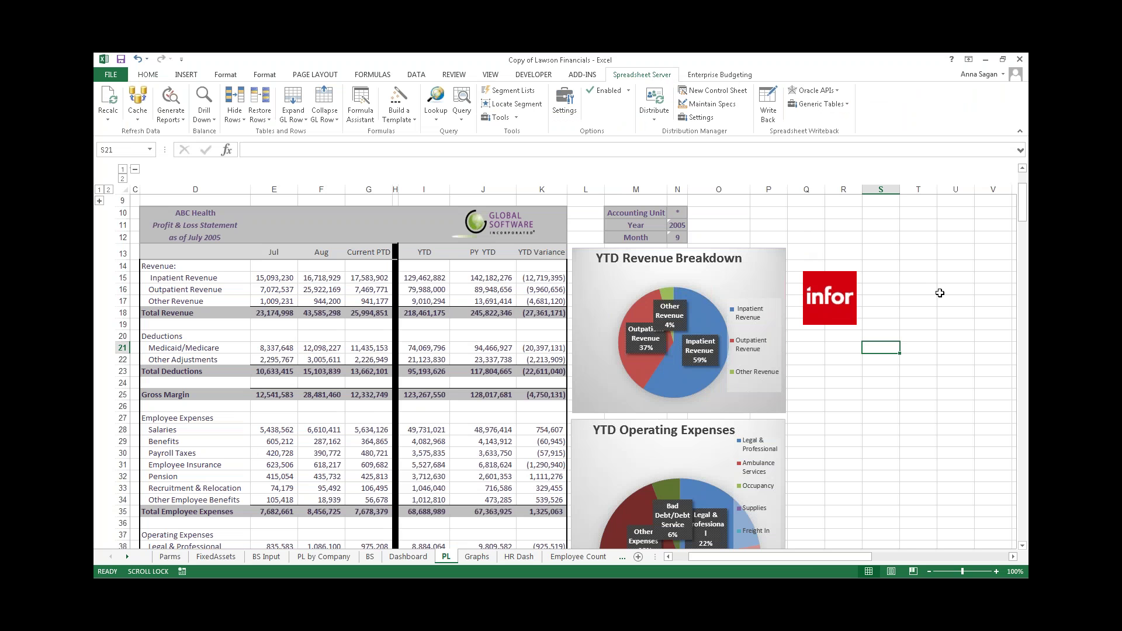
# - Inspect the Outpatient Revenue YTD formula and try Month values 6 and then 9 in N12
pyautogui.click(790, 227)
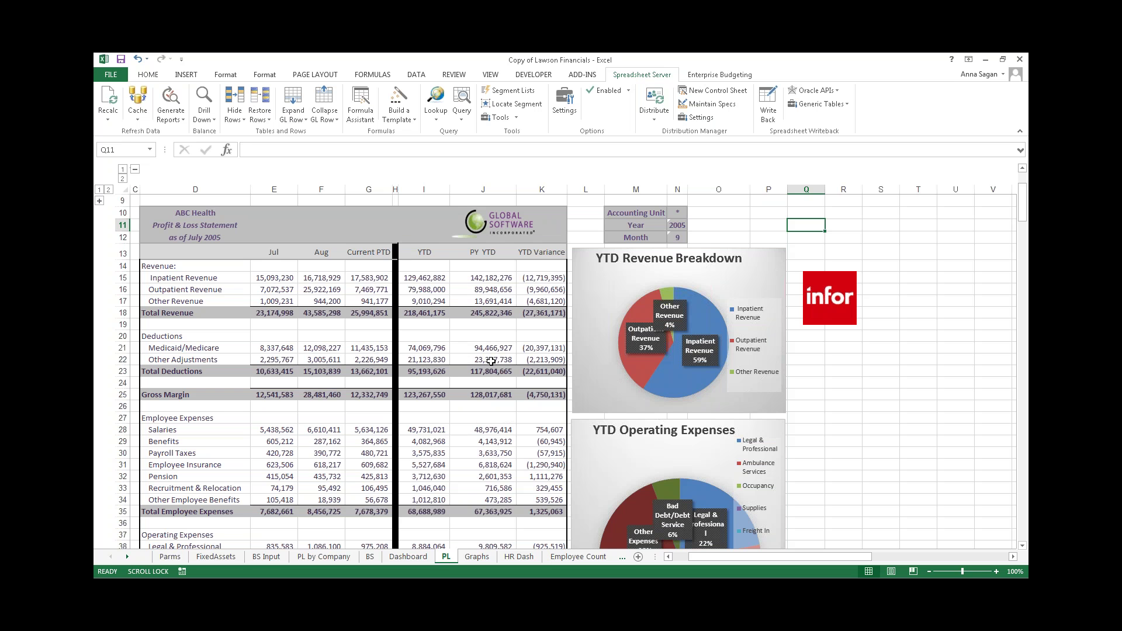
pyautogui.click(431, 289)
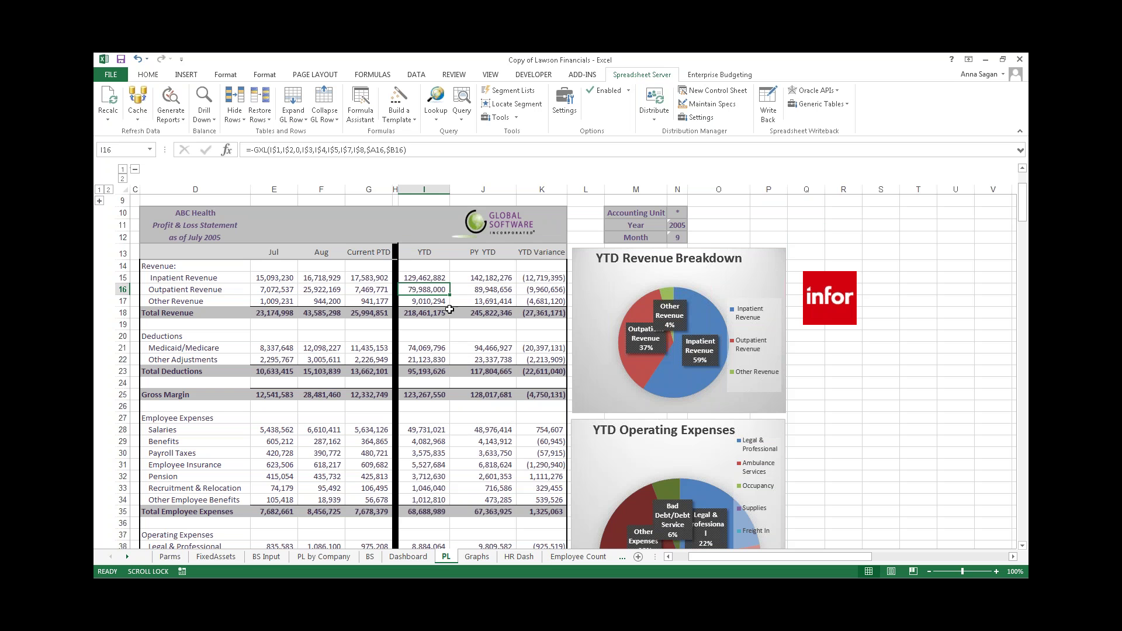
pyautogui.click(679, 237)
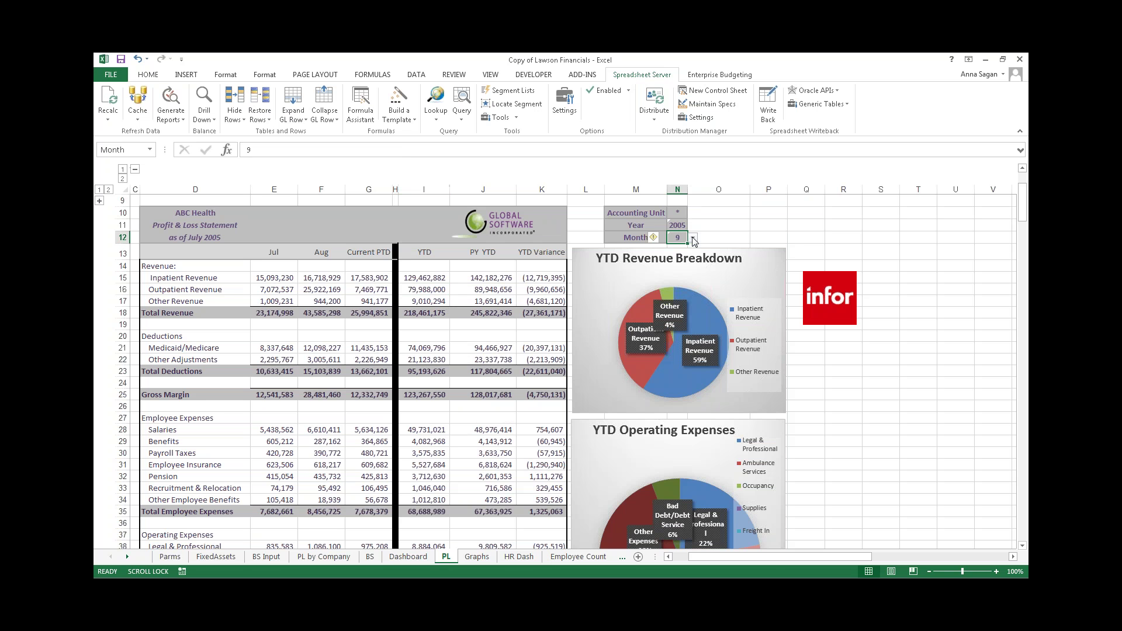
pyautogui.click(693, 240)
pyautogui.click(679, 258)
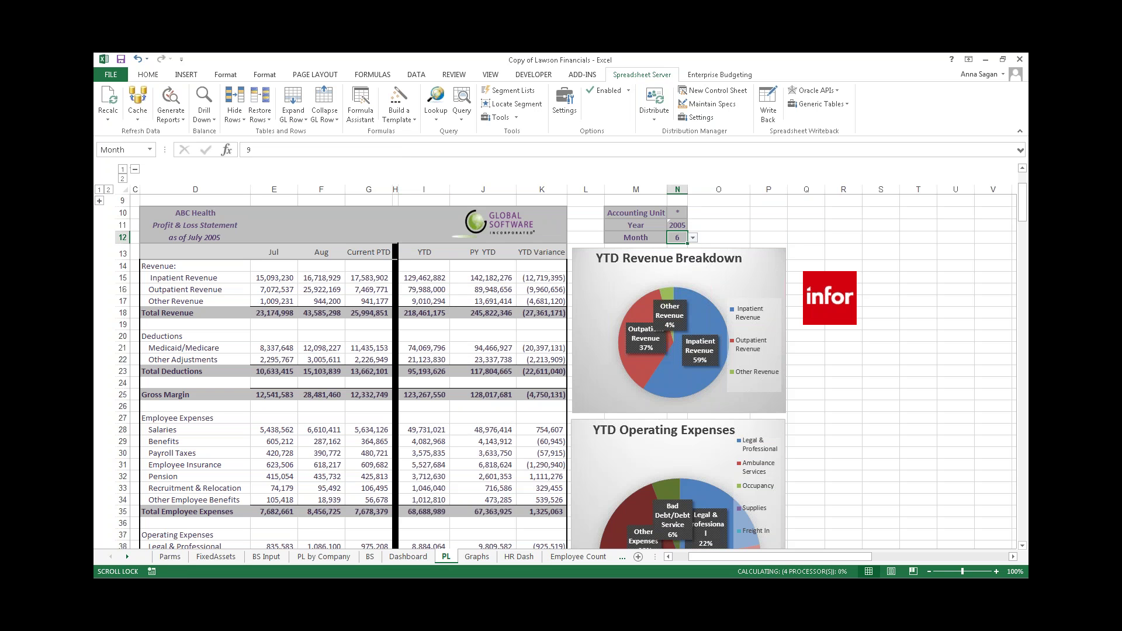
pyautogui.click(693, 238)
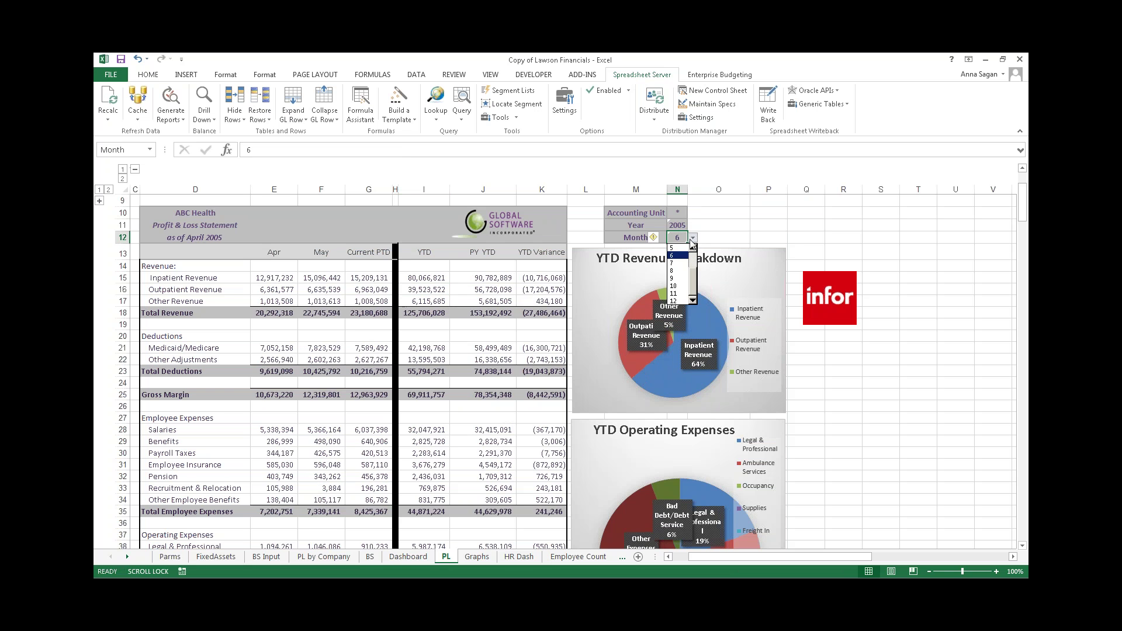
pyautogui.click(683, 270)
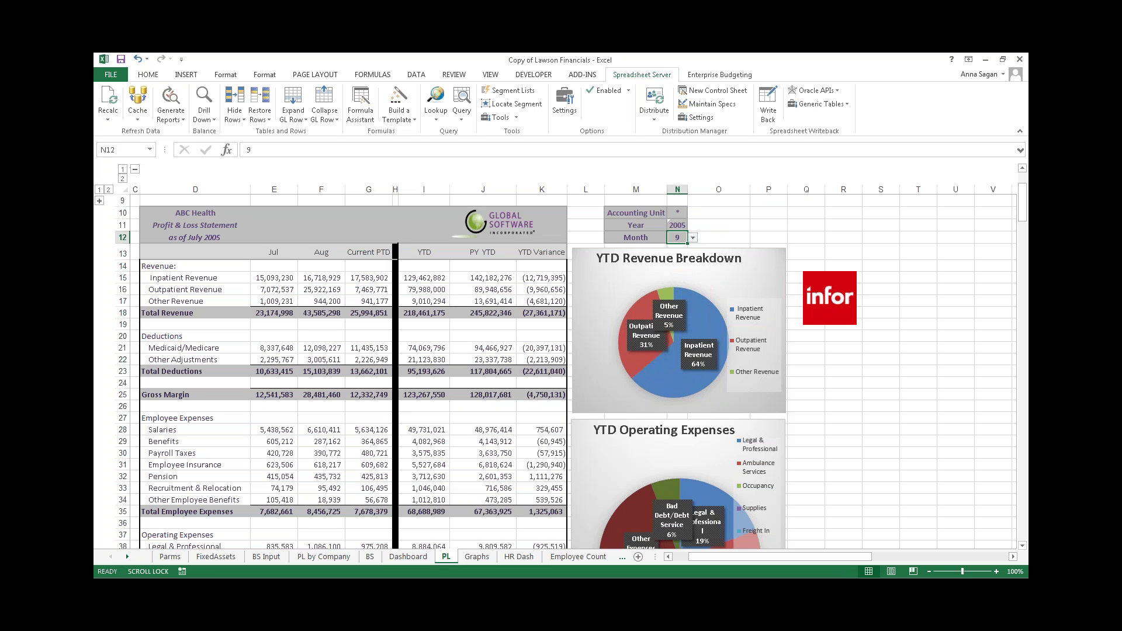
# - Widen column N, set Month to 5, and check the Accounting Unit and Year parameters
pyautogui.moveTo(693, 190); pyautogui.dragTo(708, 190)
pyautogui.click(714, 237)
pyautogui.click(689, 275)
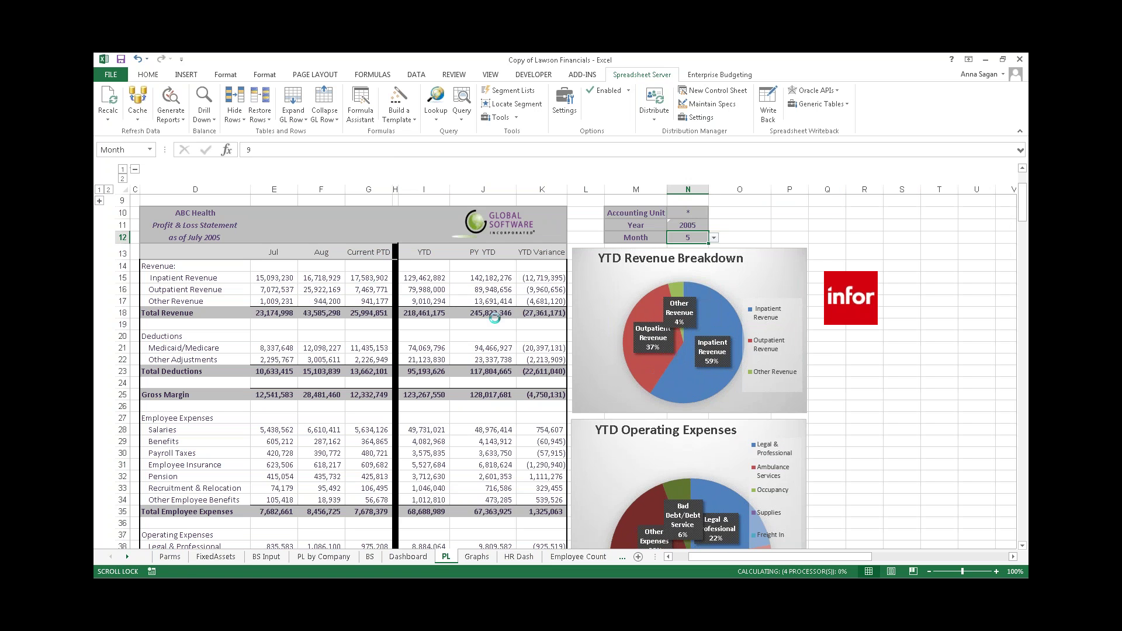
pyautogui.click(699, 212)
pyautogui.click(689, 224)
pyautogui.click(756, 225)
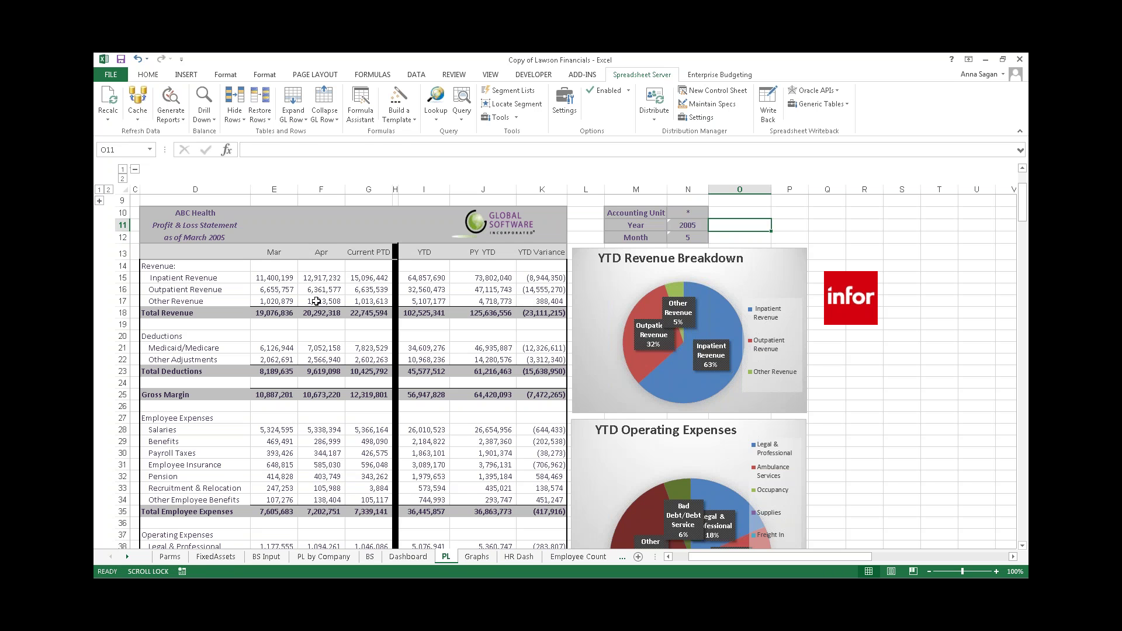
pyautogui.click(329, 281)
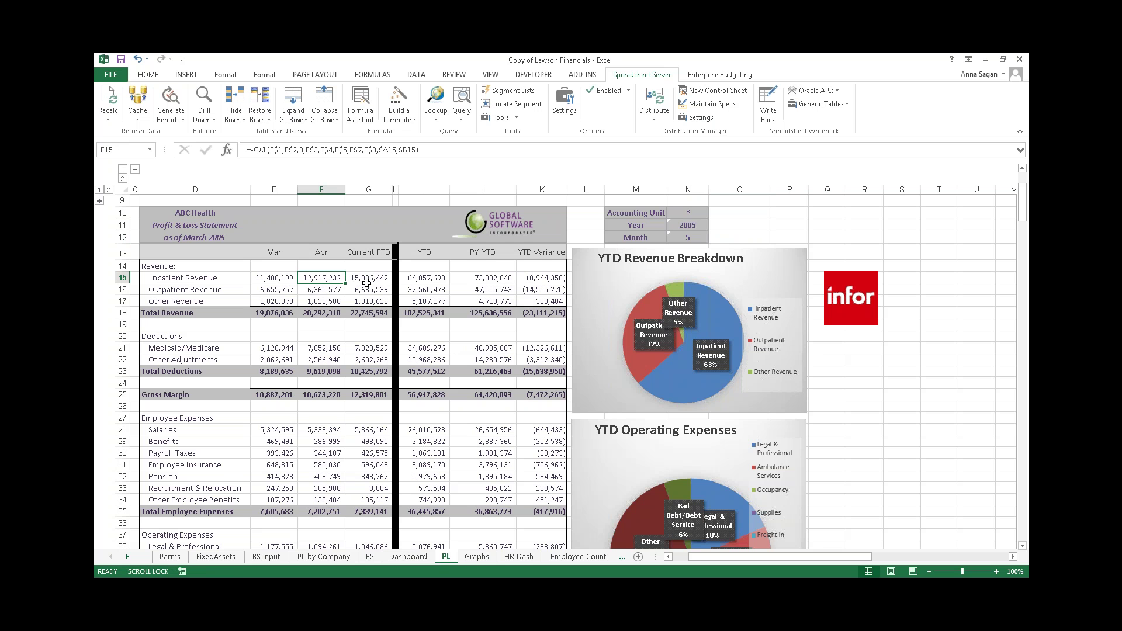
pyautogui.click(683, 237)
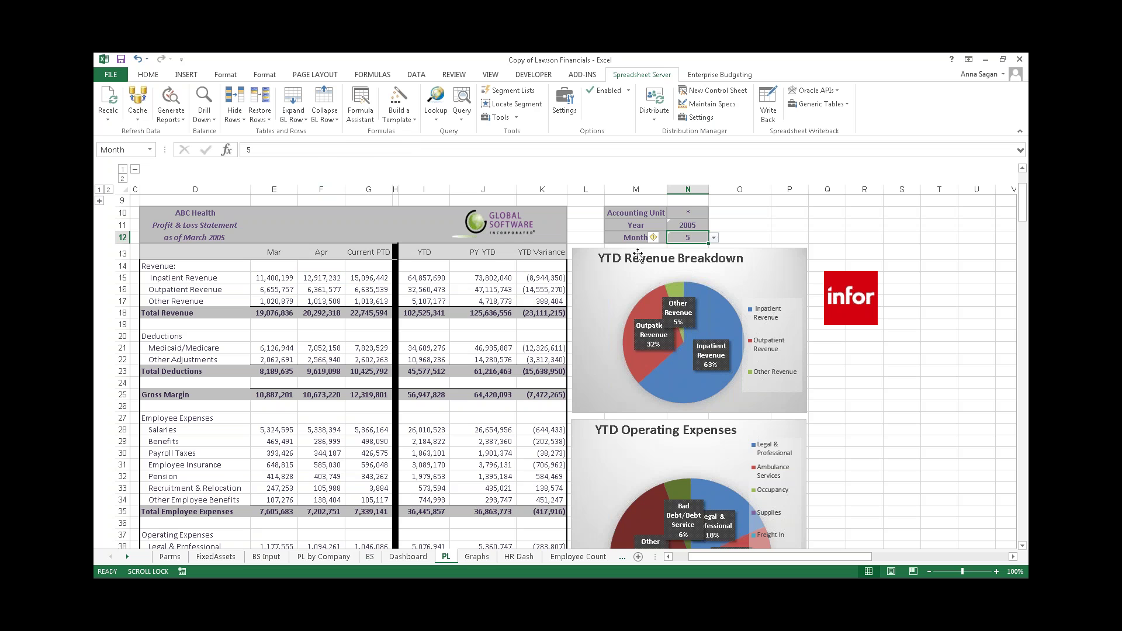
pyautogui.click(331, 291)
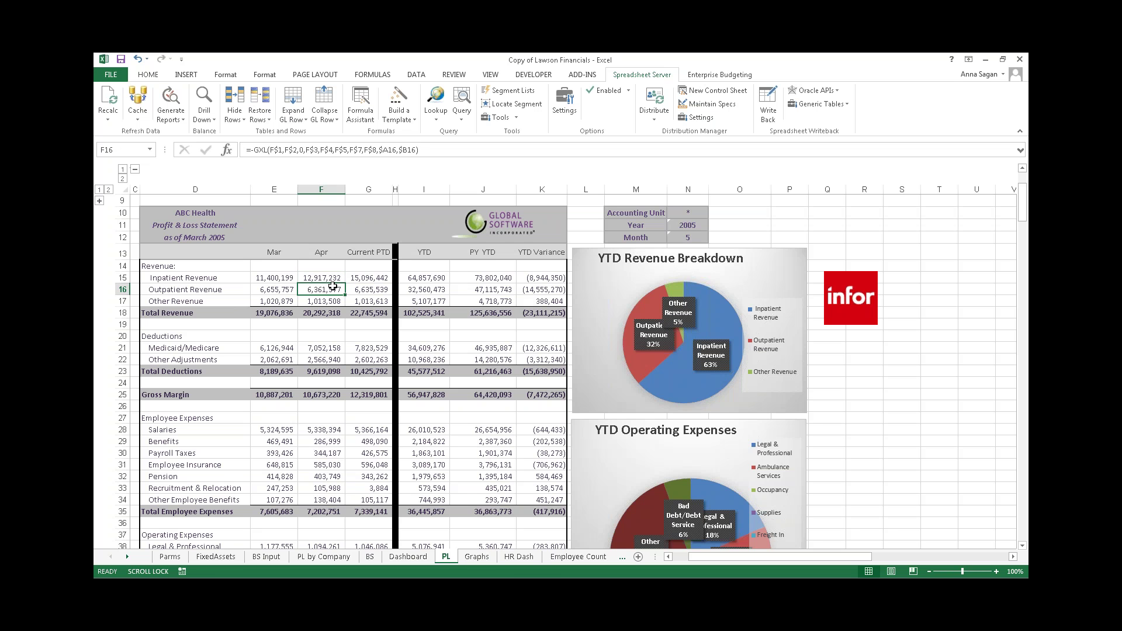
pyautogui.click(336, 279)
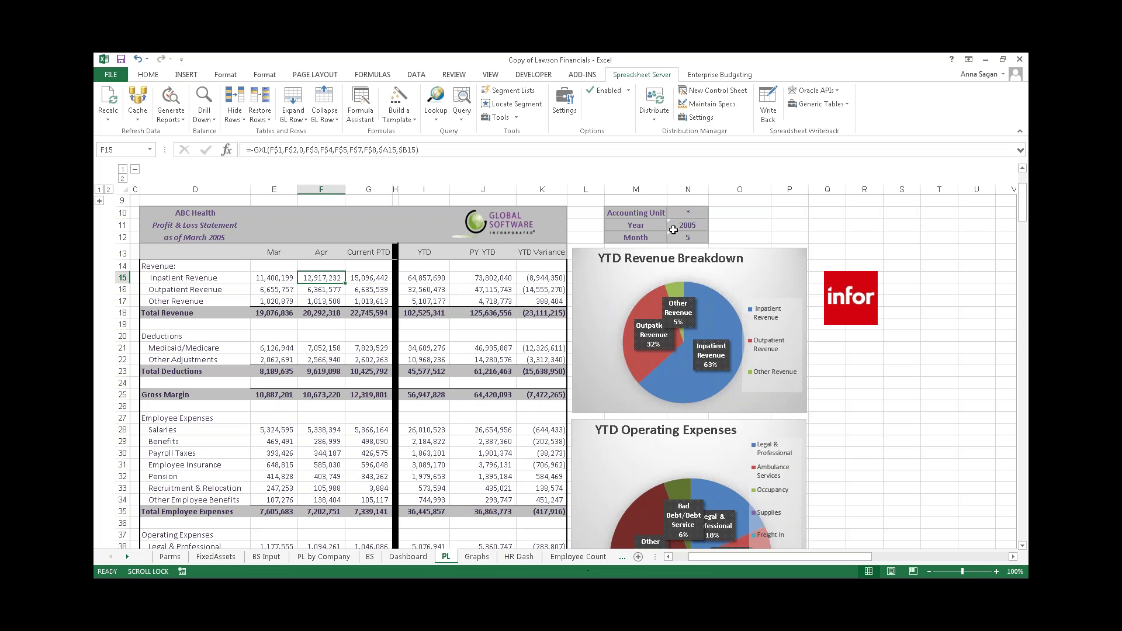
pyautogui.click(688, 213)
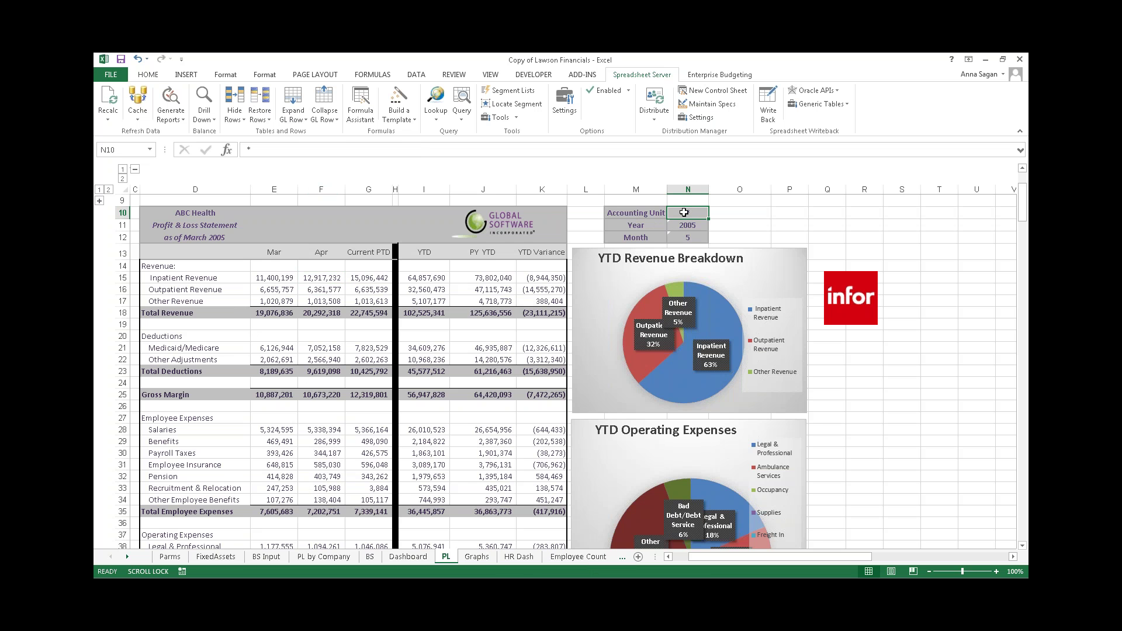
pyautogui.click(329, 278)
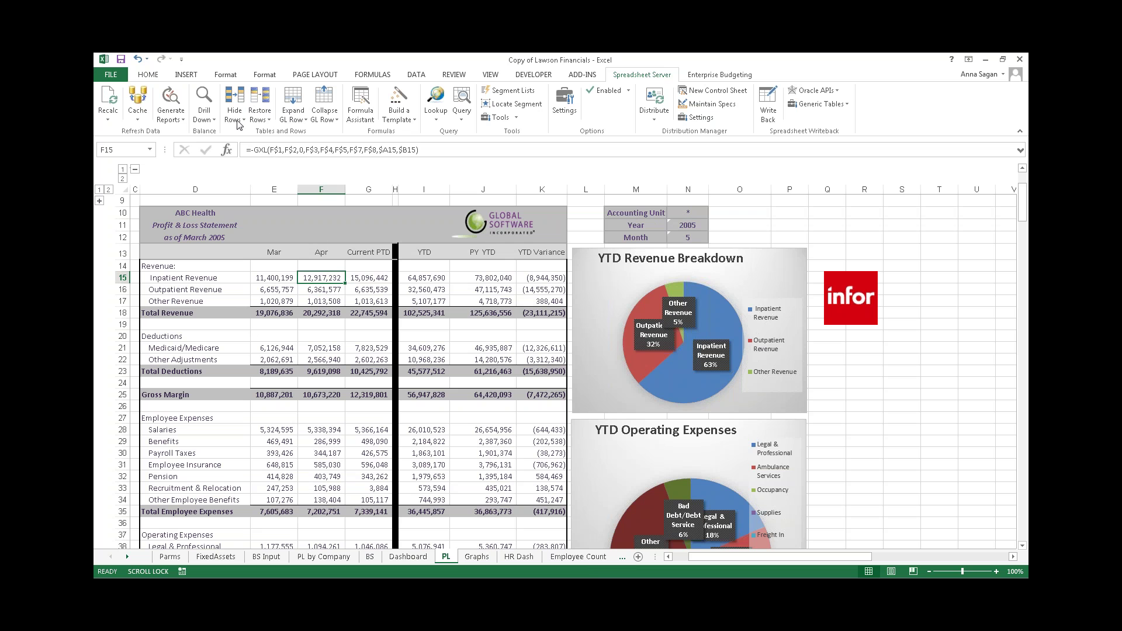
# - Open the Drill Down on April Inpatient Revenue, enlarge it, and sort balances by Amount
pyautogui.click(206, 99)
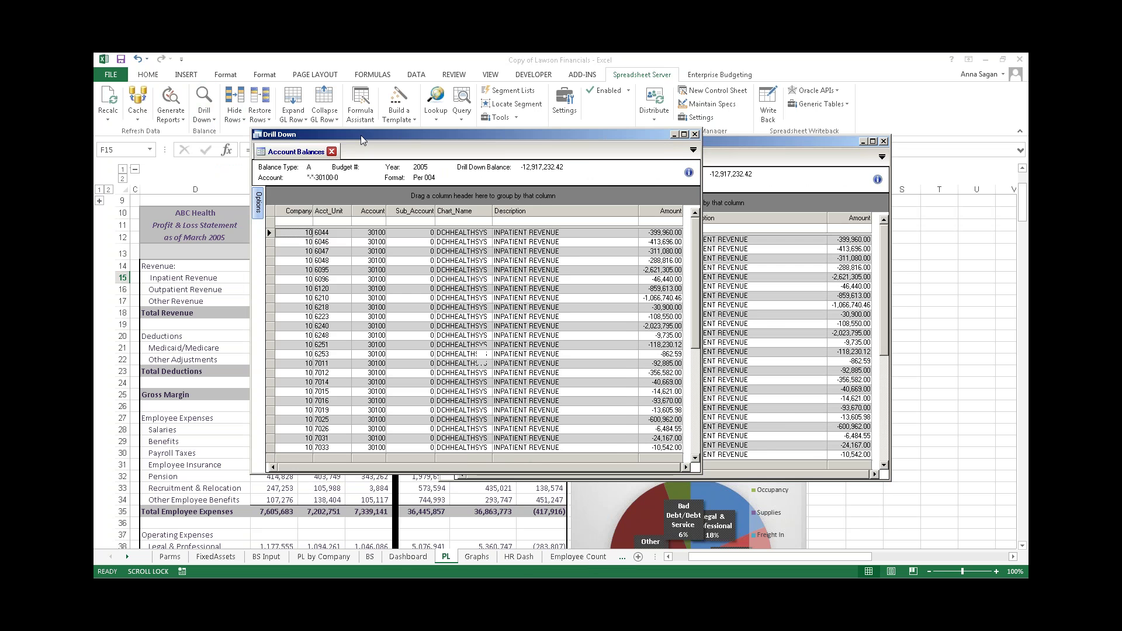
pyautogui.moveTo(702, 249); pyautogui.dragTo(842, 255)
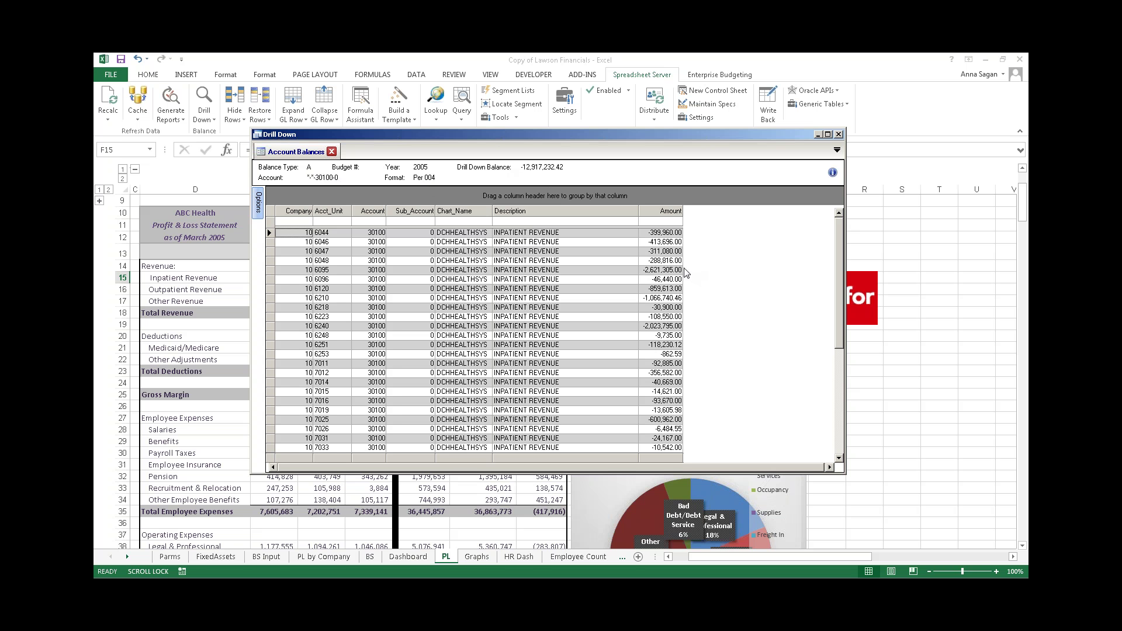
pyautogui.click(664, 206)
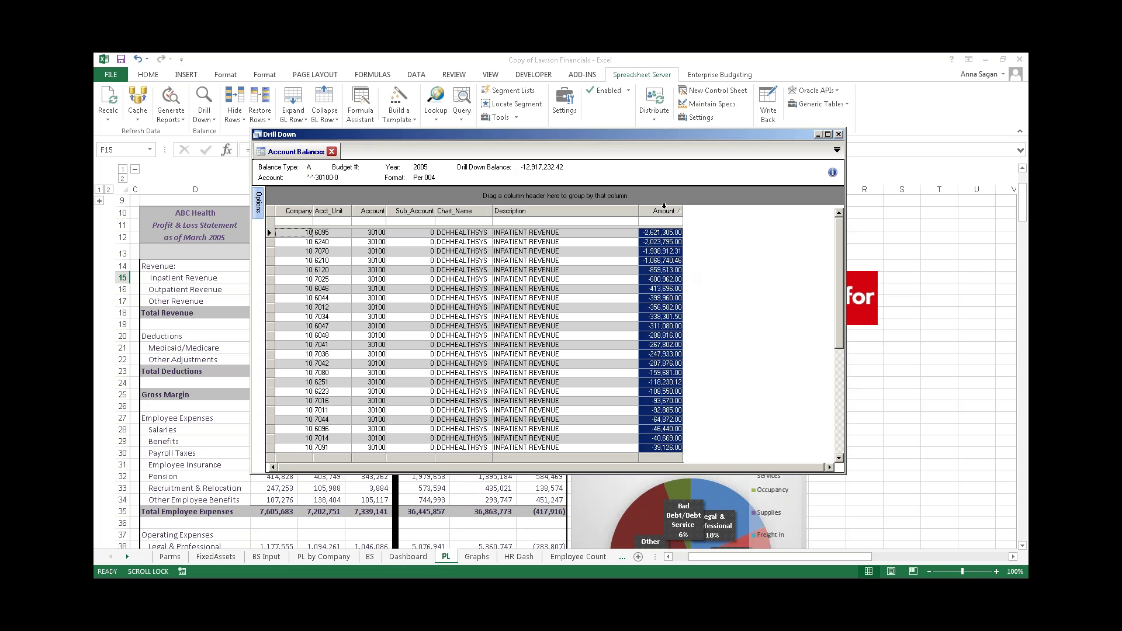
pyautogui.click(665, 206)
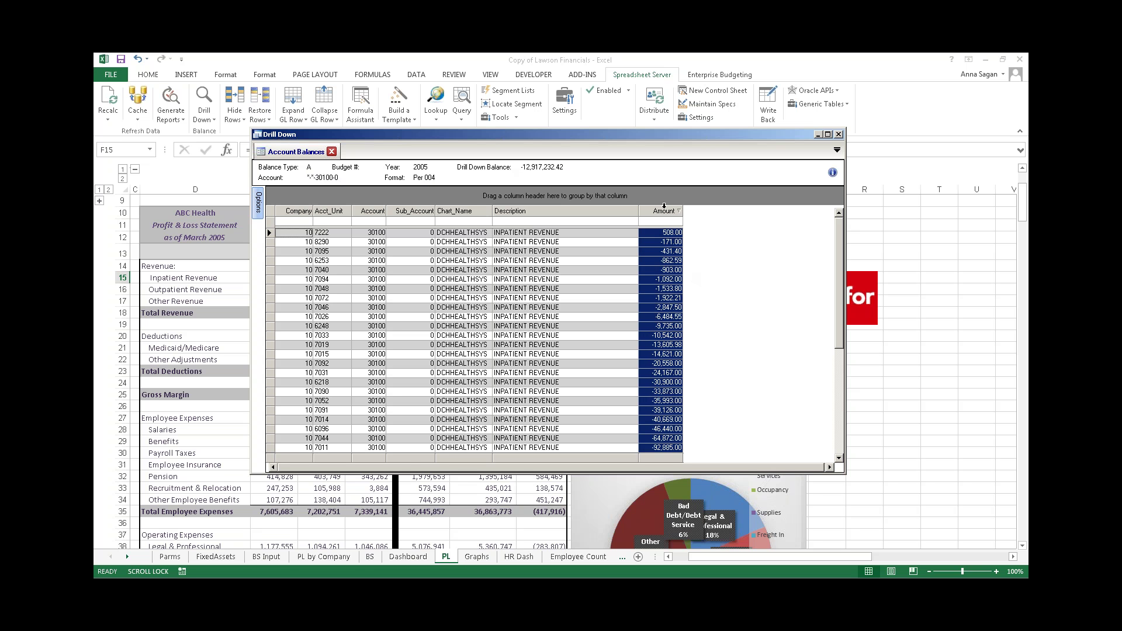
# - Group the balances by Company and Acct_Unit, expand units 6044 and 6046, then remove the grouping
pyautogui.moveTo(296, 211); pyautogui.dragTo(346, 204)
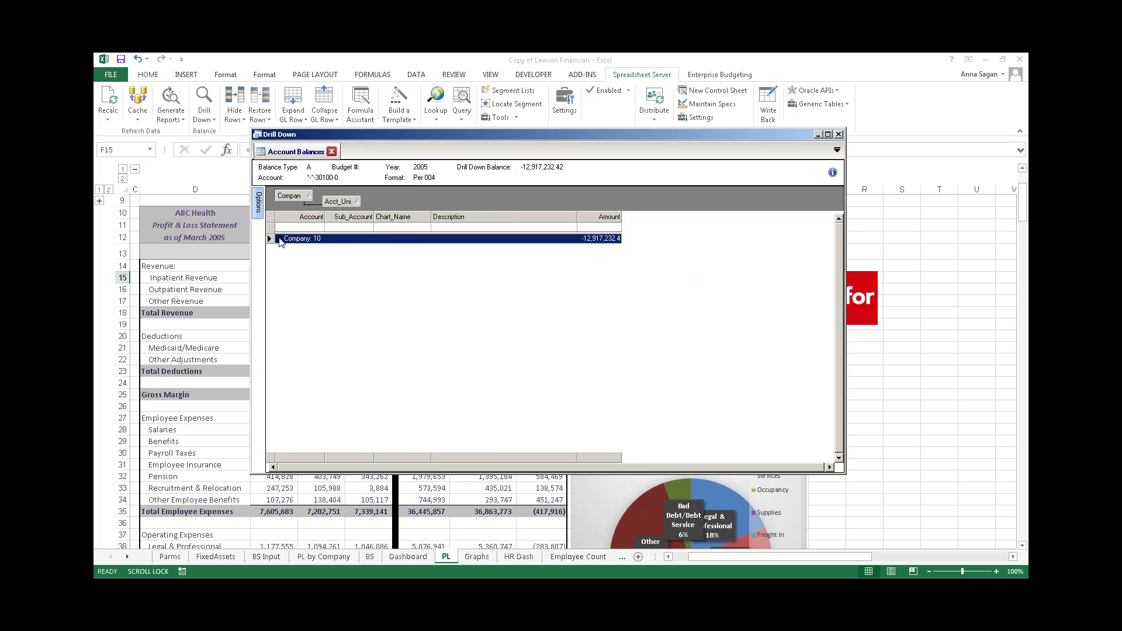
pyautogui.click(279, 239)
pyautogui.click(287, 248)
pyautogui.click(287, 266)
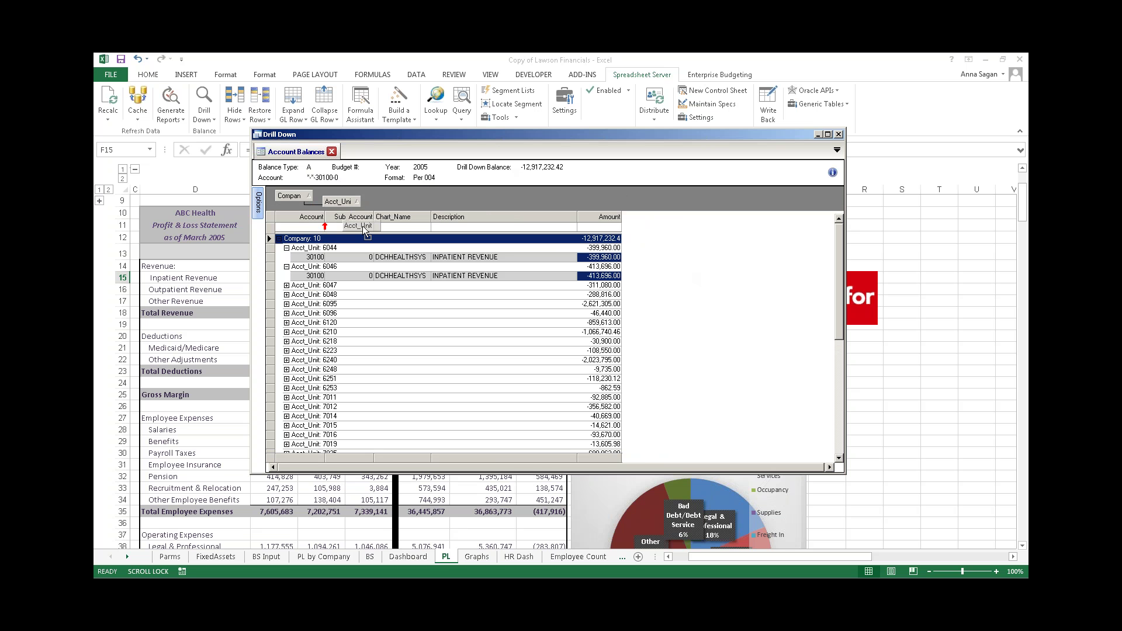
pyautogui.moveTo(350, 204); pyautogui.dragTo(353, 228)
pyautogui.moveTo(290, 196); pyautogui.dragTo(320, 218)
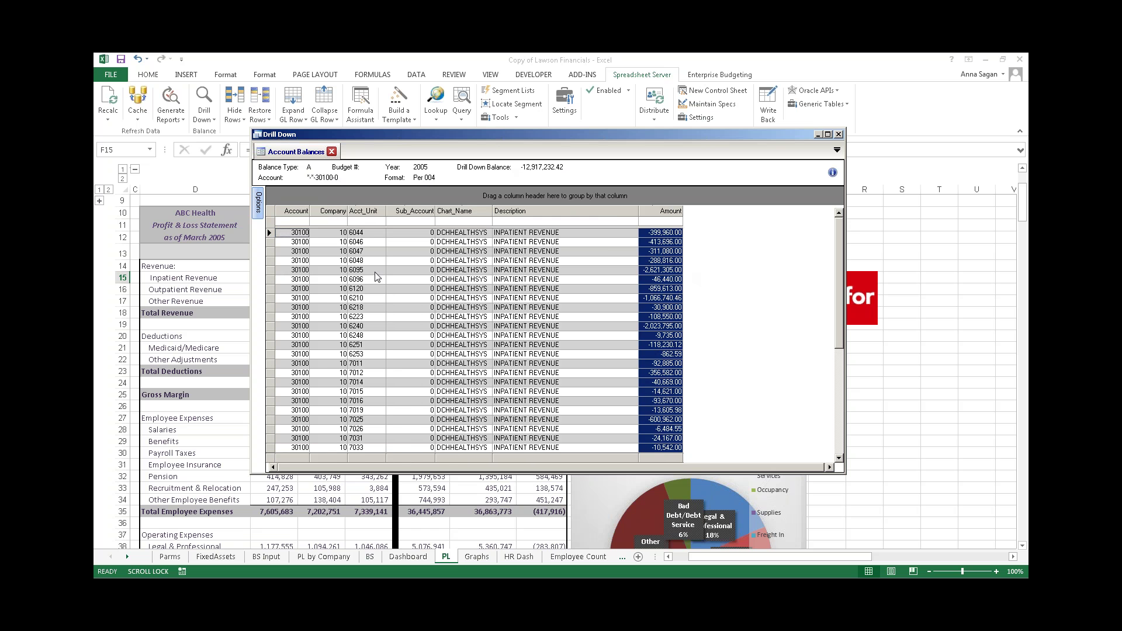
# - Filter Acct_Unit by 7011, clear the filter, and select the 6044 row
pyautogui.click(363, 222)
pyautogui.write('70')
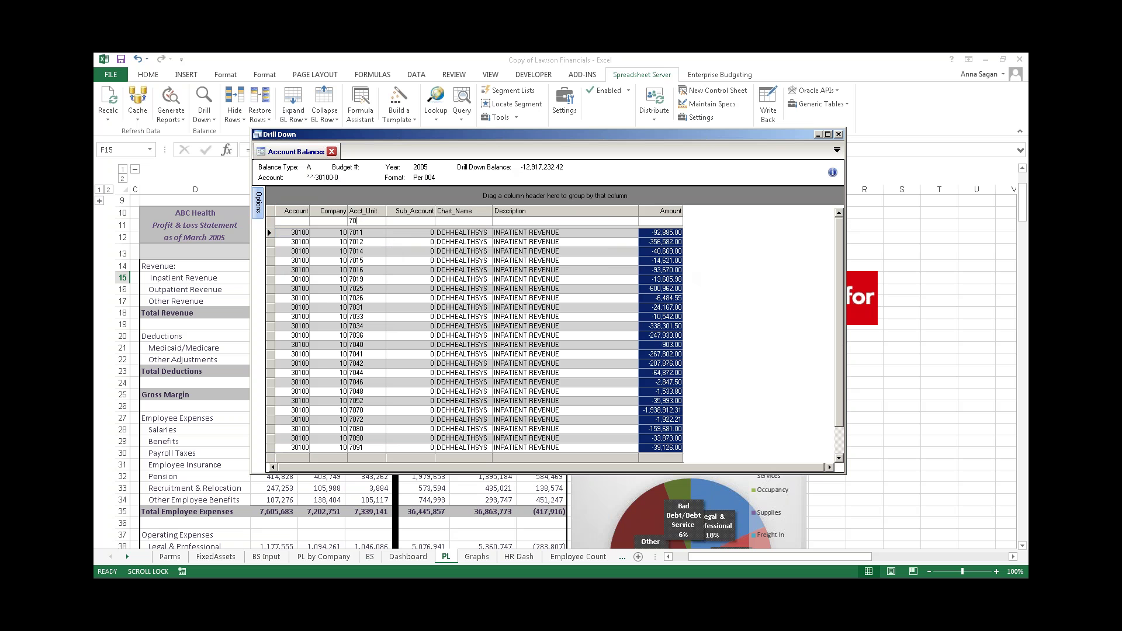
pyautogui.write('11')
pyautogui.press('BackSpace')
pyautogui.press('BackSpace')
pyautogui.press('BackSpace')
pyautogui.press('BackSpace')
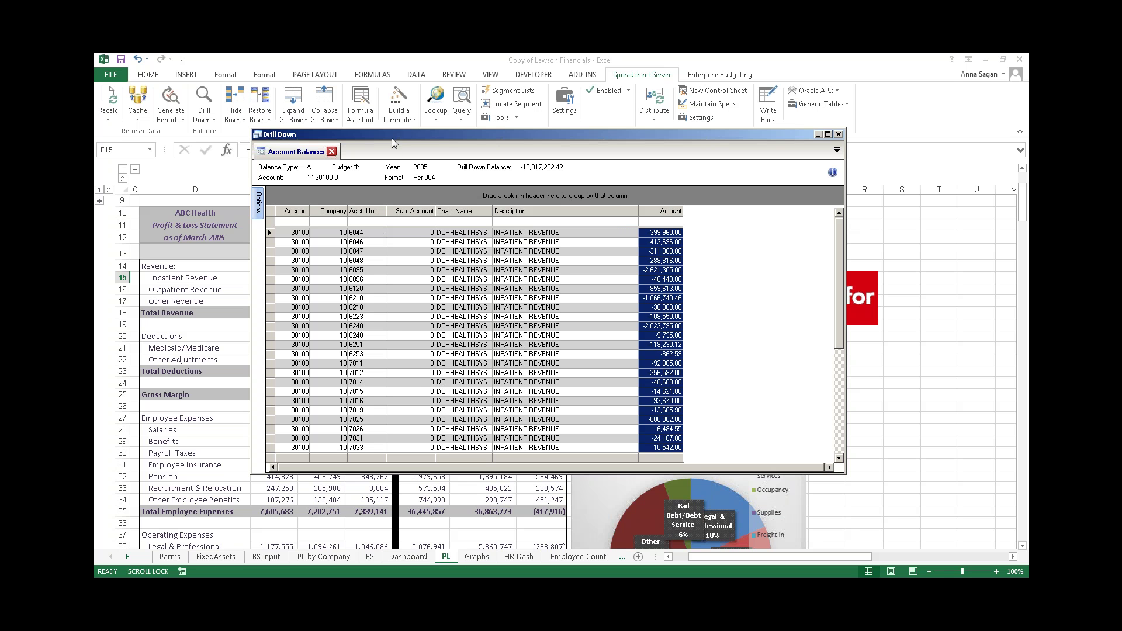
pyautogui.moveTo(393, 135); pyautogui.dragTo(380, 152)
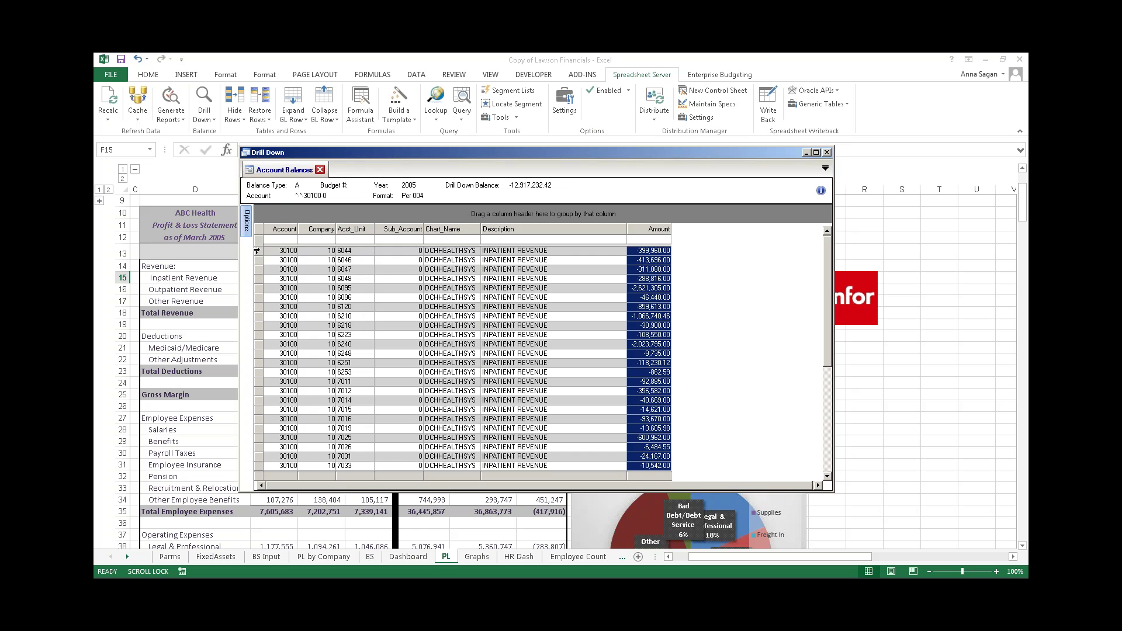
pyautogui.click(256, 251)
# - Show unit 6044's seven -399,960.00 journal lines totalling (2,799,720.00) and move the window aside
pyautogui.doubleClick(257, 251)
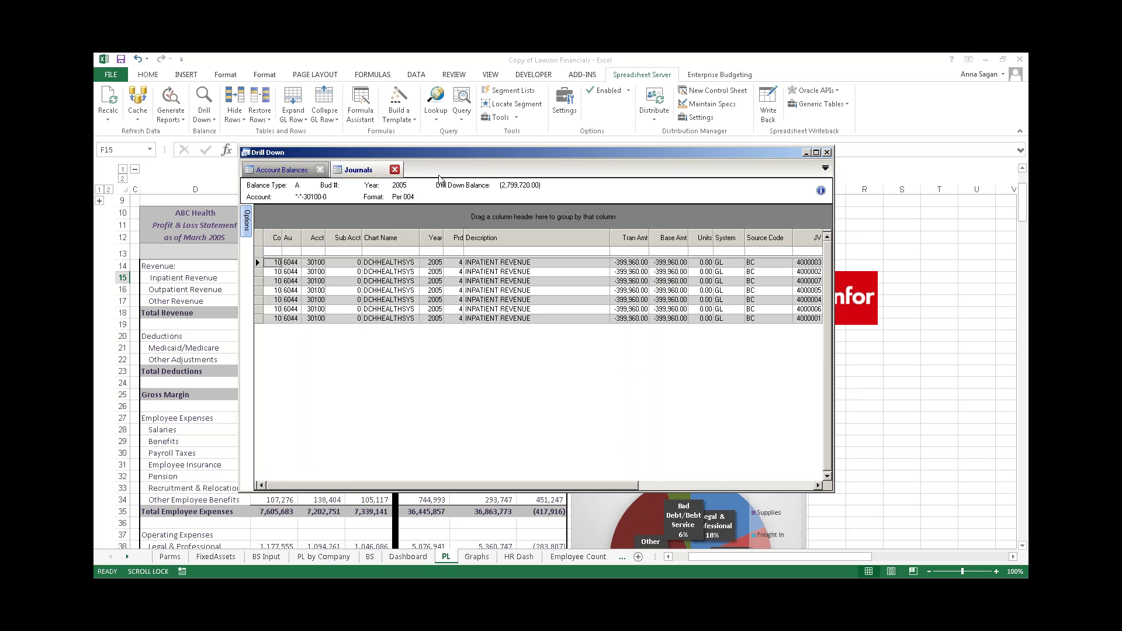
pyautogui.moveTo(466, 153); pyautogui.dragTo(439, 176)
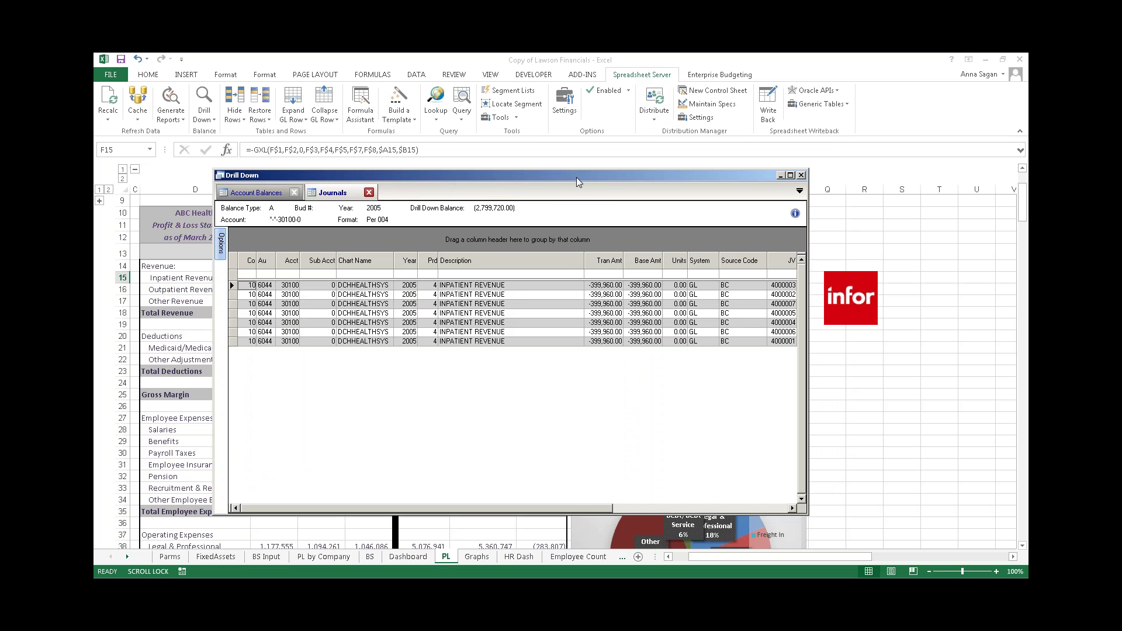
pyautogui.moveTo(584, 169); pyautogui.dragTo(597, 148)
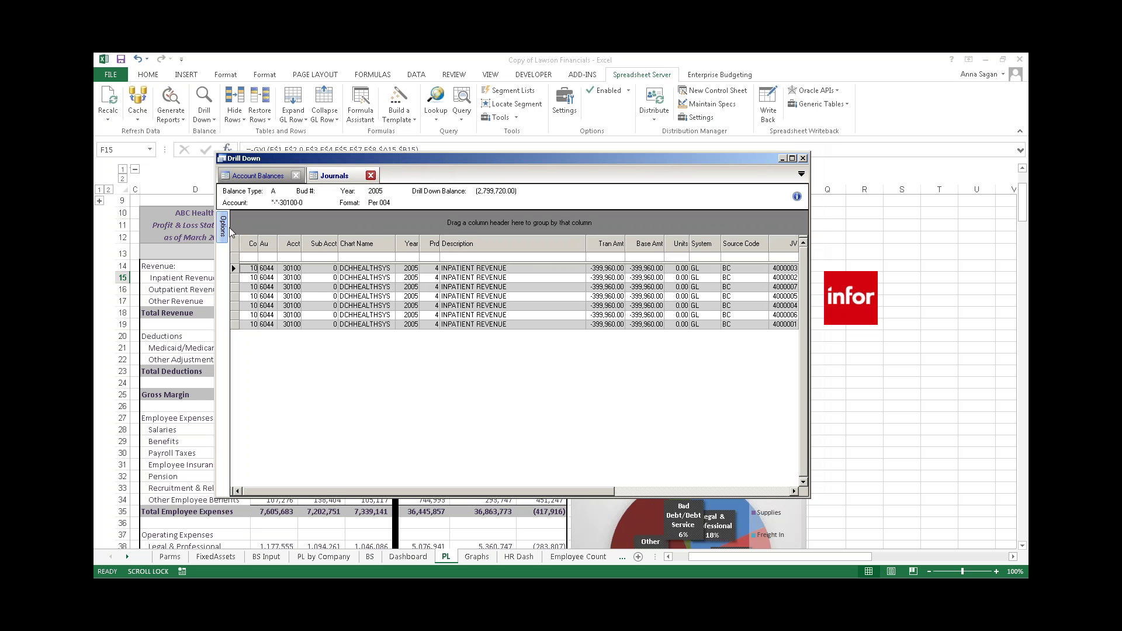
# - Select all seven journal lines and collapse the export options panel to widen the grid
pyautogui.moveTo(223, 231)
pyautogui.click(243, 247)
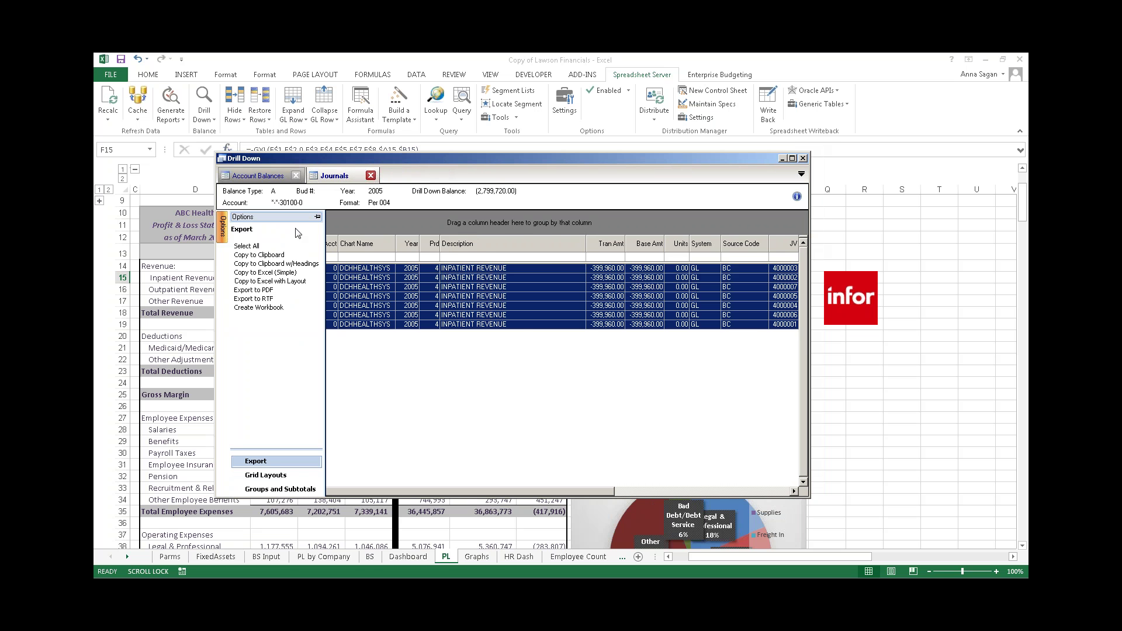
pyautogui.click(318, 216)
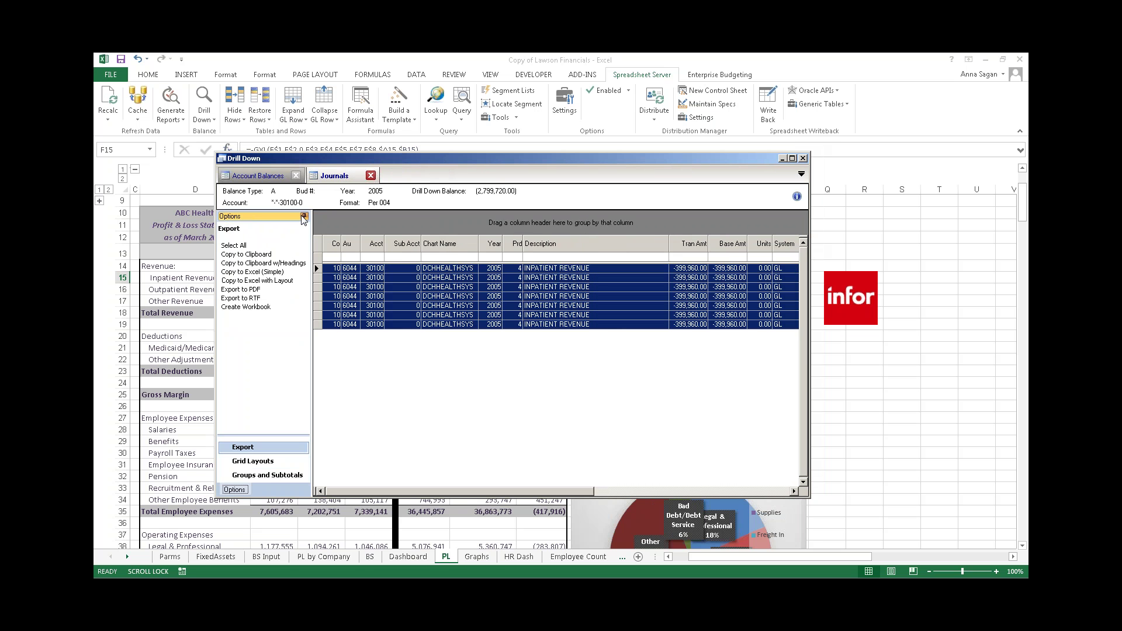
pyautogui.click(303, 216)
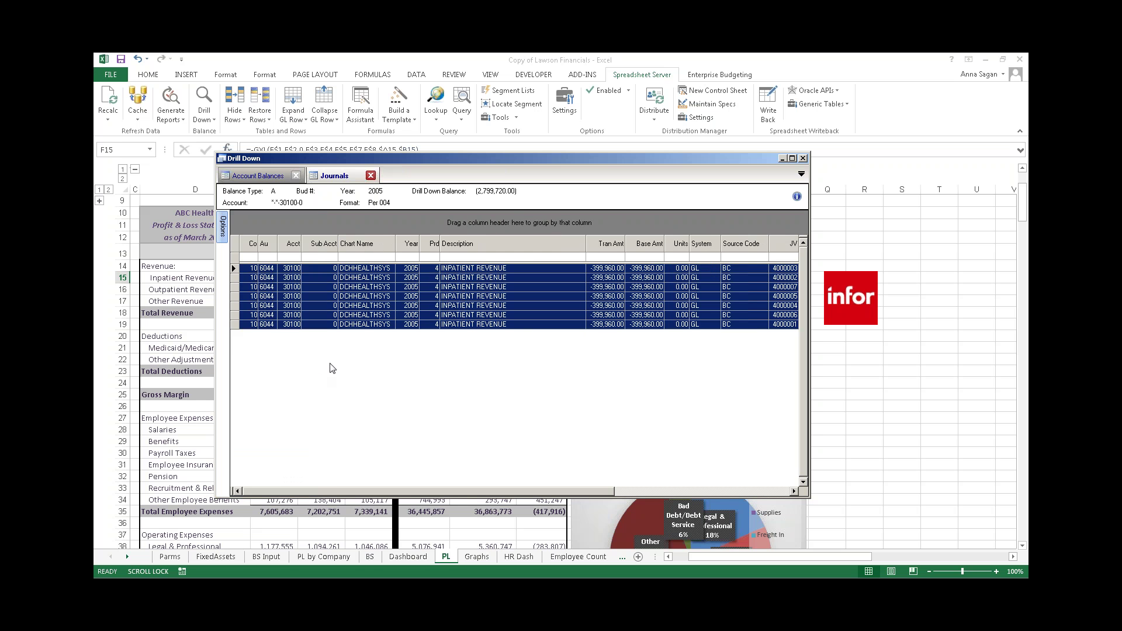
# - Show the Ad Hoc Drill Down query submenu for the first journal line
pyautogui.click(232, 267)
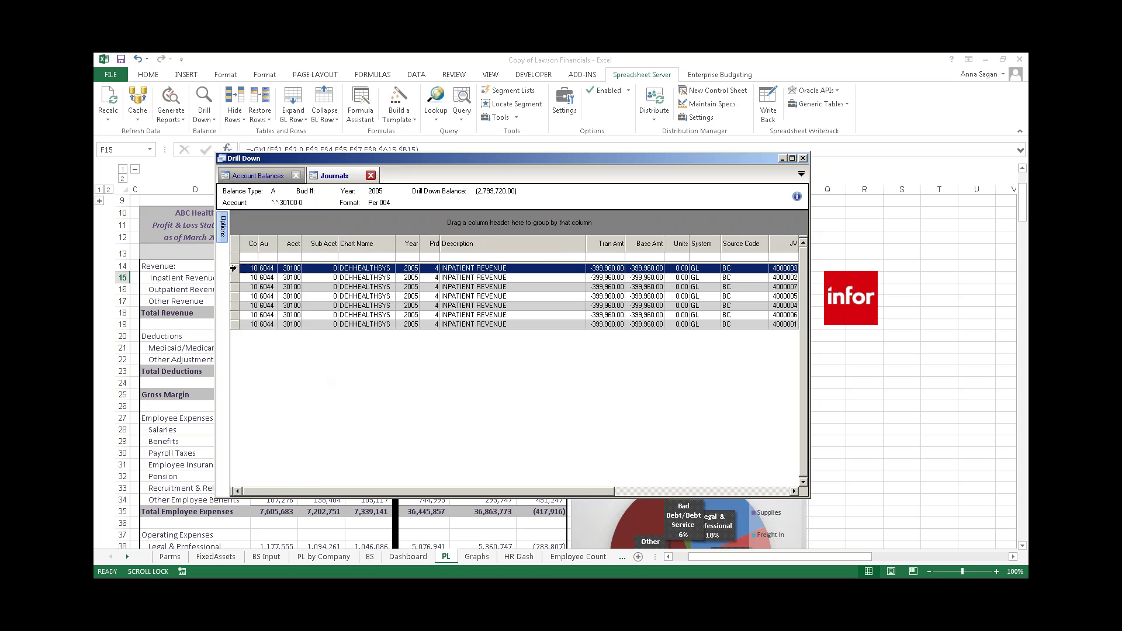
pyautogui.rightClick(233, 269)
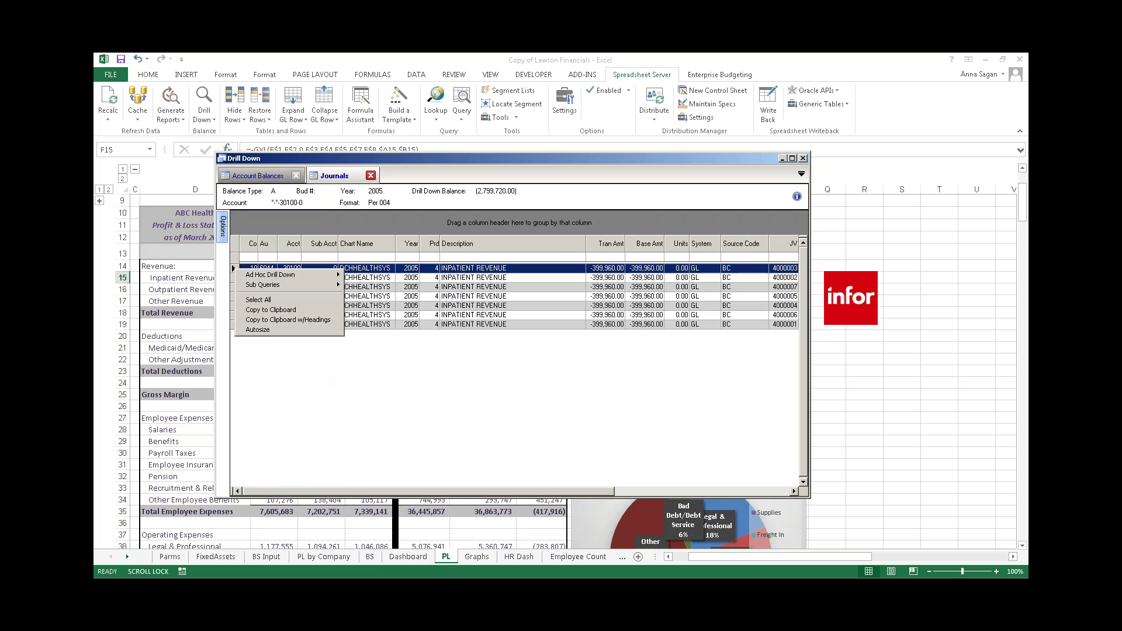
pyautogui.moveTo(239, 276)
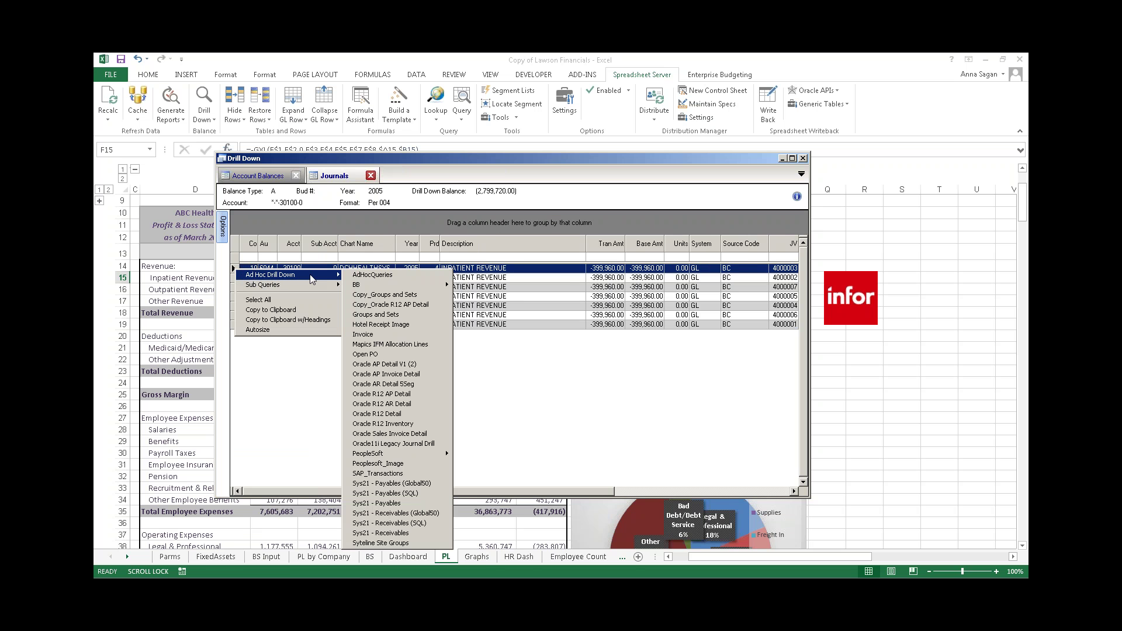
# - Open the first line's Invoice PDF, scroll through it, and close Adobe Reader
pyautogui.click(367, 337)
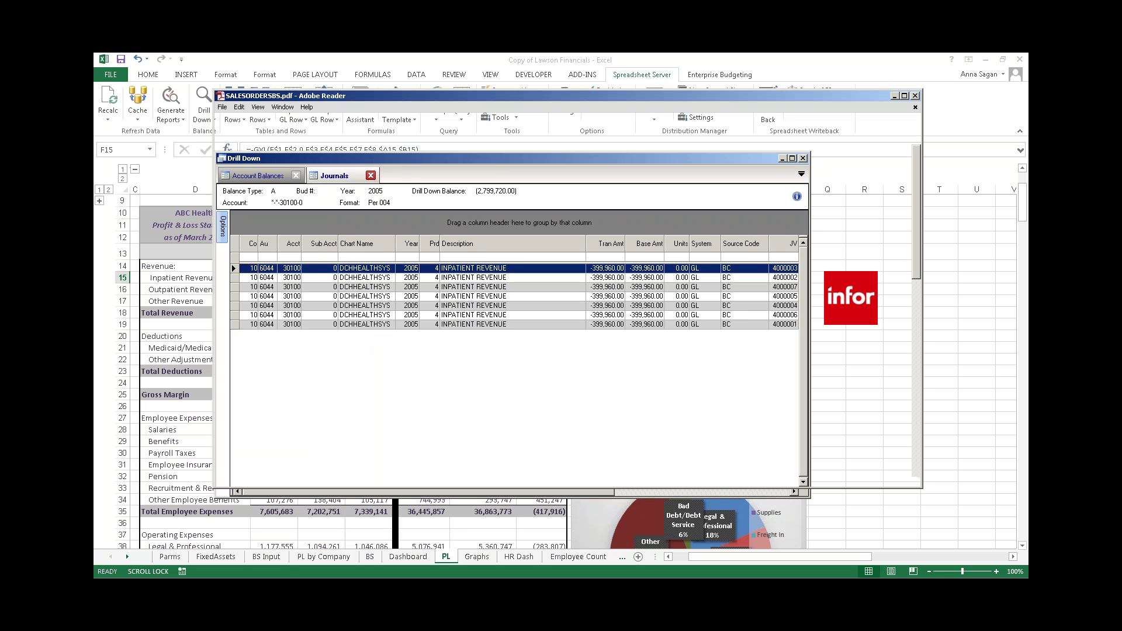
pyautogui.scroll(-3, 643, 278)
pyautogui.scroll(-3, 643, 278)
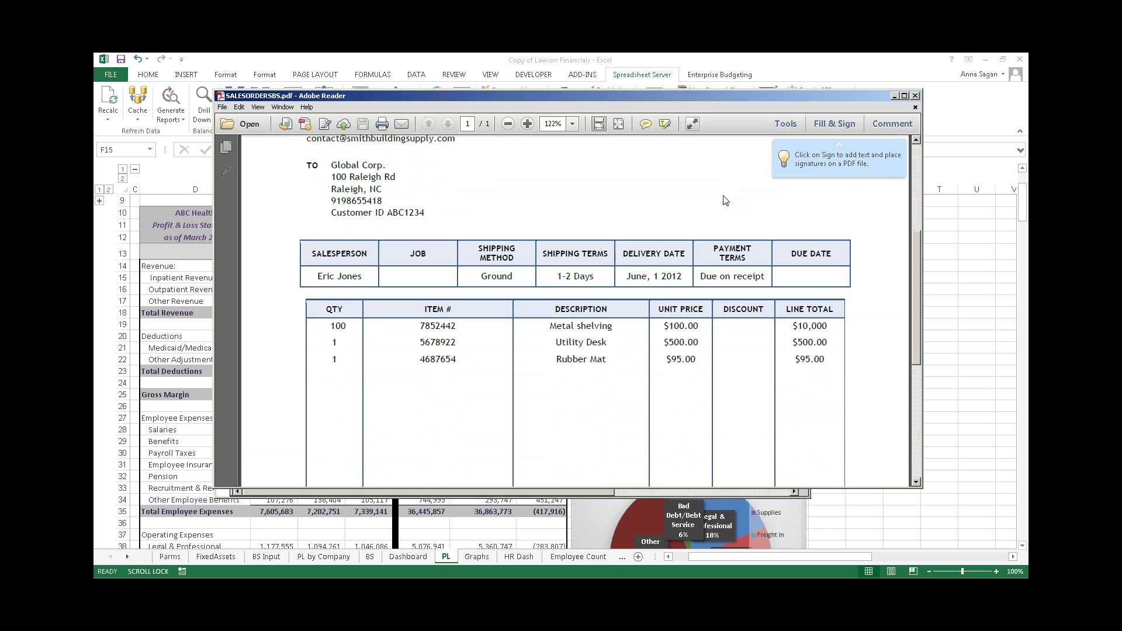
pyautogui.click(917, 97)
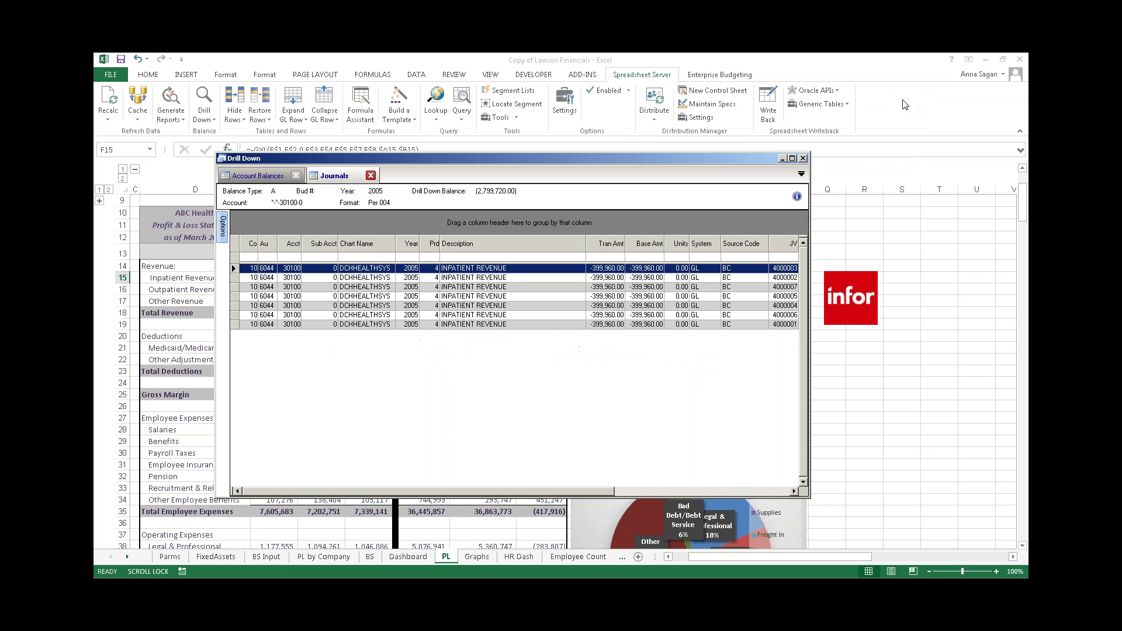
# - Show the Sub Queries > Lawson > AP menu with APDetail for the first journal line
pyautogui.rightClick(235, 268)
pyautogui.moveTo(266, 286)
pyautogui.moveTo(358, 286)
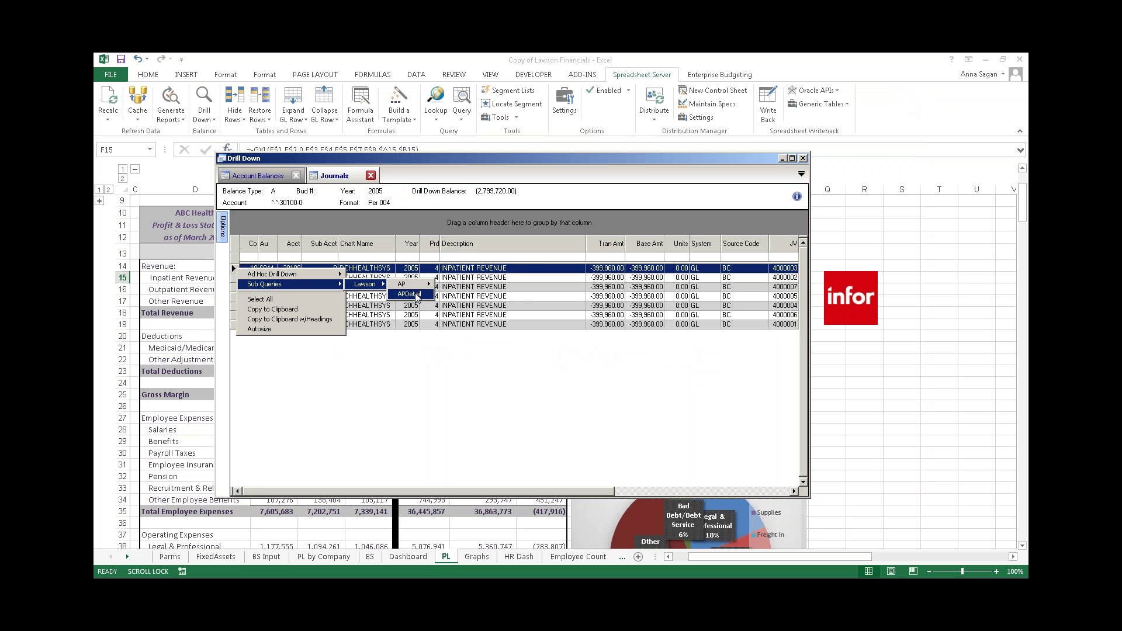
pyautogui.moveTo(418, 287)
# - Close the Drill Down and expand hidden parameter rows 1–8 and account columns A–B
pyautogui.click(803, 159)
pyautogui.click(877, 234)
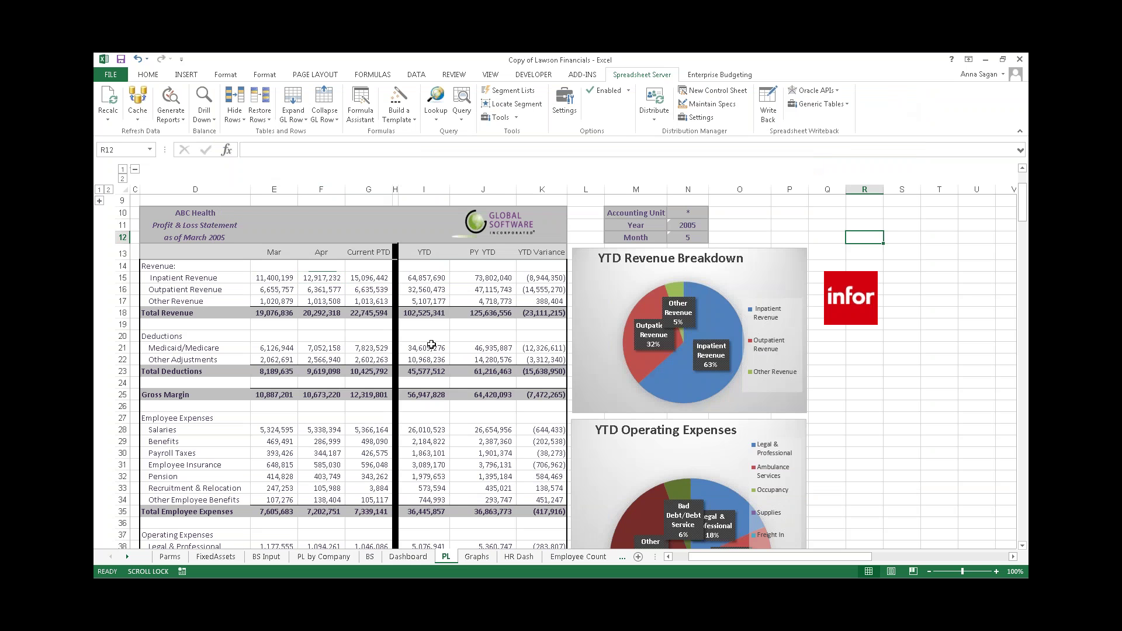
pyautogui.click(135, 169)
pyautogui.click(100, 201)
pyautogui.click(135, 169)
# - Inspect the GXL formula in E15 without changing it
pyautogui.click(470, 370)
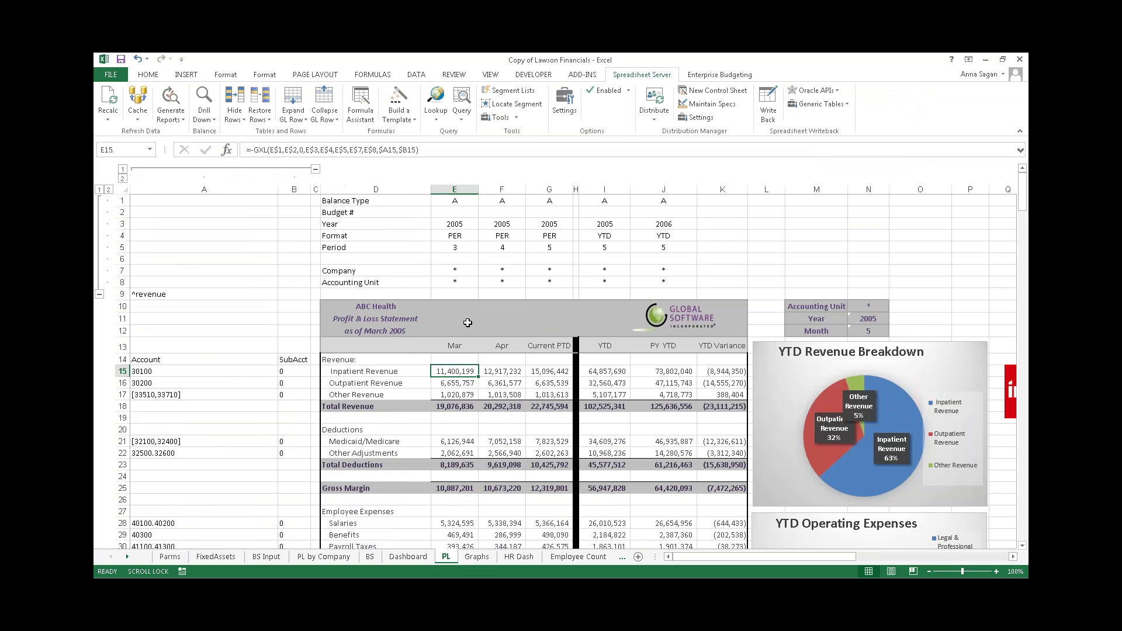
pyautogui.press('F2')
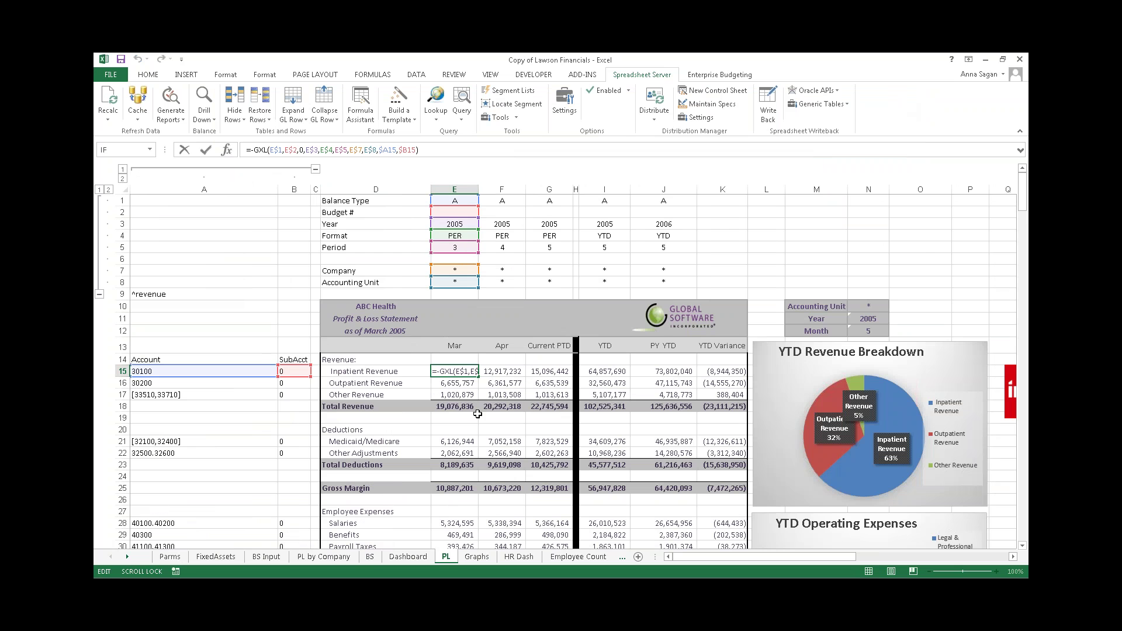
pyautogui.press('Escape')
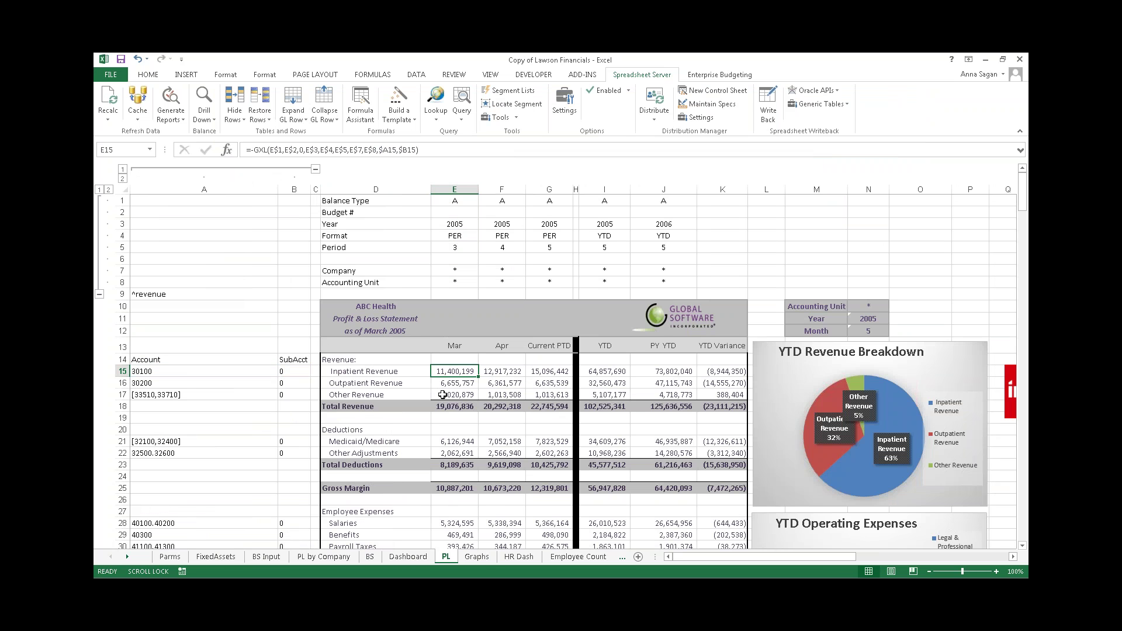
pyautogui.scroll(-3, 296, 398)
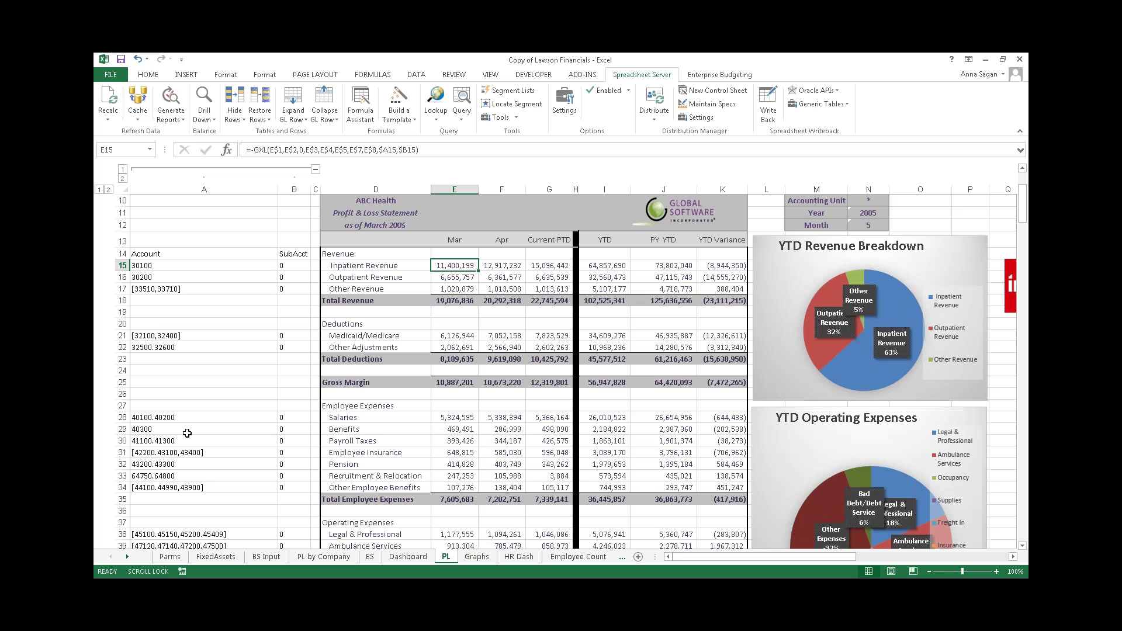
pyautogui.scroll(3, 196, 434)
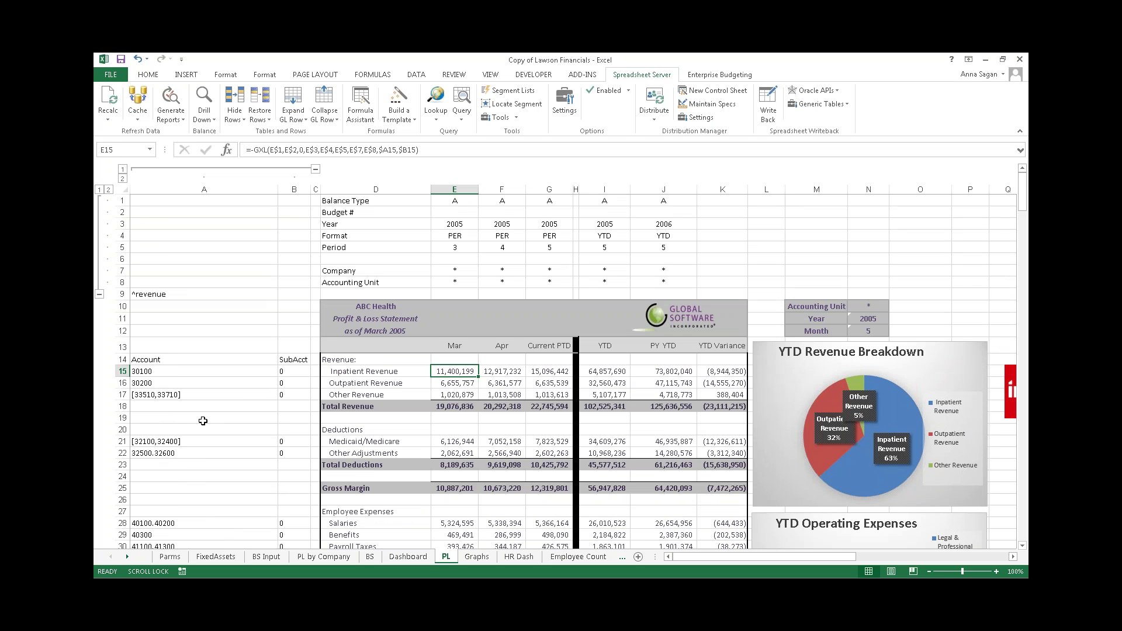
# - Review the account numbers in A15–A17, then add a new blank Sheet3
pyautogui.click(203, 372)
pyautogui.click(204, 384)
pyautogui.click(205, 394)
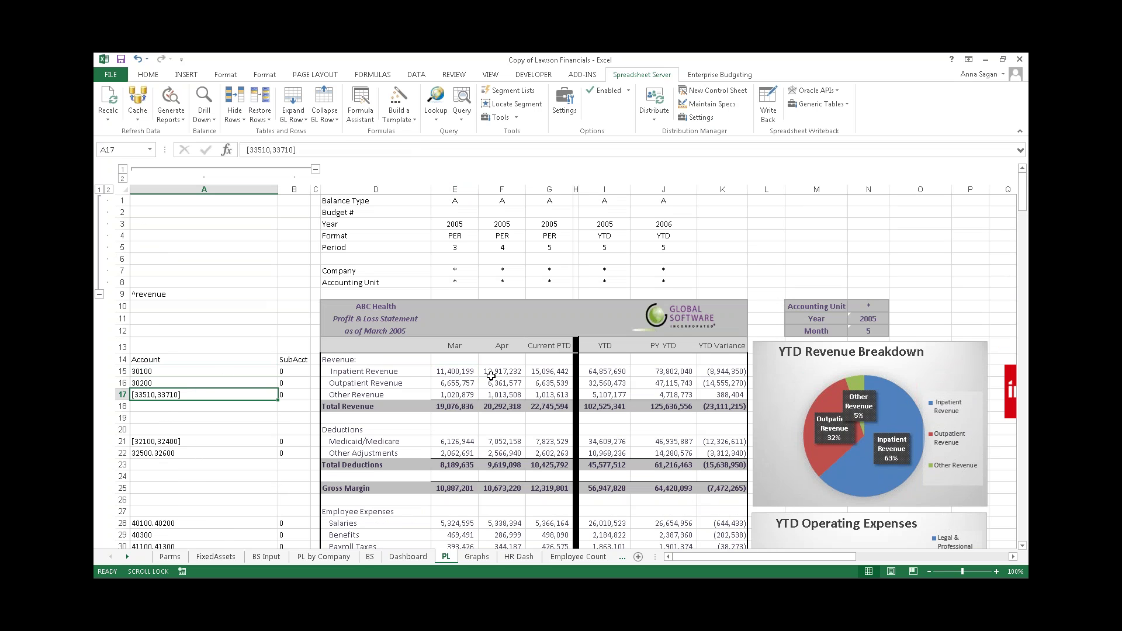
pyautogui.scroll(-1, 491, 377)
pyautogui.click(505, 338)
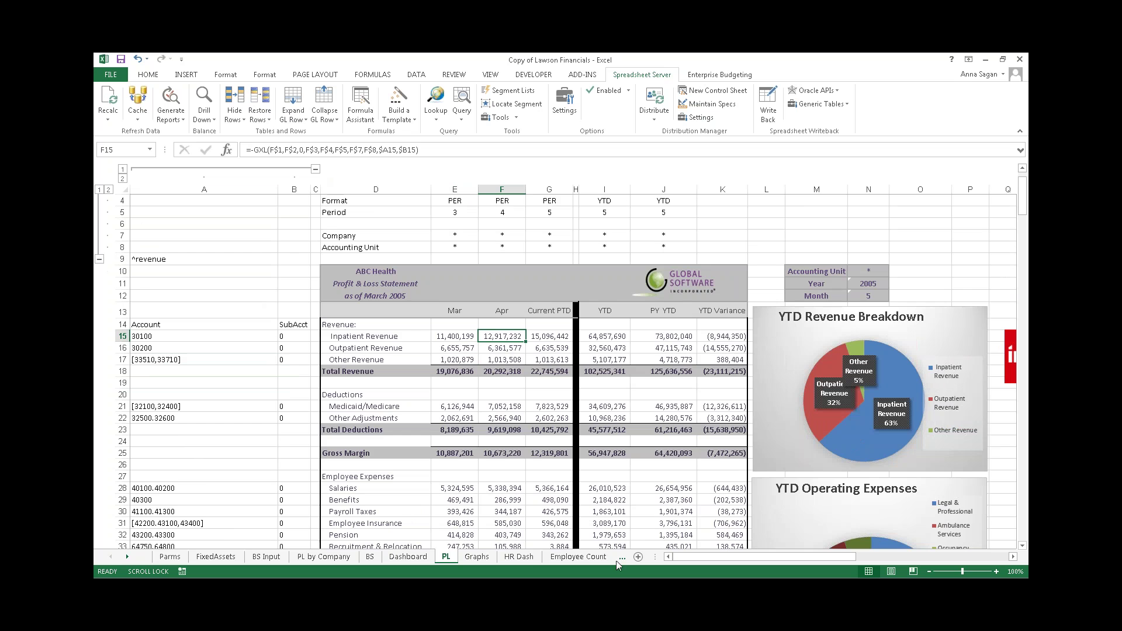
pyautogui.click(638, 558)
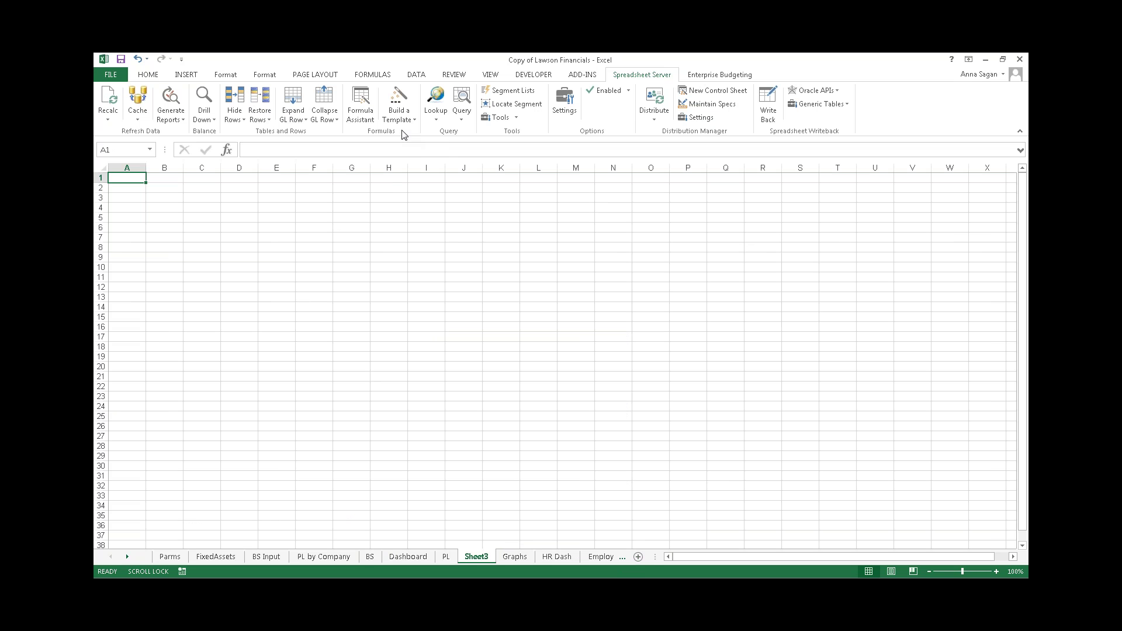
# - Start Build a Template with the GXL GL Value formula and balance type A
pyautogui.click(404, 102)
pyautogui.moveTo(474, 142); pyautogui.dragTo(462, 122)
pyautogui.click(372, 159)
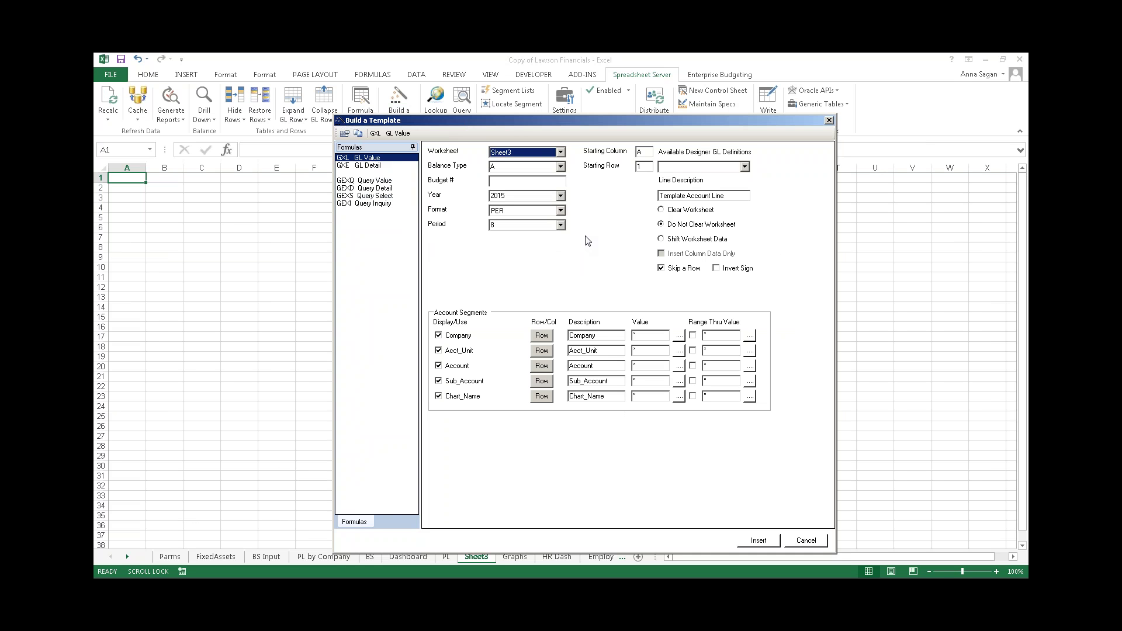
pyautogui.click(560, 167)
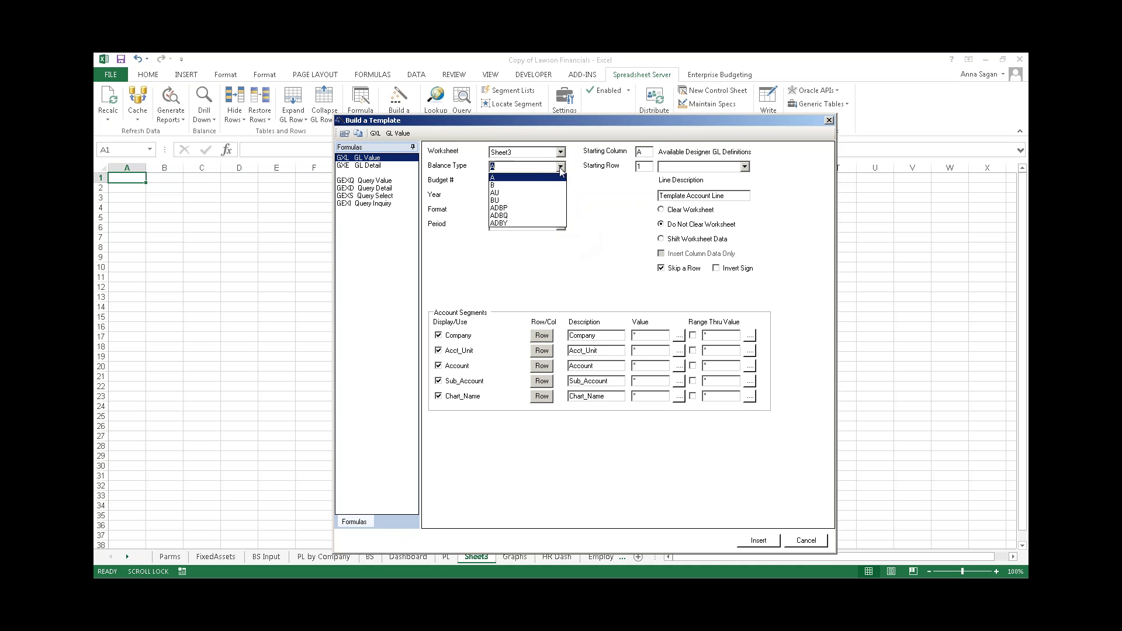
pyautogui.click(550, 178)
# - Set the template year to 2005, format PER and period 4
pyautogui.click(561, 198)
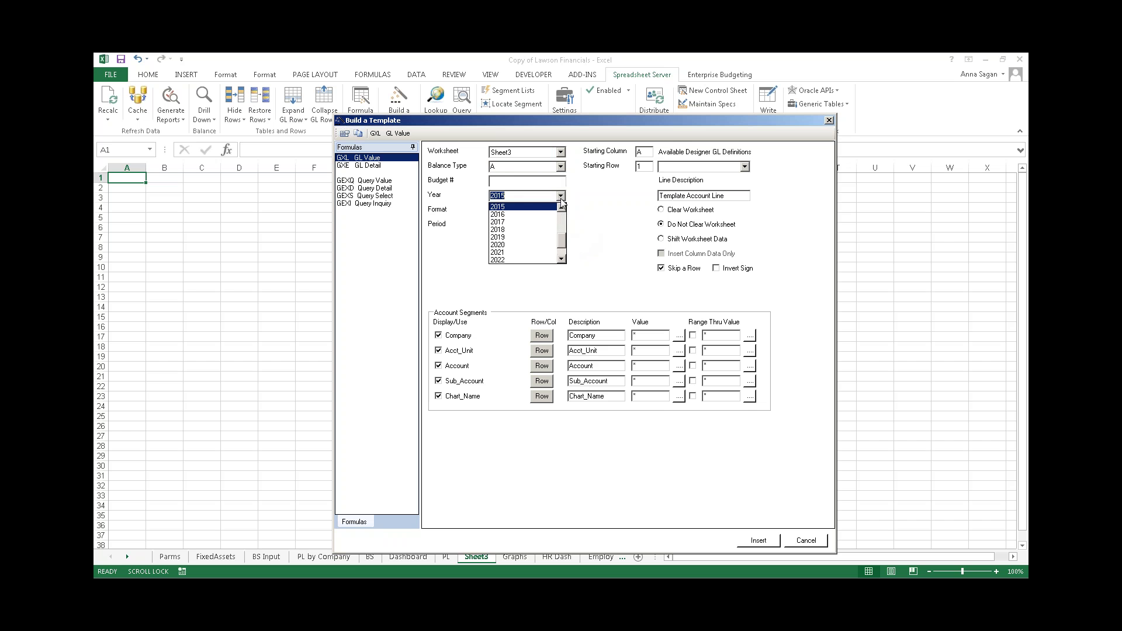
pyautogui.moveTo(562, 240); pyautogui.dragTo(561, 220)
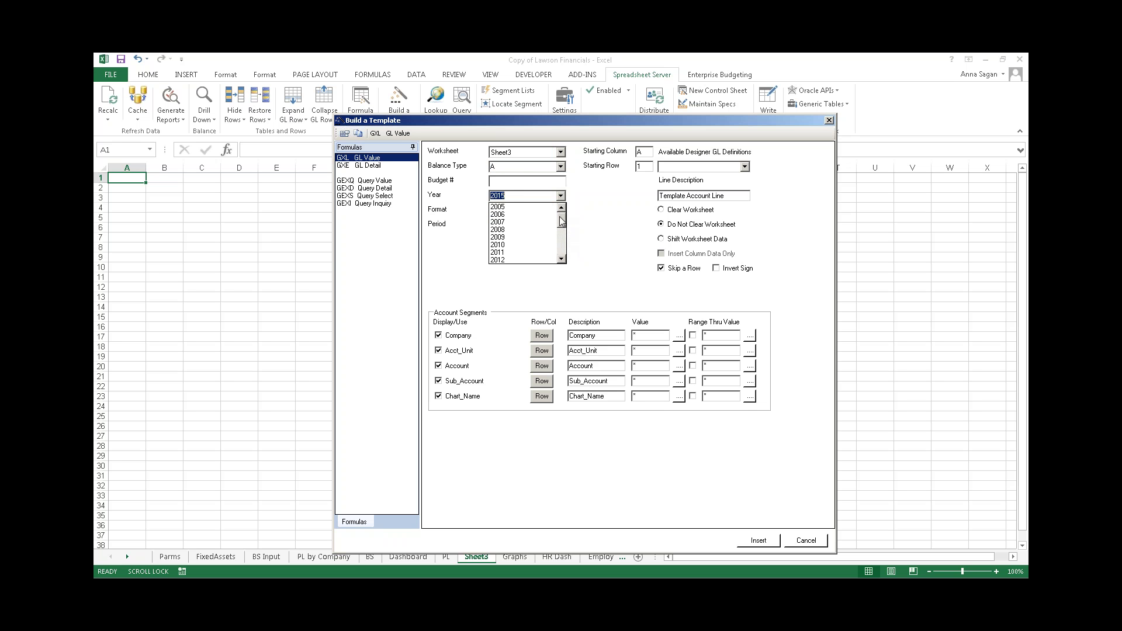
pyautogui.click(515, 208)
pyautogui.click(561, 211)
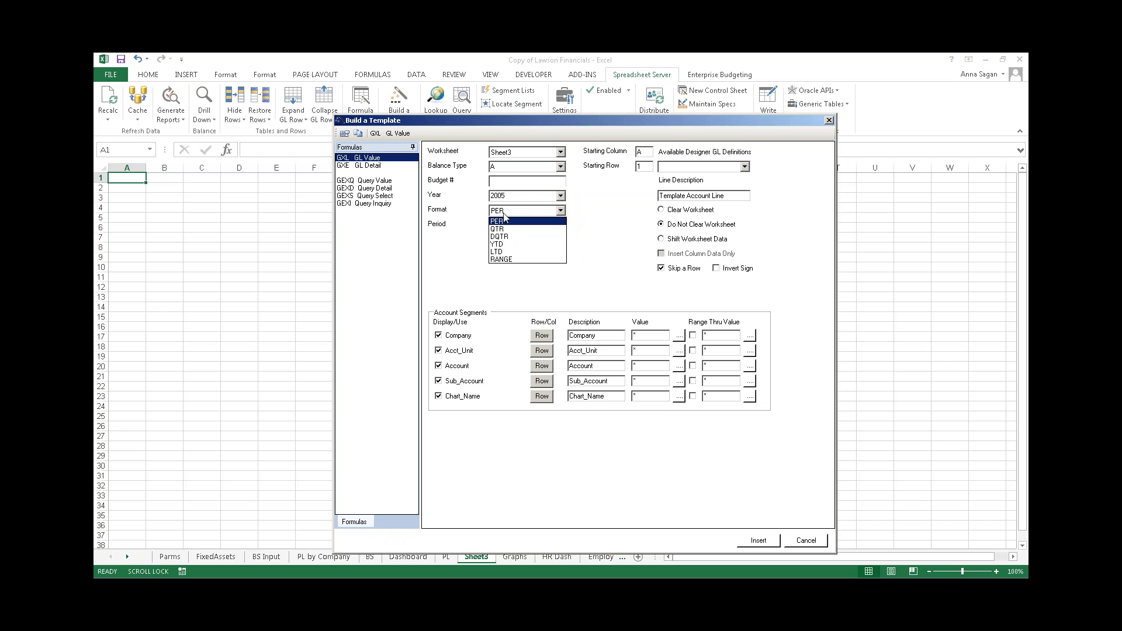
pyautogui.click(505, 222)
pyautogui.click(561, 227)
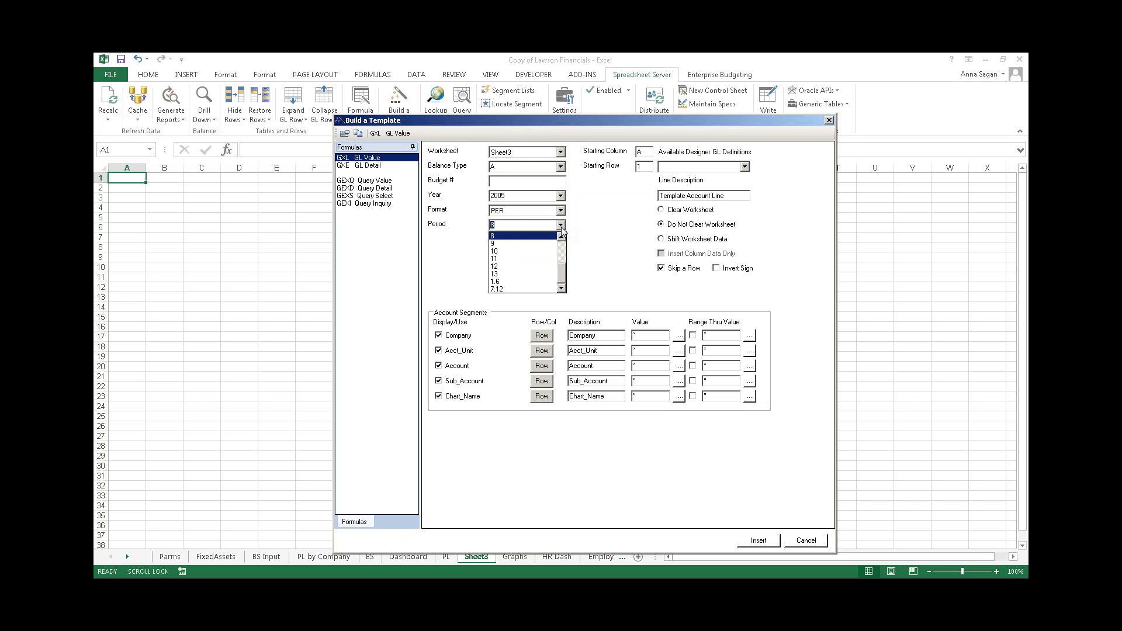
pyautogui.click(522, 248)
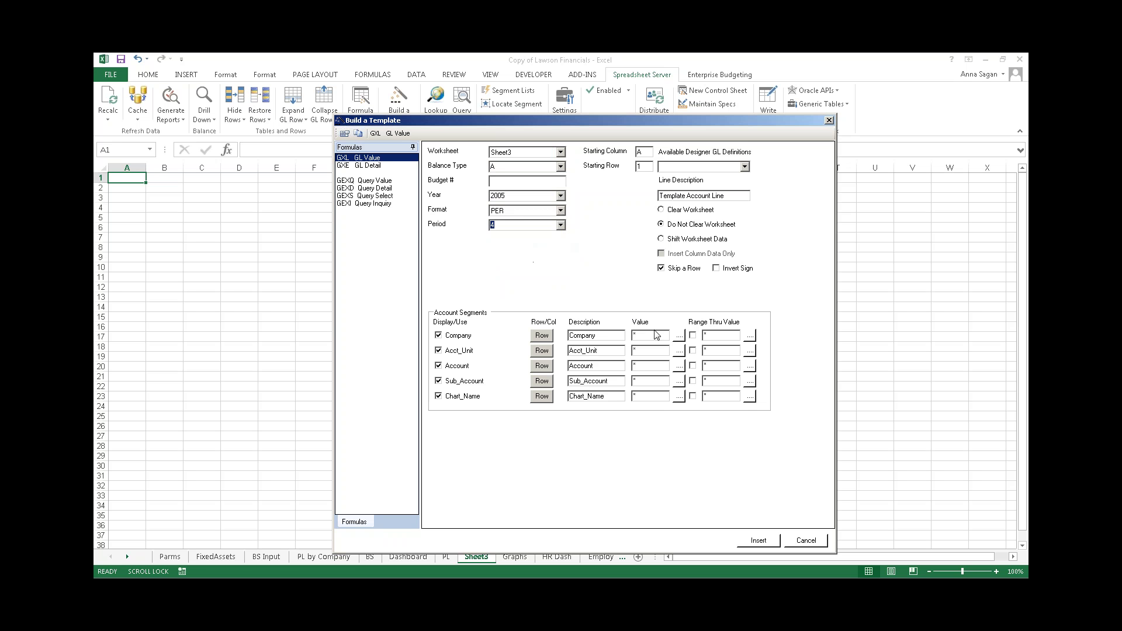
# - Set the Company, Acct_Unit, Sub_Account and Chart_Name segments to Col
pyautogui.moveTo(515, 120); pyautogui.dragTo(470, 99)
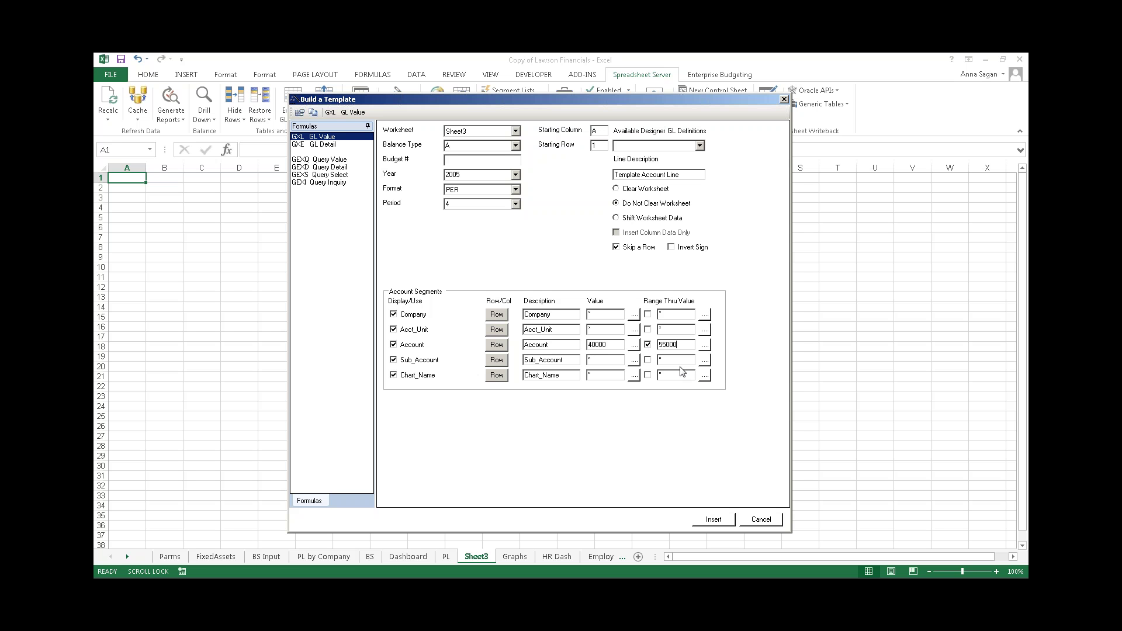
pyautogui.click(496, 314)
pyautogui.click(497, 332)
pyautogui.click(497, 360)
pyautogui.click(497, 375)
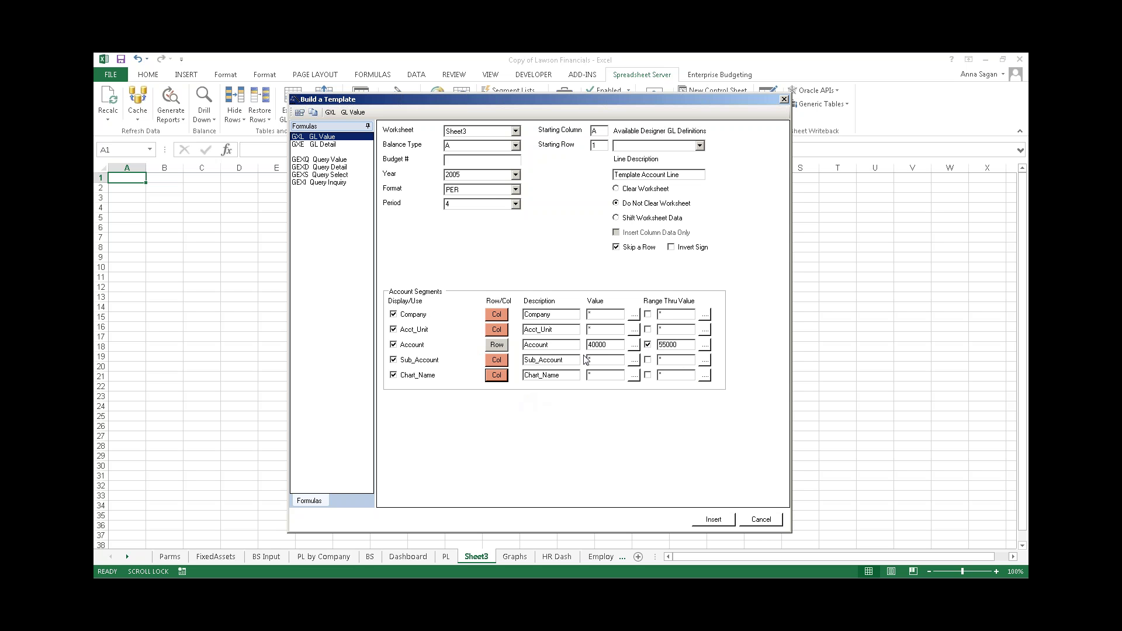
# - Browse account values with a 'cas' description filter, then insert the 40000–55000 template into Sheet3
pyautogui.click(634, 346)
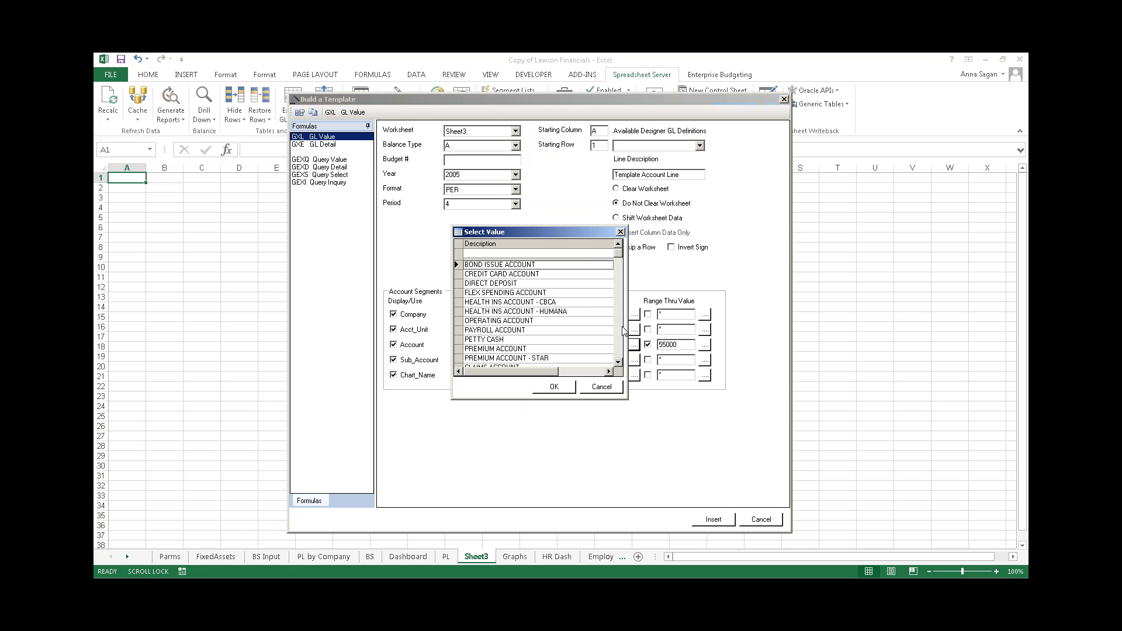
pyautogui.moveTo(628, 331); pyautogui.dragTo(750, 325)
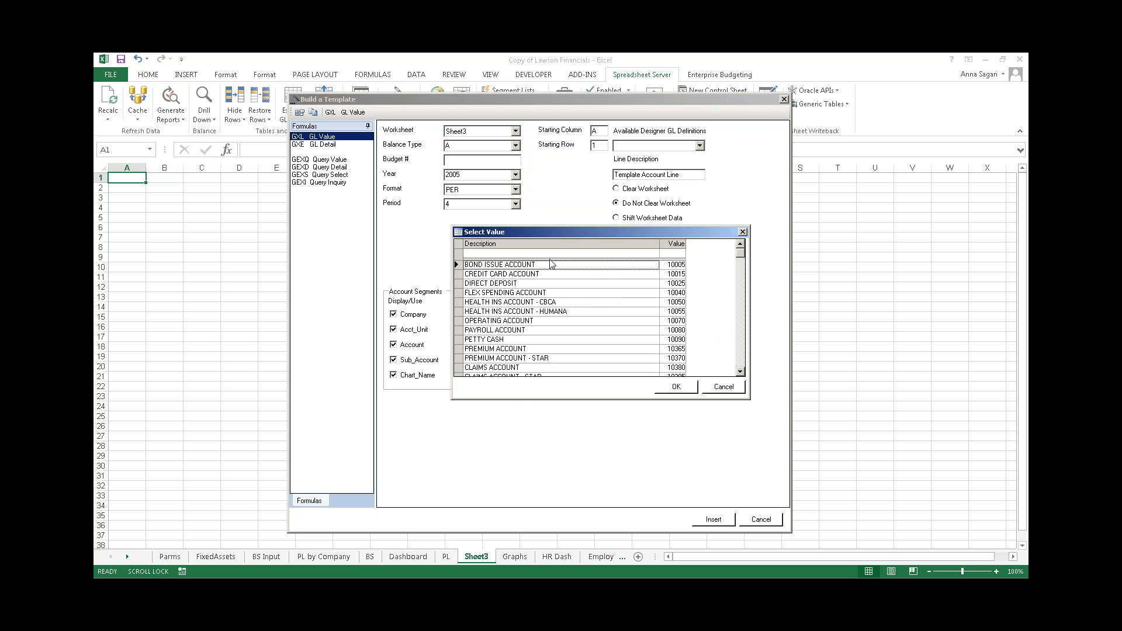
pyautogui.click(498, 254)
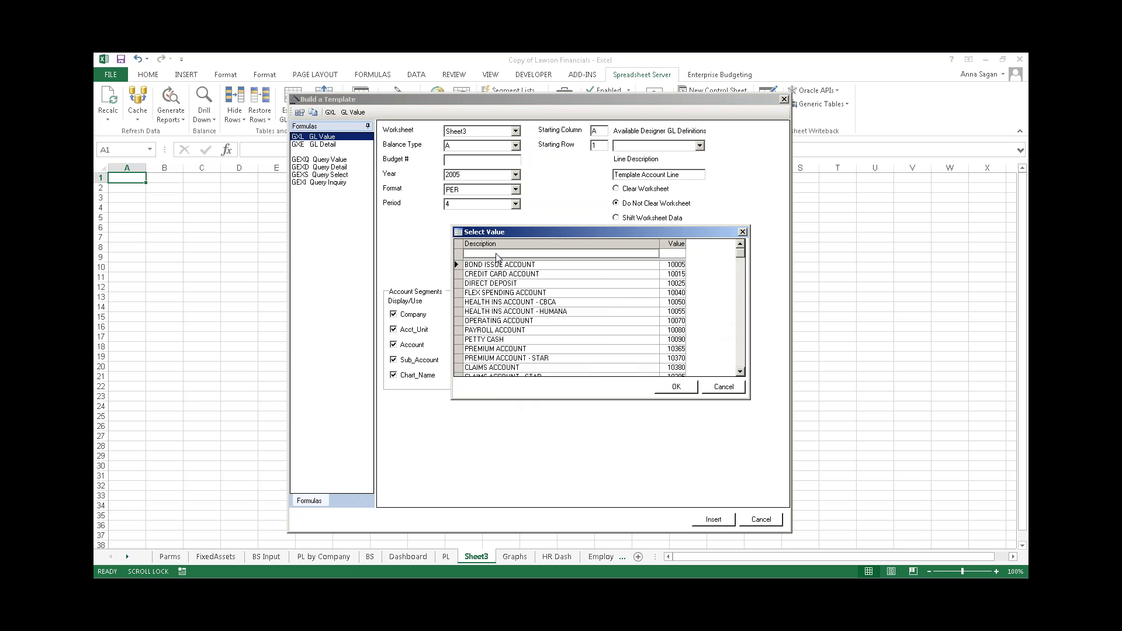
pyautogui.write('cas')
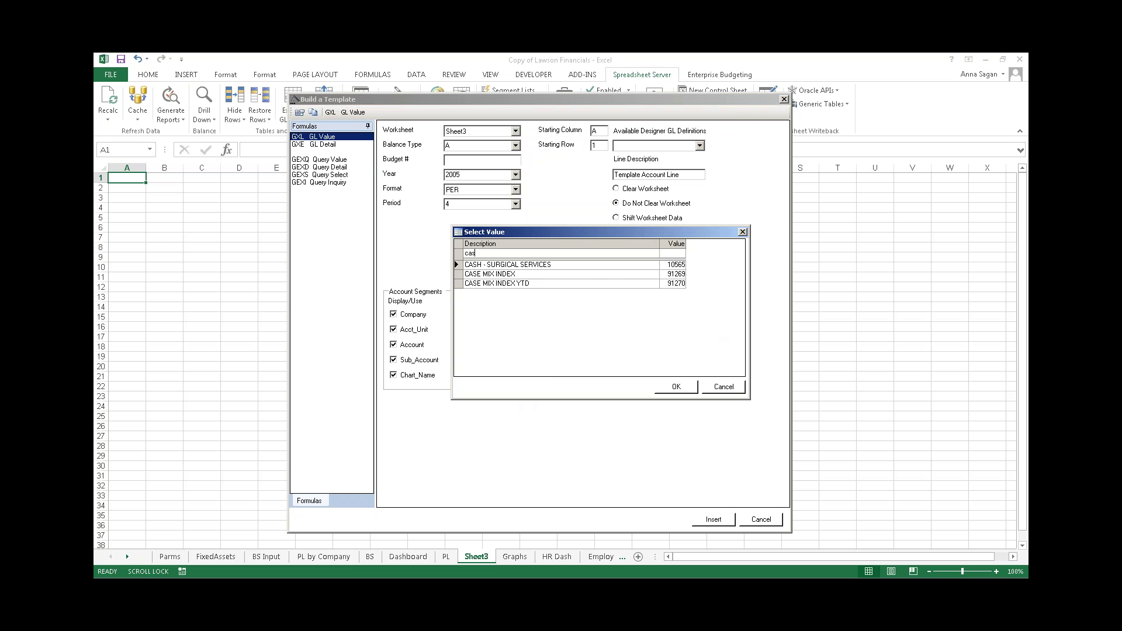
pyautogui.press('BackSpace')
pyautogui.press('BackSpace')
pyautogui.press('BackSpace')
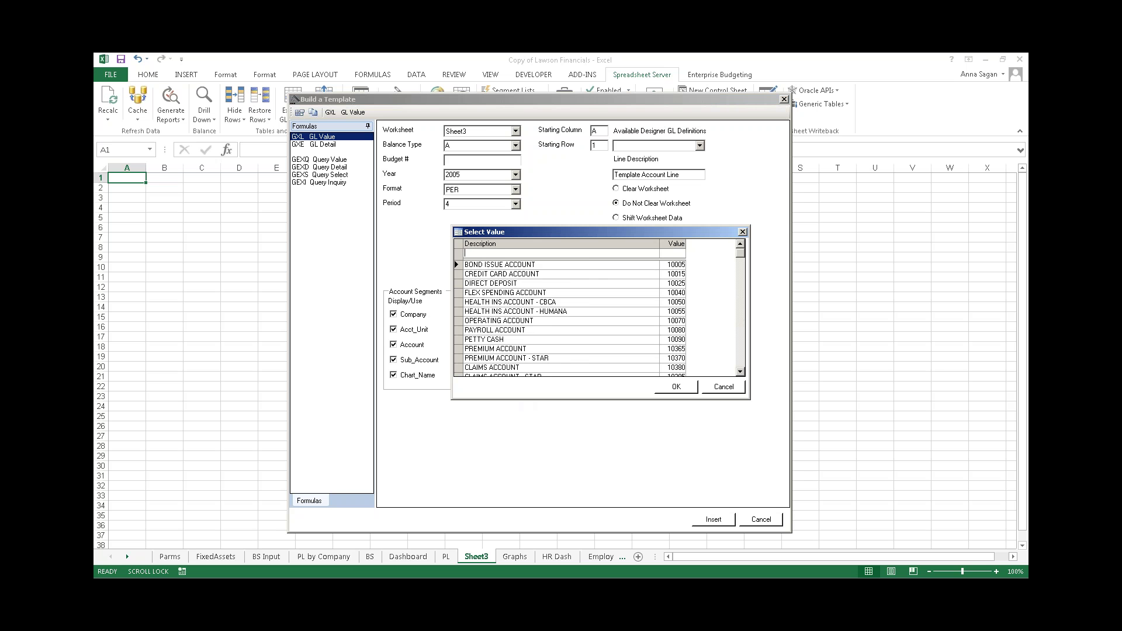
pyautogui.click(726, 388)
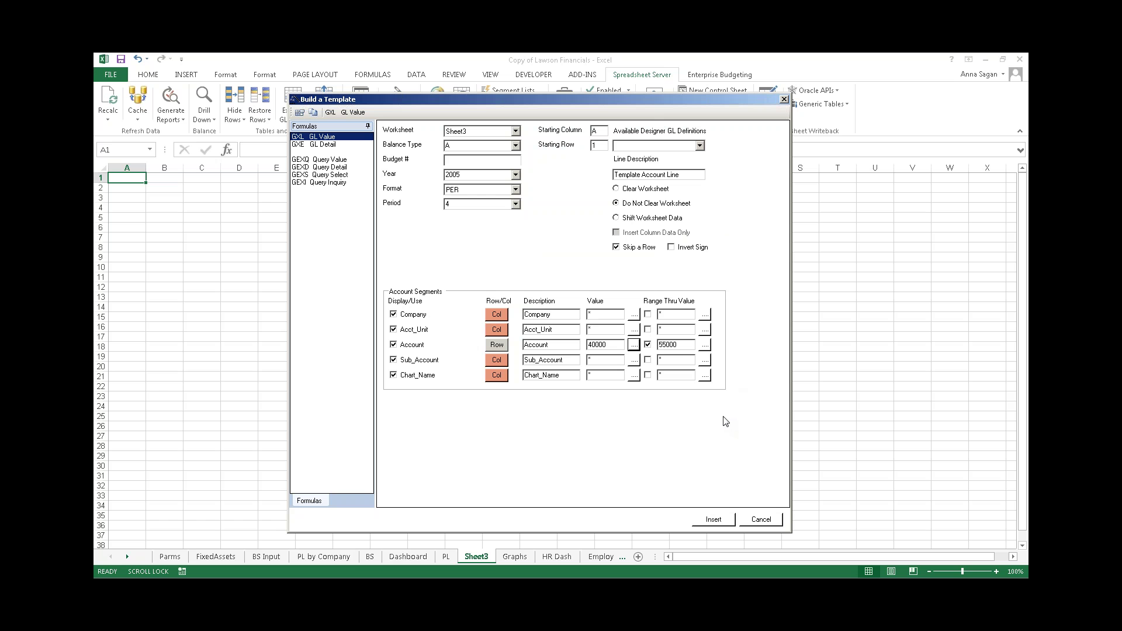
pyautogui.click(714, 520)
# - Clear B16's template label and copy account row 16 into rows 17–19
pyautogui.press('Delete')
pyautogui.click(223, 380)
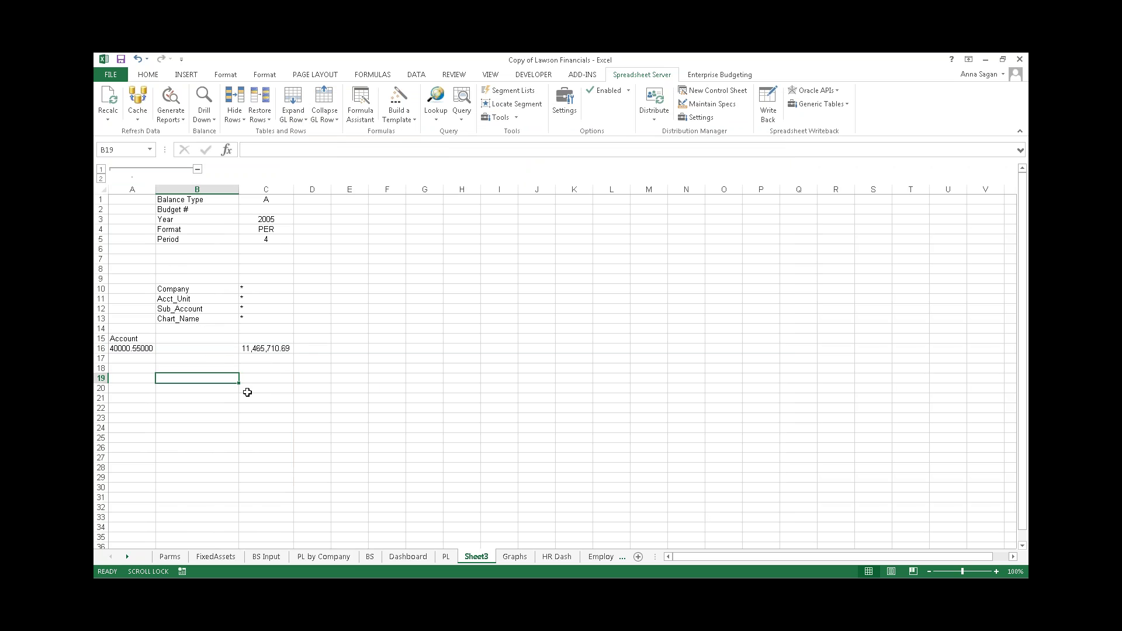
pyautogui.click(101, 349)
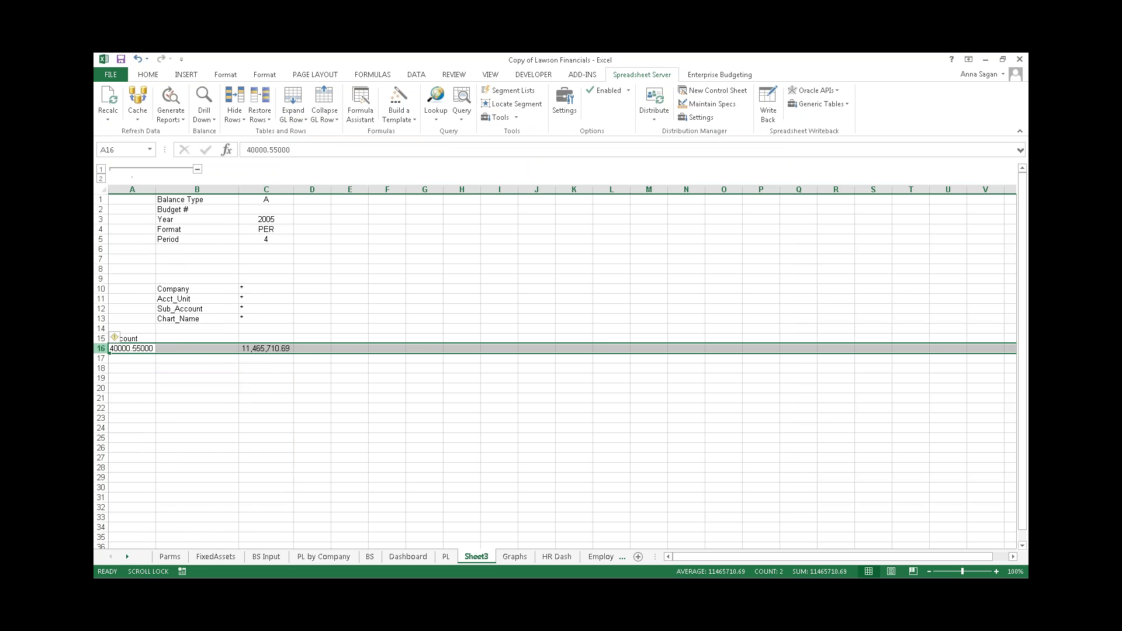
pyautogui.rightClick(101, 350)
pyautogui.click(120, 373)
pyautogui.moveTo(101, 359); pyautogui.dragTo(104, 383)
pyautogui.rightClick(103, 368)
pyautogui.click(131, 423)
pyautogui.click(336, 429)
pyautogui.press('Escape')
# - Change A17's account range to 55100.85000
pyautogui.click(145, 358)
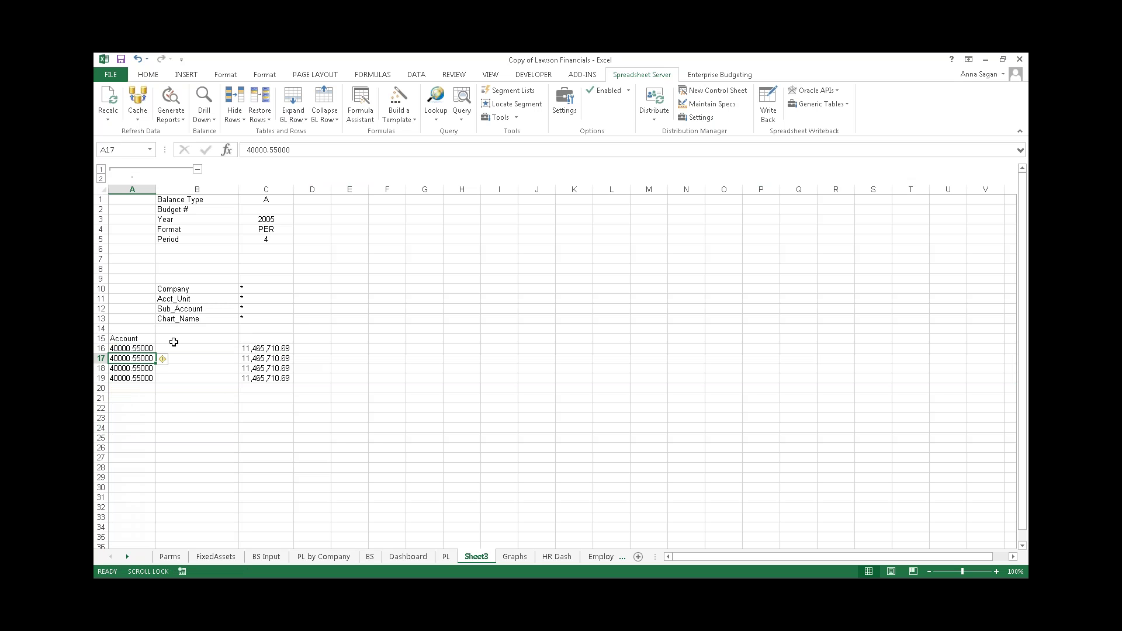
pyautogui.write('55100.')
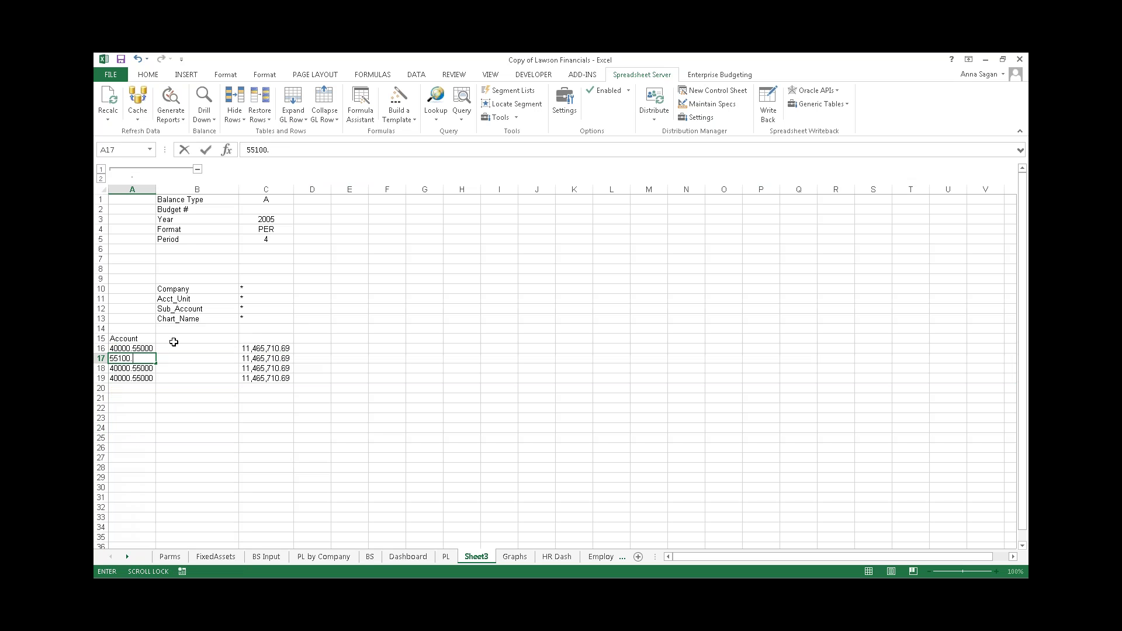
pyautogui.write('85000')
pyautogui.click(176, 357)
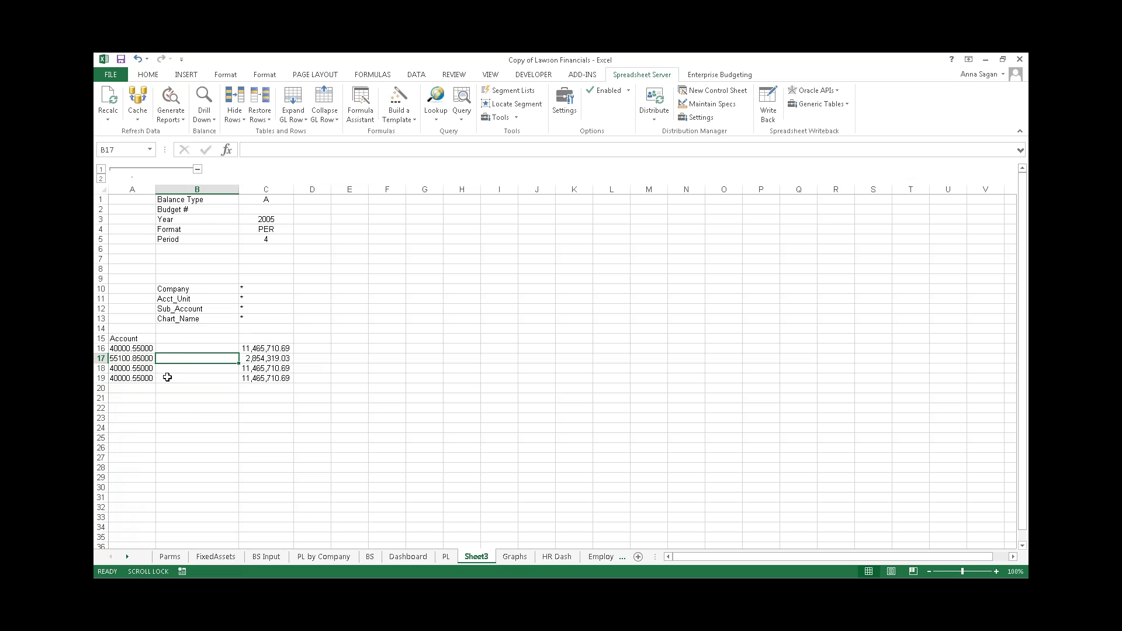
pyautogui.click(116, 369)
# - Widen column A, clear row 18's account, and open Segment List Maintenance
pyautogui.moveTo(156, 189); pyautogui.dragTo(190, 190)
pyautogui.moveTo(219, 349); pyautogui.dragTo(218, 374)
pyautogui.click(221, 350)
pyautogui.click(224, 359)
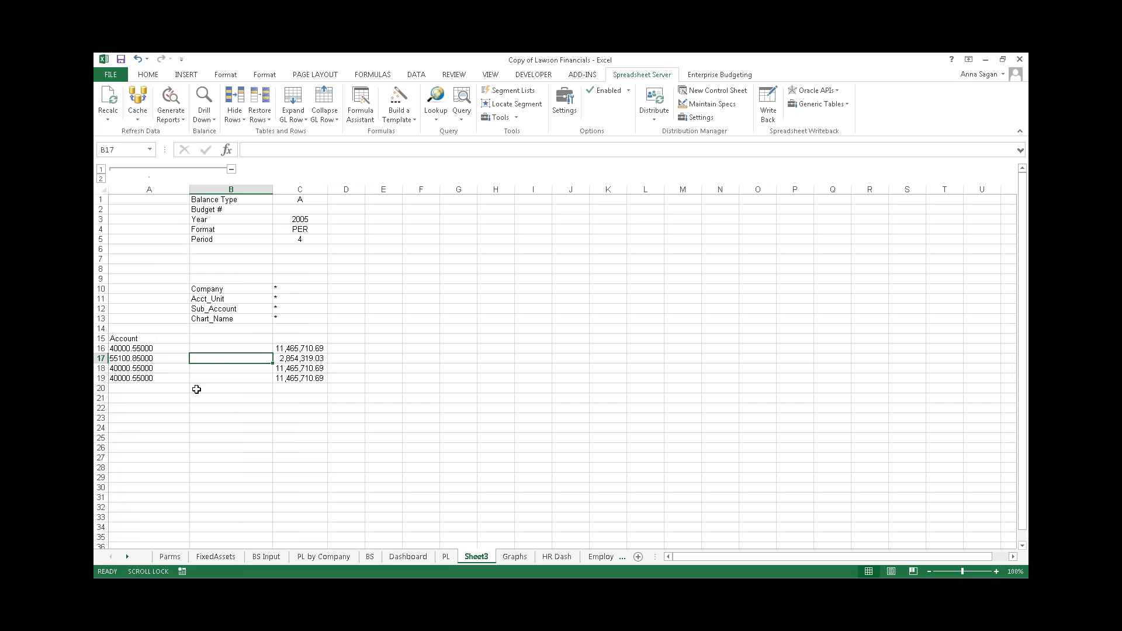
pyautogui.click(149, 368)
pyautogui.press('Delete')
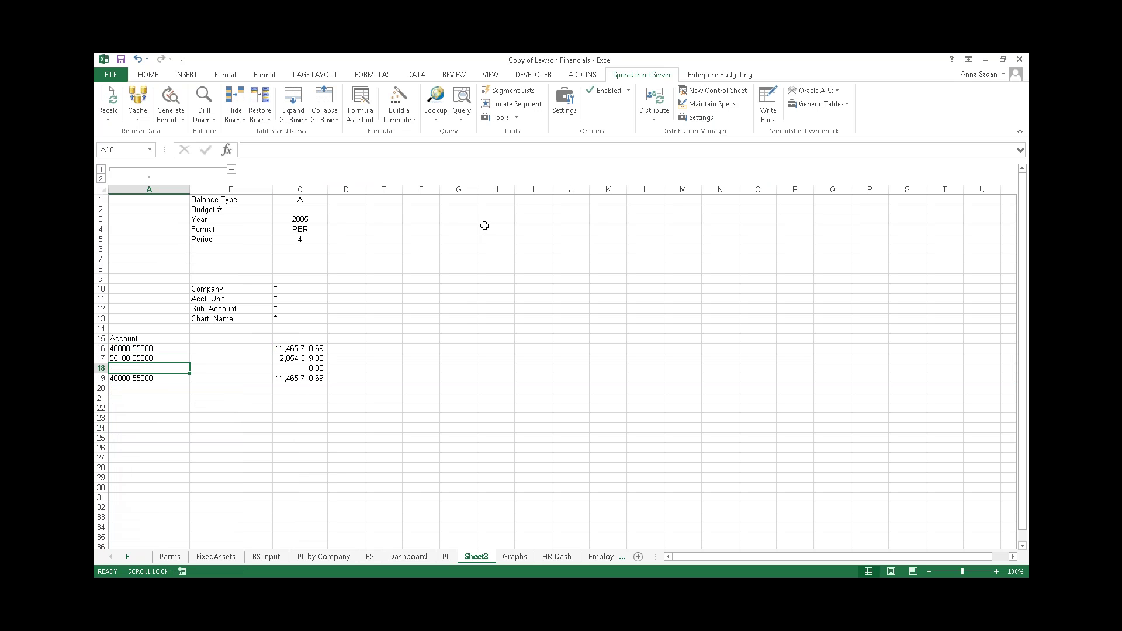
pyautogui.click(514, 92)
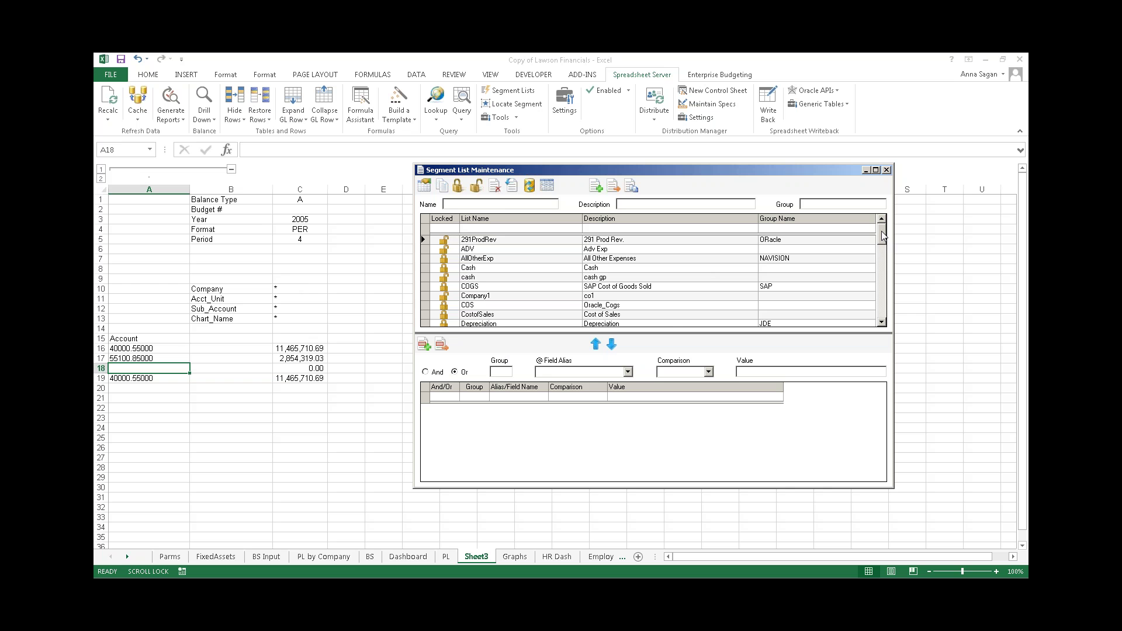
# - Insert the LW_Other segment list into A18, giving (232,316.38), and close Segment List Maintenance
pyautogui.moveTo(883, 236); pyautogui.dragTo(883, 257)
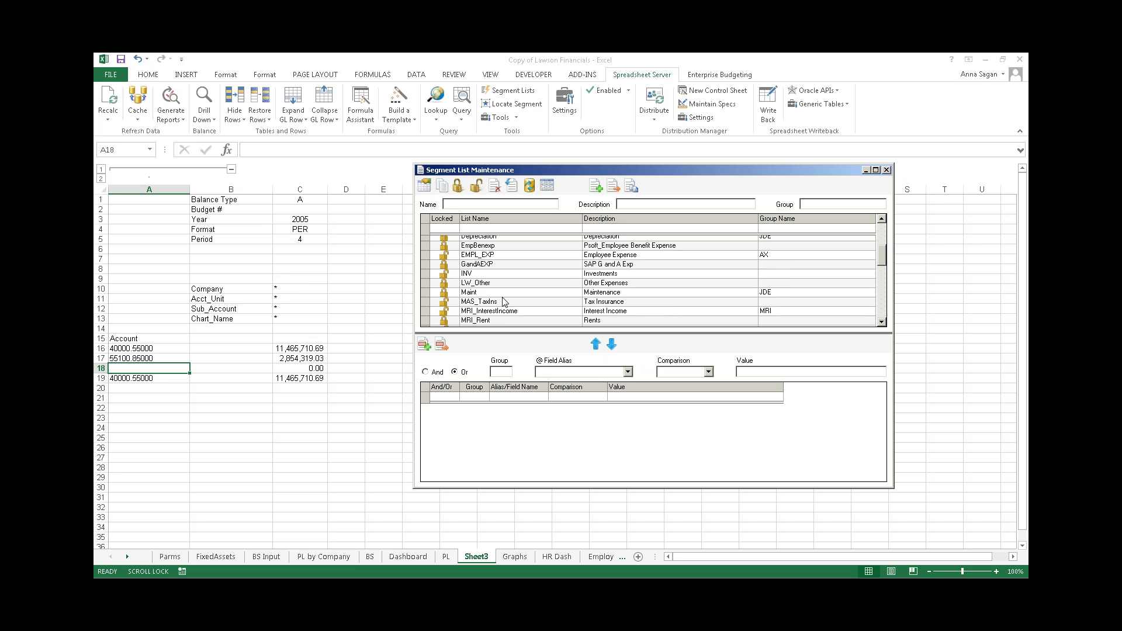
pyautogui.click(427, 283)
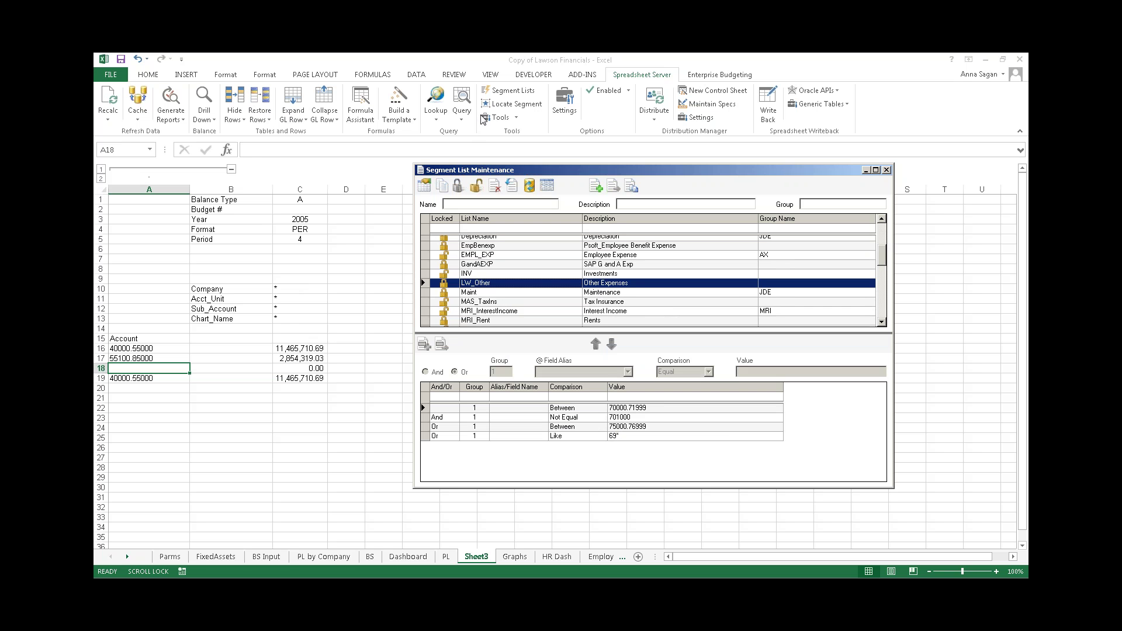
pyautogui.click(424, 187)
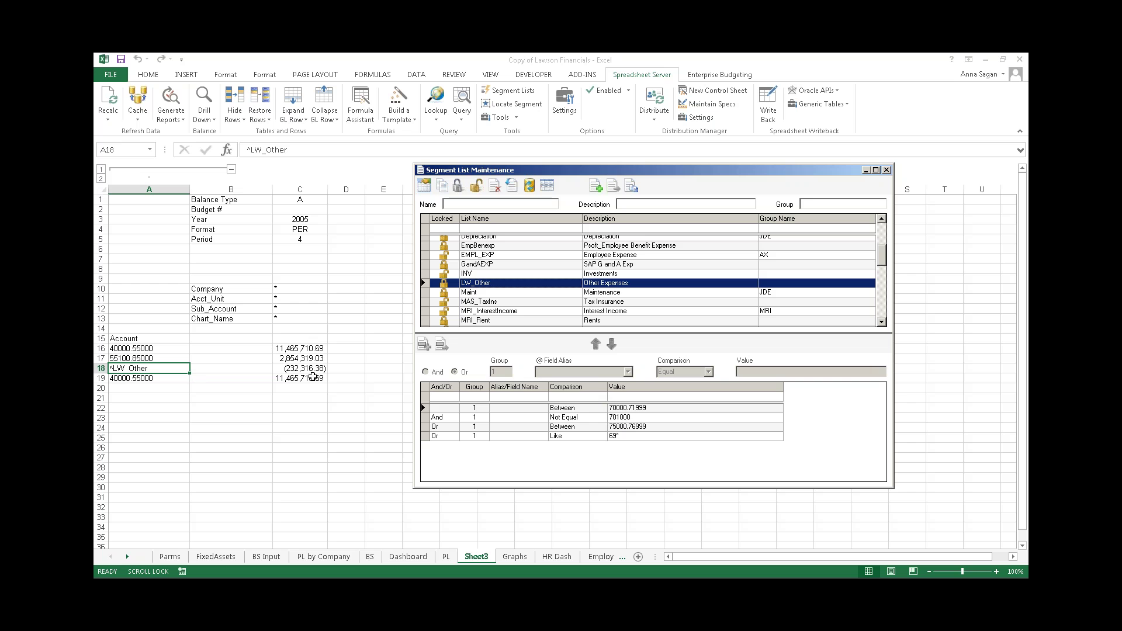
pyautogui.click(887, 171)
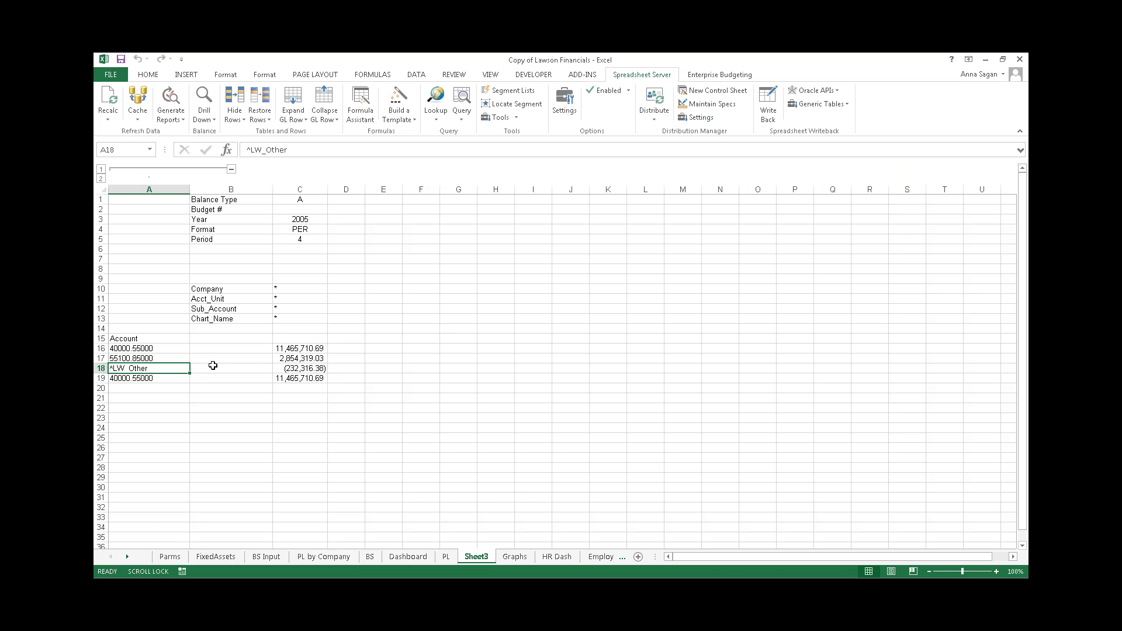
# - Clear row 19 and AutoSum column C's account values into C21
pyautogui.rightClick(101, 378)
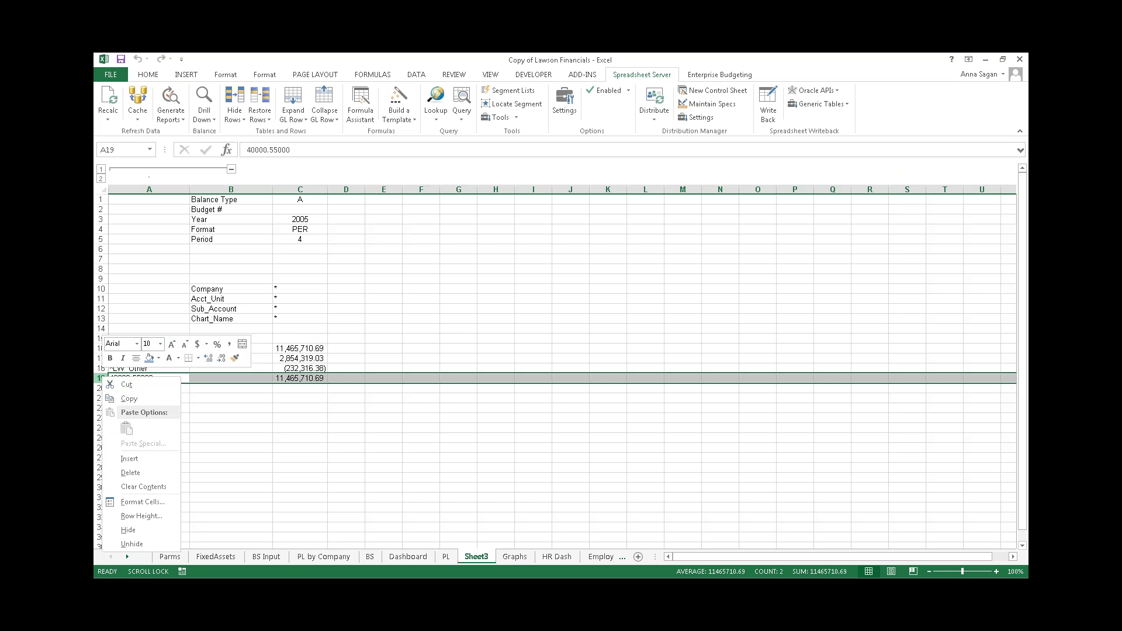
pyautogui.click(143, 486)
pyautogui.moveTo(300, 349); pyautogui.dragTo(311, 399)
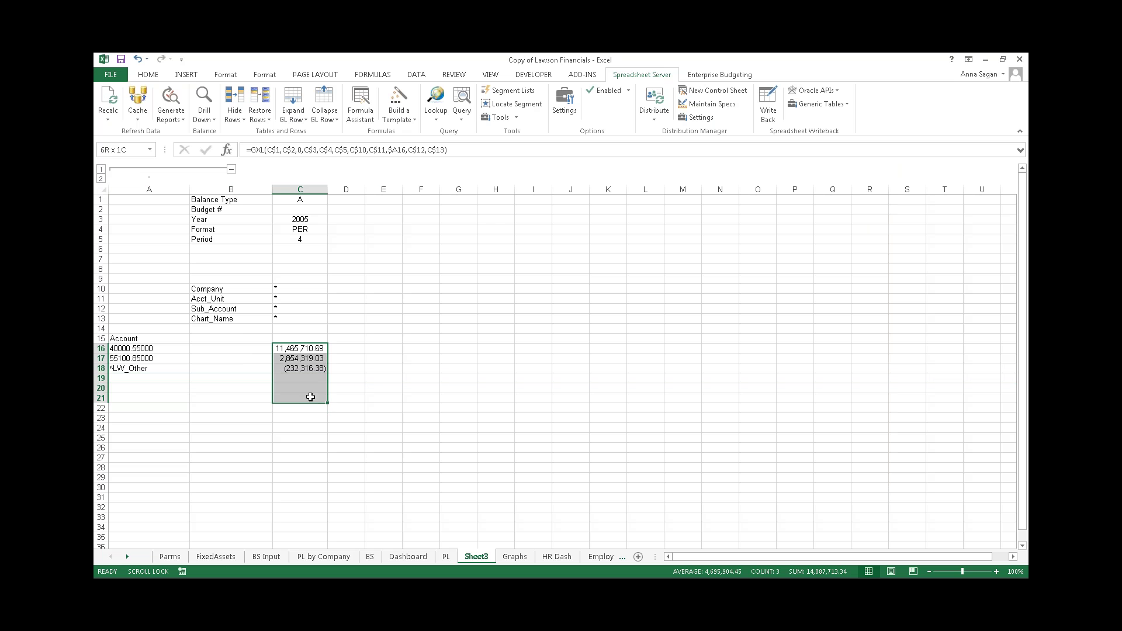
pyautogui.click(148, 75)
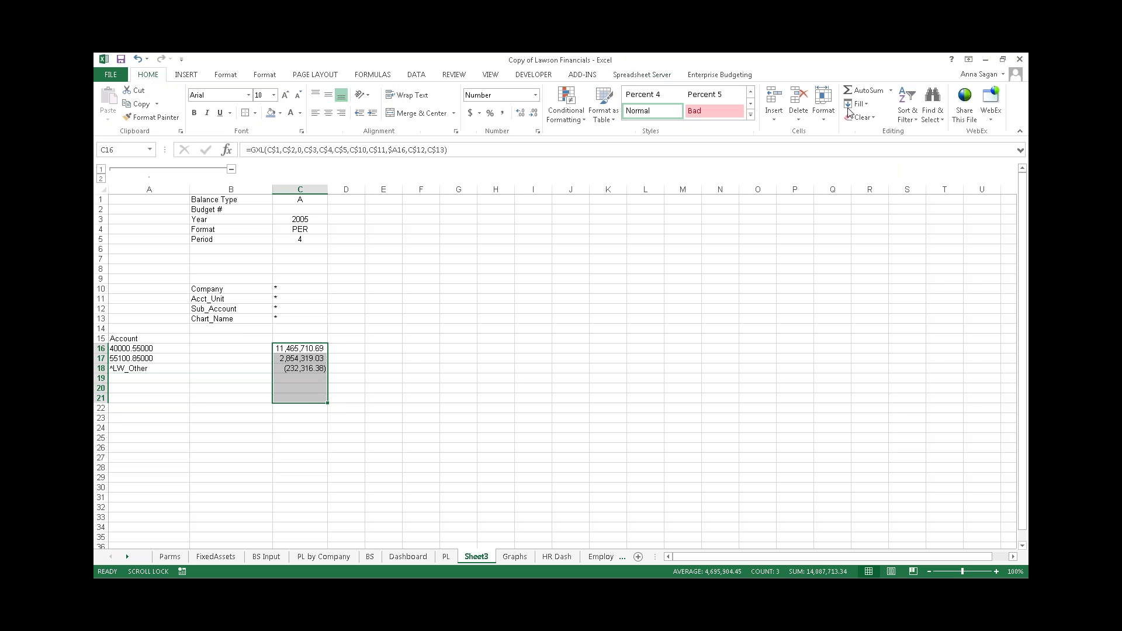
pyautogui.click(868, 90)
# - Give C18 a bottom border and center all of column C
pyautogui.click(319, 369)
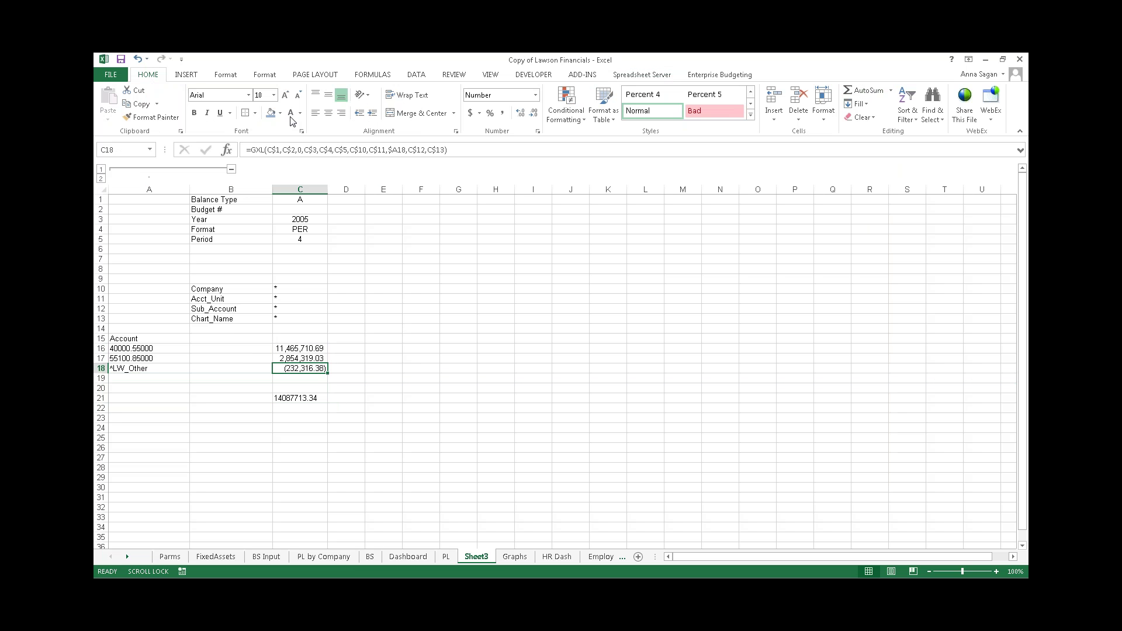
pyautogui.click(255, 113)
pyautogui.click(281, 142)
pyautogui.click(419, 267)
pyautogui.click(300, 190)
pyautogui.click(329, 113)
pyautogui.click(329, 114)
# - Copy column C and paste it into columns D through I
pyautogui.rightClick(297, 190)
pyautogui.click(323, 212)
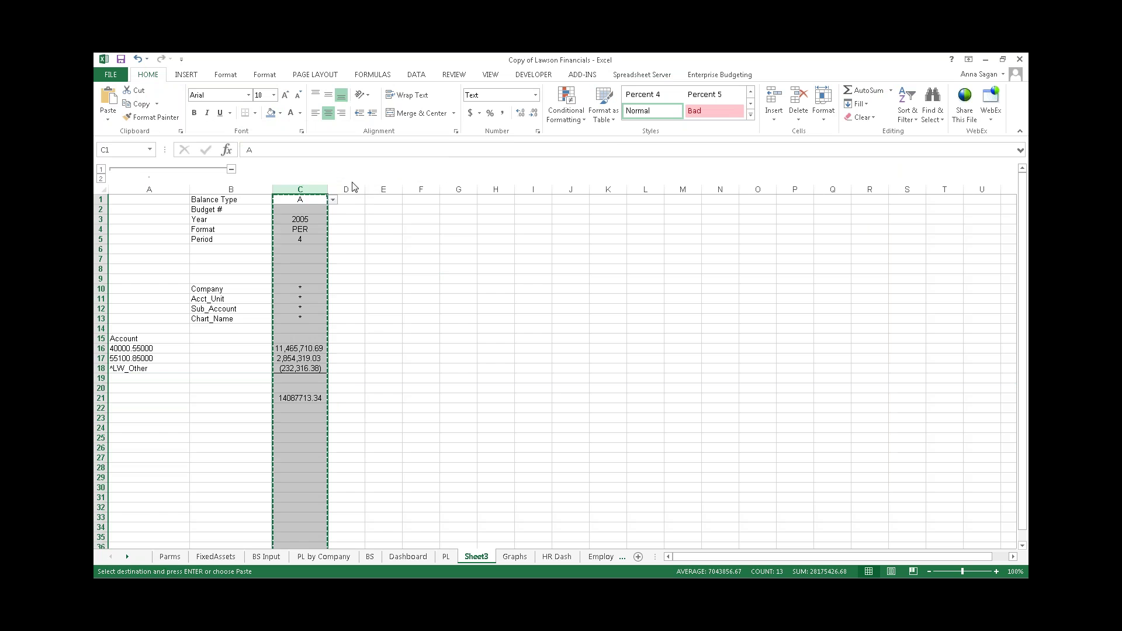
pyautogui.moveTo(346, 189); pyautogui.dragTo(498, 190)
pyautogui.rightClick(498, 190)
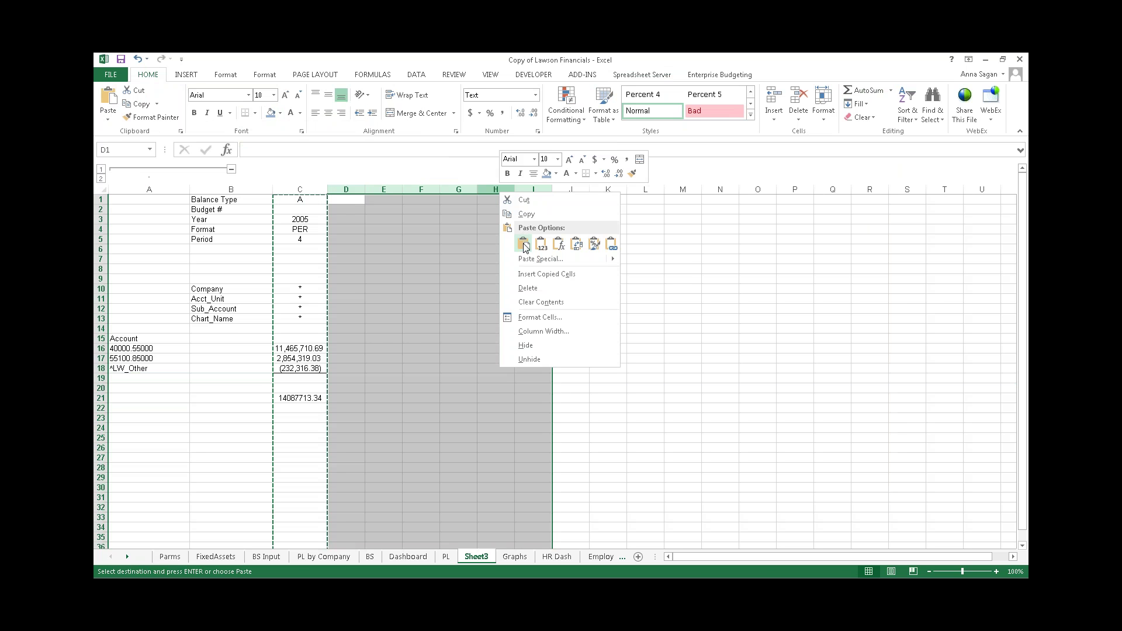
pyautogui.click(523, 243)
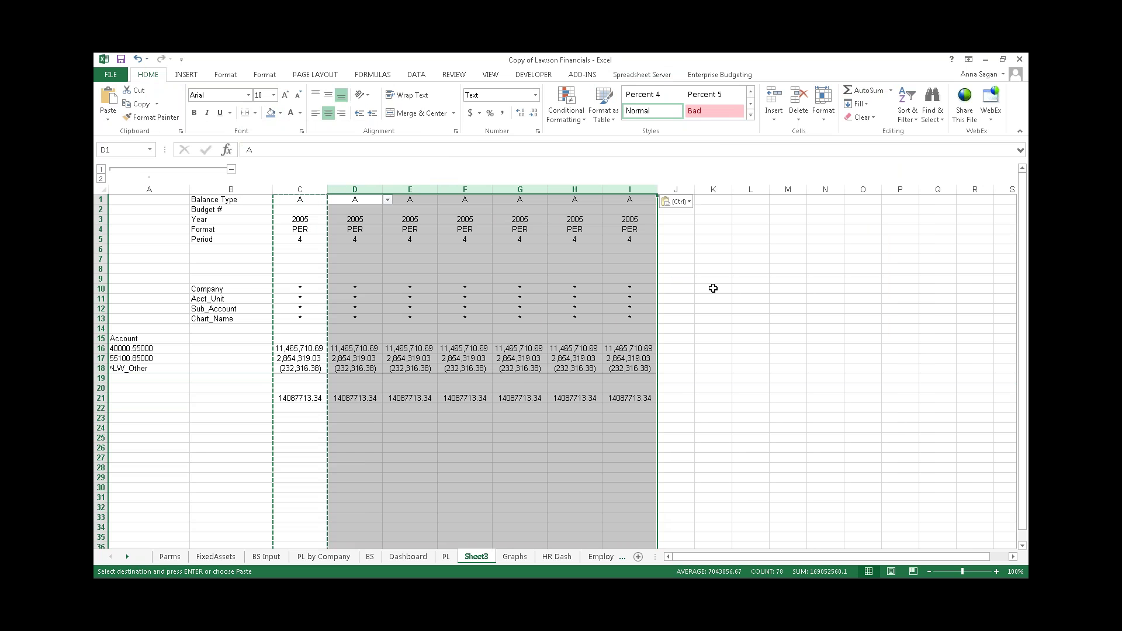
pyautogui.click(712, 288)
pyautogui.press('Escape')
# - Set columns D and E to periods 5 and 6
pyautogui.click(357, 239)
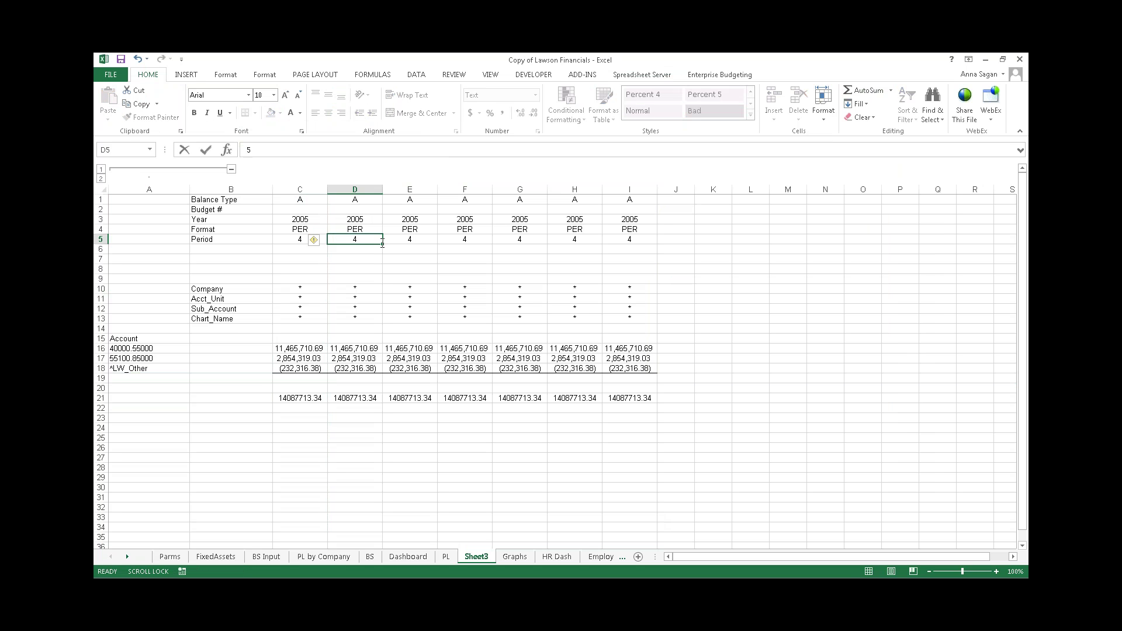
pyautogui.write('5')
pyautogui.press('Tab')
pyautogui.write('6')
pyautogui.click(464, 247)
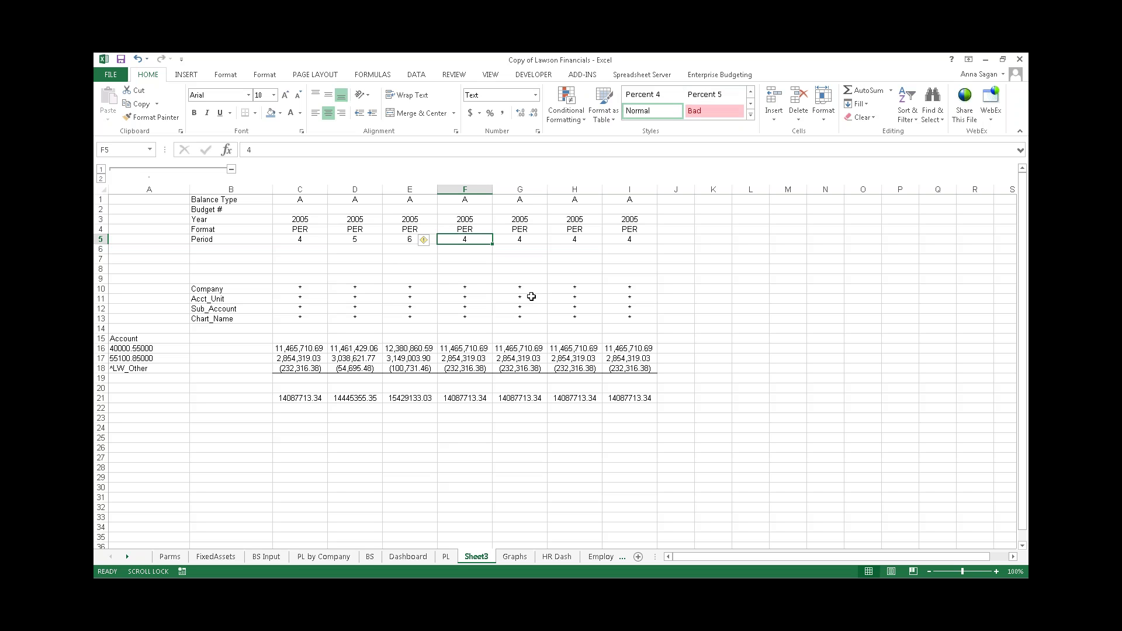
# - Switch columns F and G to QTR format for quarters 2 and 1
pyautogui.click(480, 232)
pyautogui.click(497, 230)
pyautogui.click(471, 246)
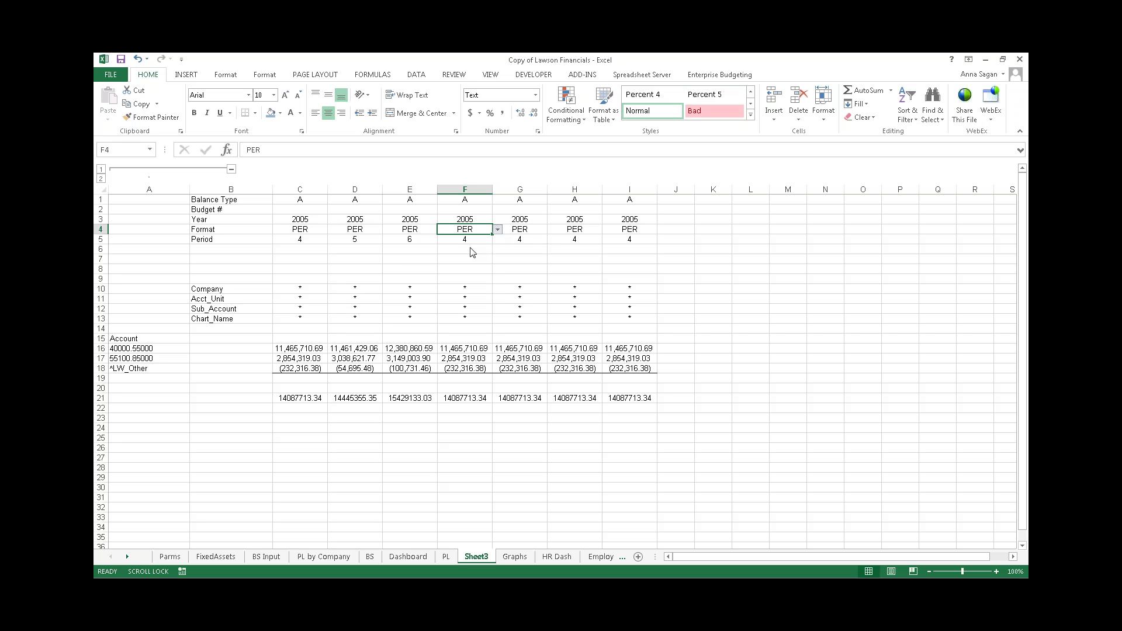
pyautogui.press('Return')
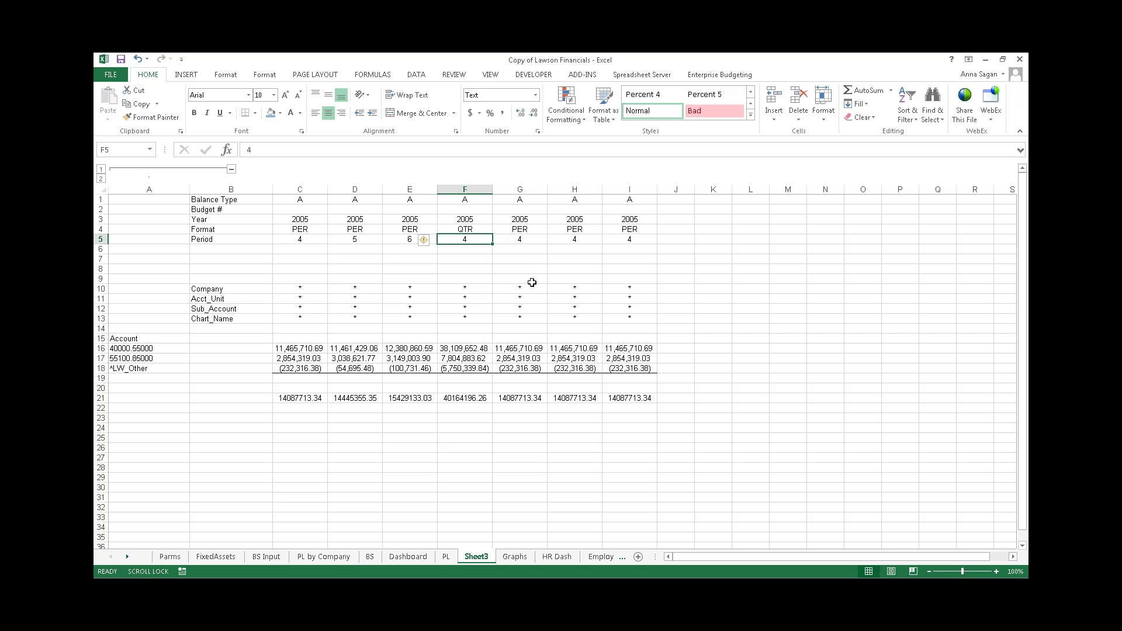
pyautogui.write('1')
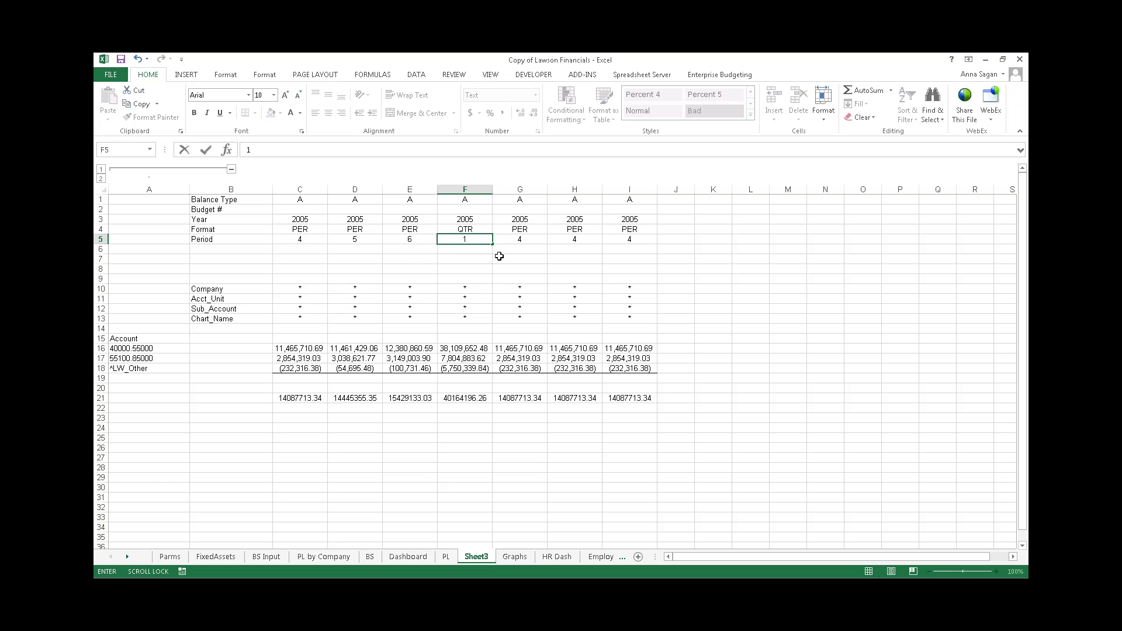
pyautogui.write('2')
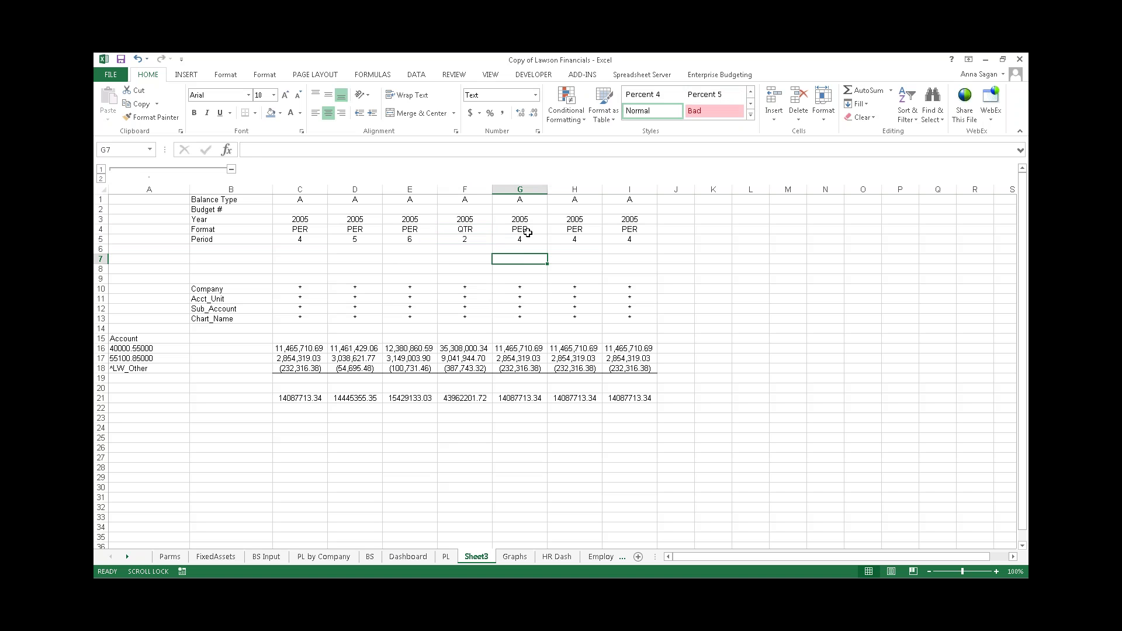
pyautogui.click(528, 230)
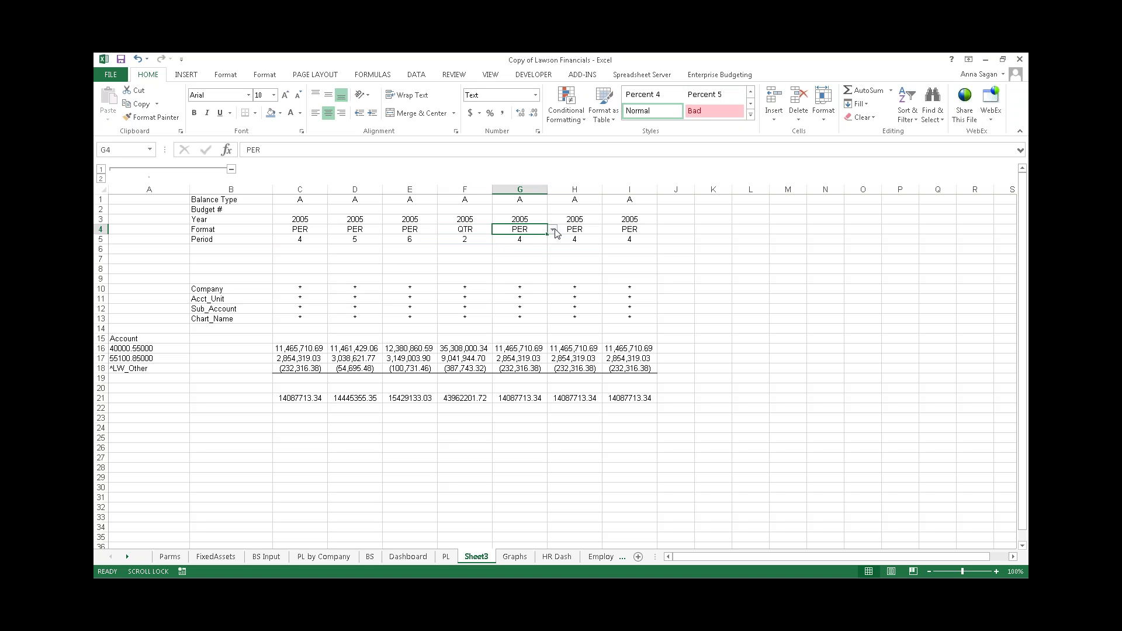
pyautogui.click(555, 233)
pyautogui.click(528, 247)
pyautogui.click(528, 239)
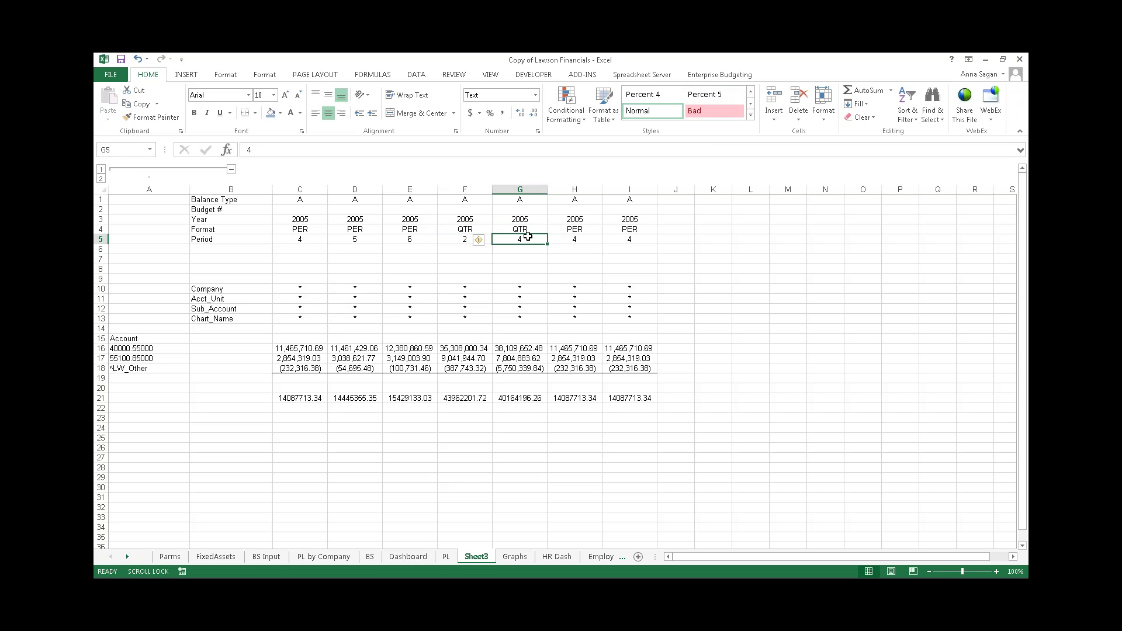
pyautogui.write('1')
pyautogui.click(570, 259)
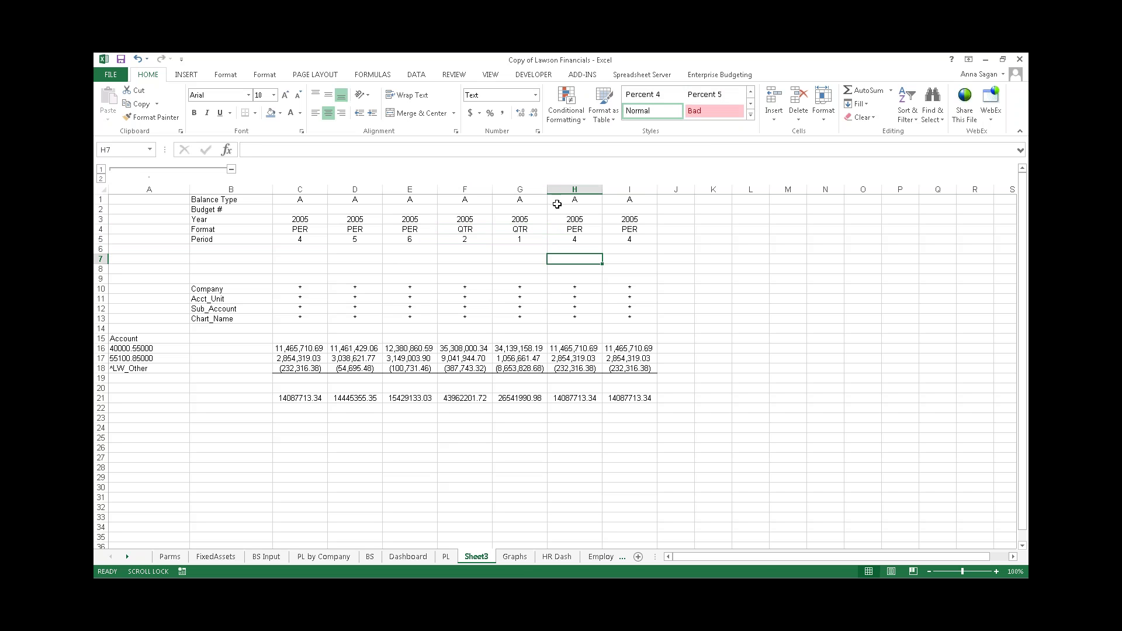
# - Insert a blank column H and enter =G16-F16 in H16
pyautogui.click(560, 188)
pyautogui.rightClick(560, 188)
pyautogui.click(587, 267)
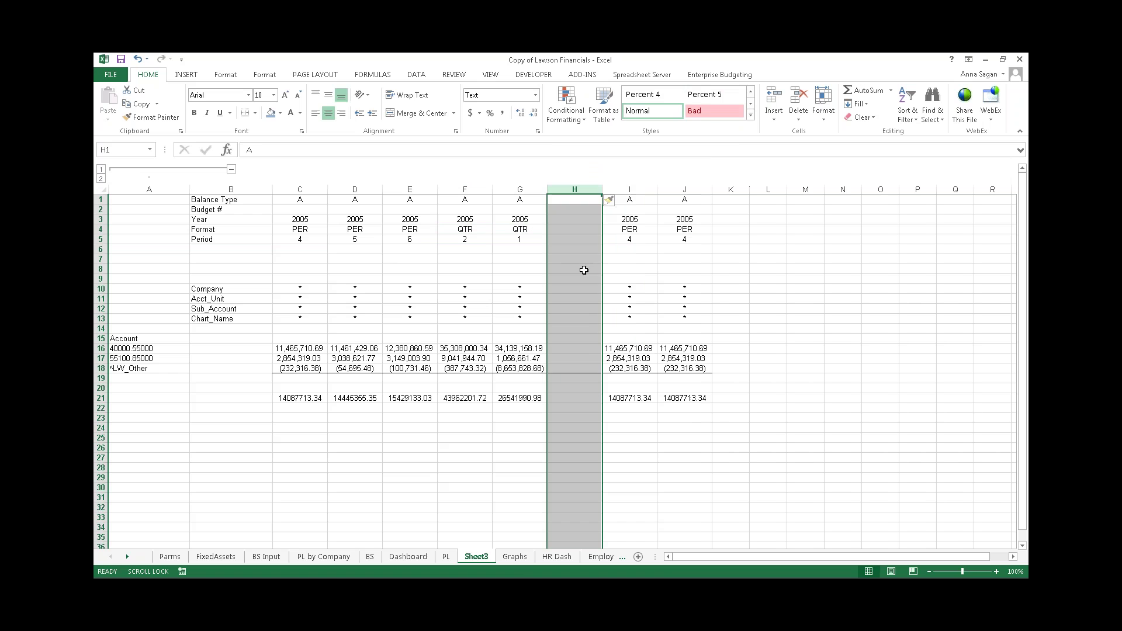
pyautogui.click(579, 349)
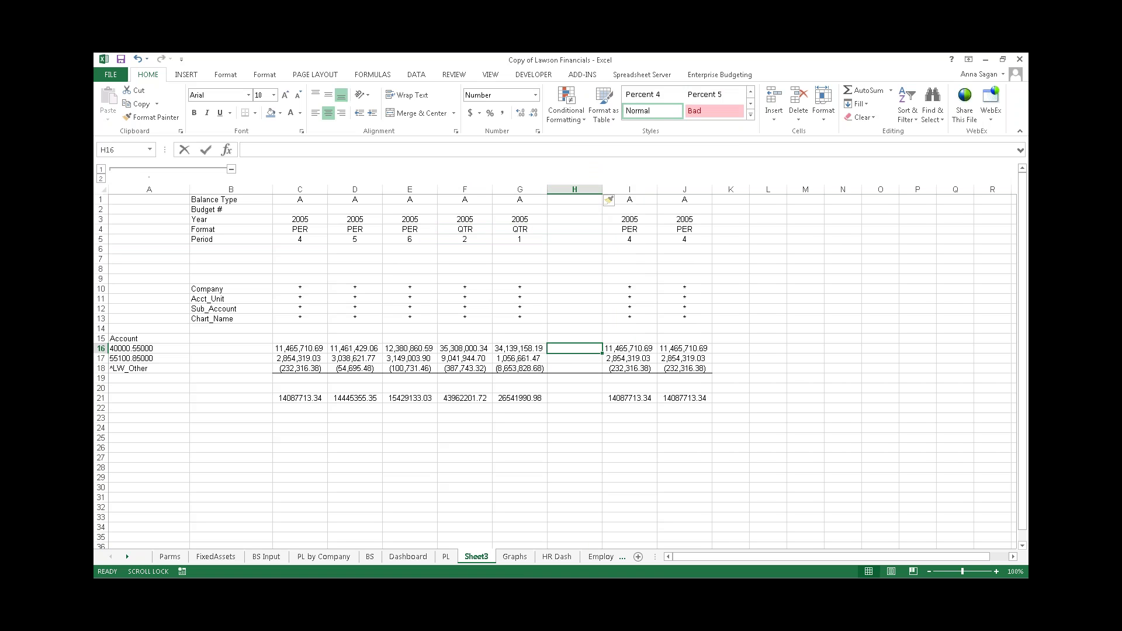
pyautogui.write('=')
pyautogui.click(522, 349)
pyautogui.write('-')
pyautogui.click(477, 349)
pyautogui.press('Return')
# - Fill the difference formula down to H21, clear H19:H20, and autofit column H
pyautogui.click(589, 349)
pyautogui.moveTo(603, 355); pyautogui.dragTo(585, 388)
pyautogui.press('Delete')
pyautogui.click(624, 408)
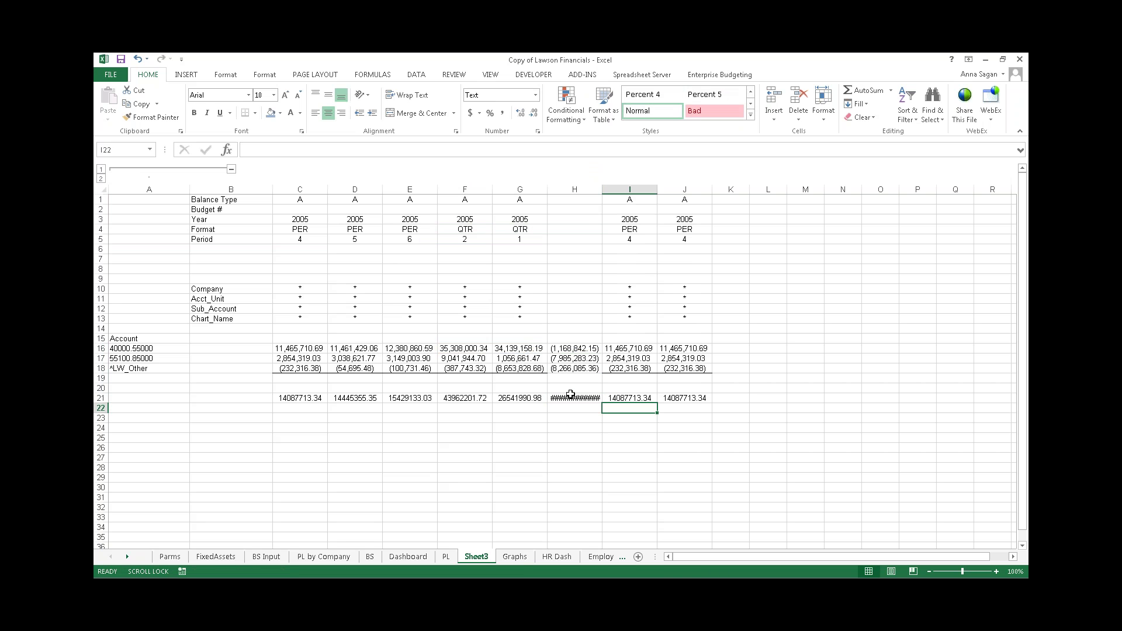
pyautogui.doubleClick(602, 189)
pyautogui.click(741, 398)
# - Set column I to YTD format through period 6
pyautogui.click(646, 230)
pyautogui.click(665, 230)
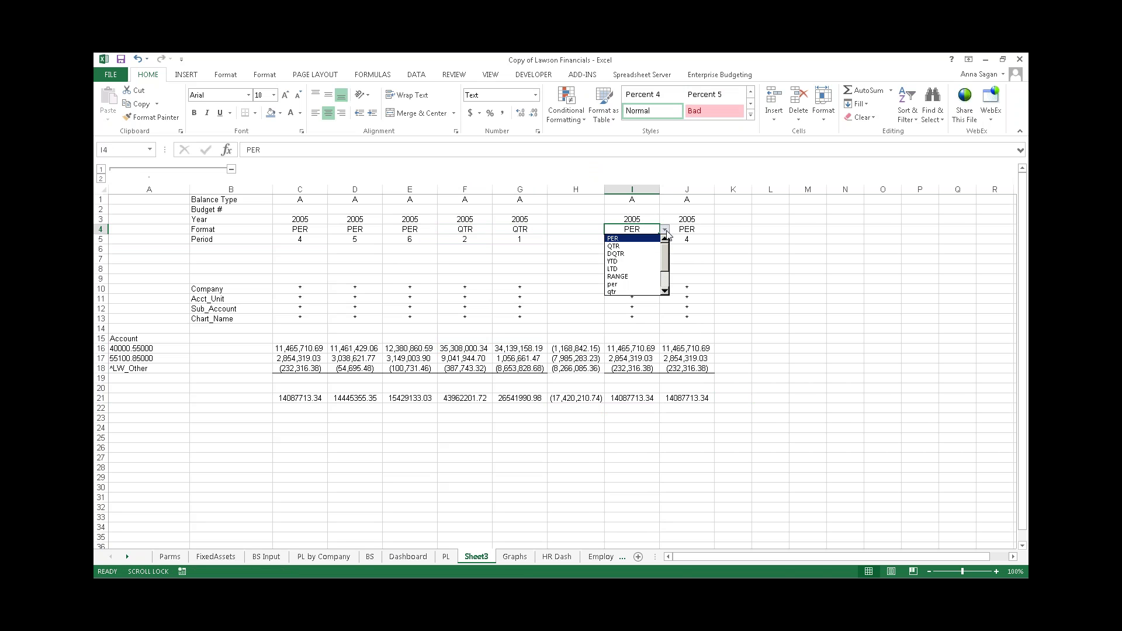
pyautogui.click(636, 242)
pyautogui.click(637, 242)
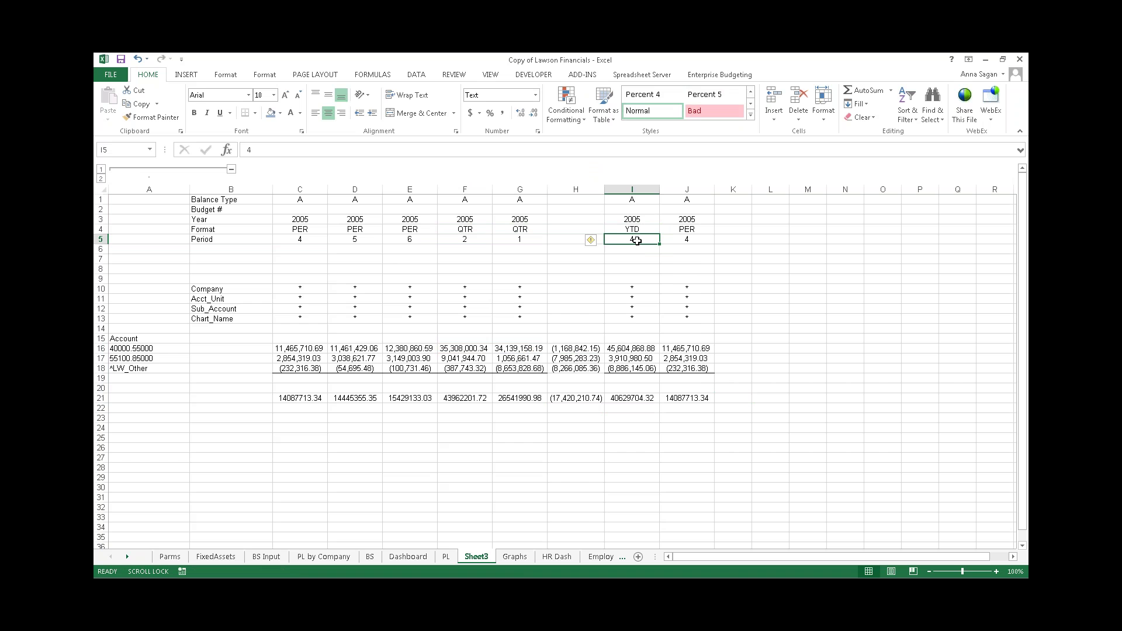
pyautogui.write('6')
pyautogui.click(690, 269)
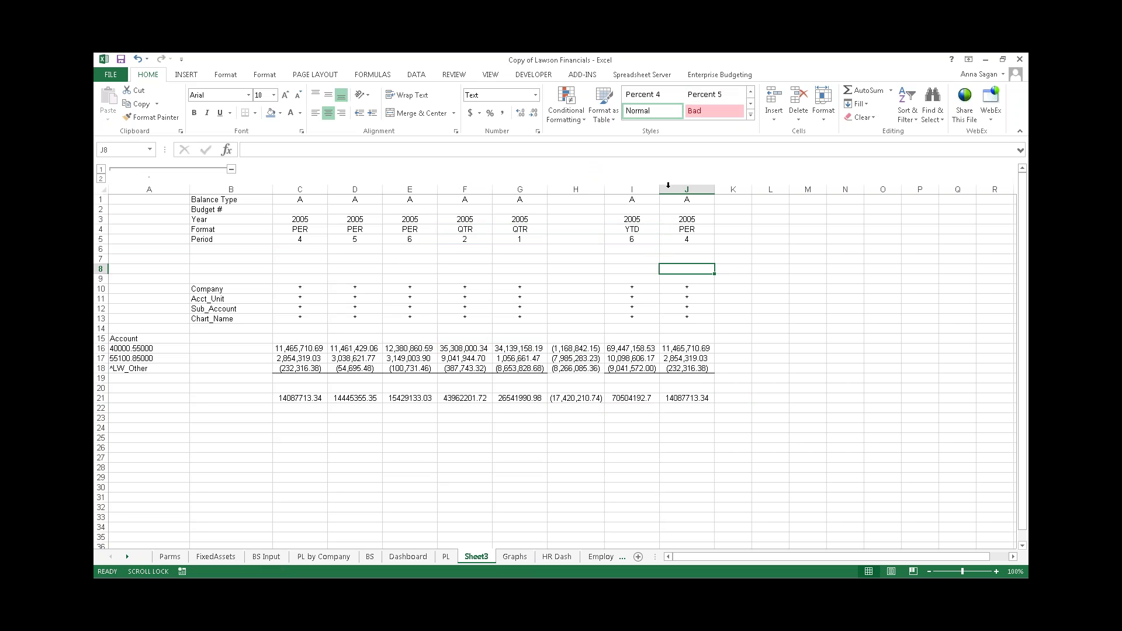
# - Set column J to YTD period 6 with balance type B, then select C16:E18
pyautogui.click(704, 231)
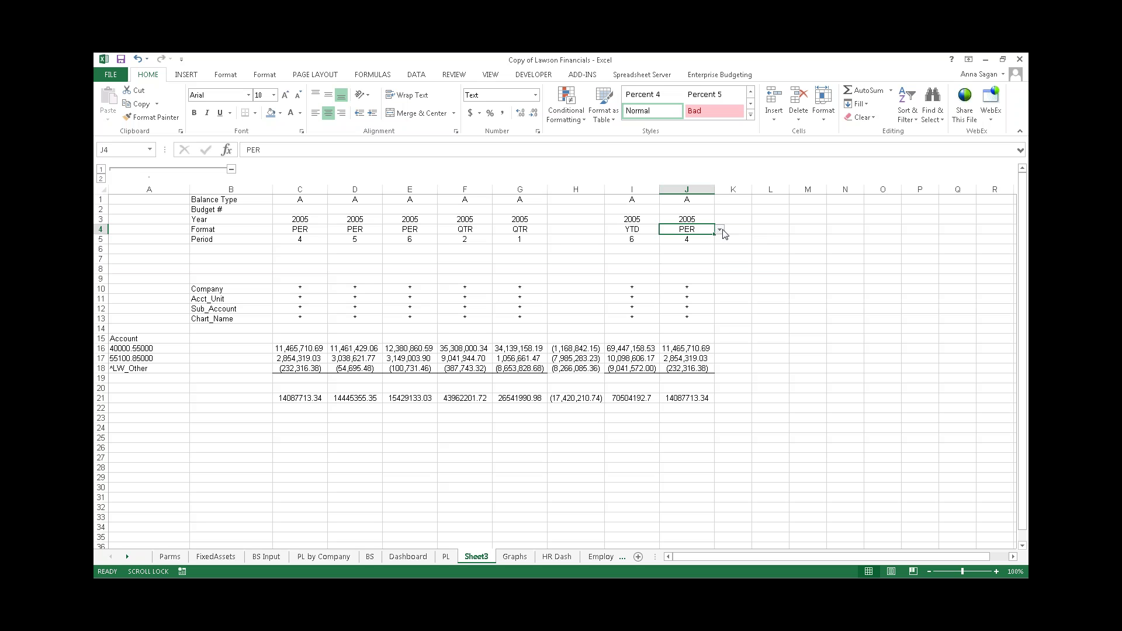
pyautogui.click(721, 230)
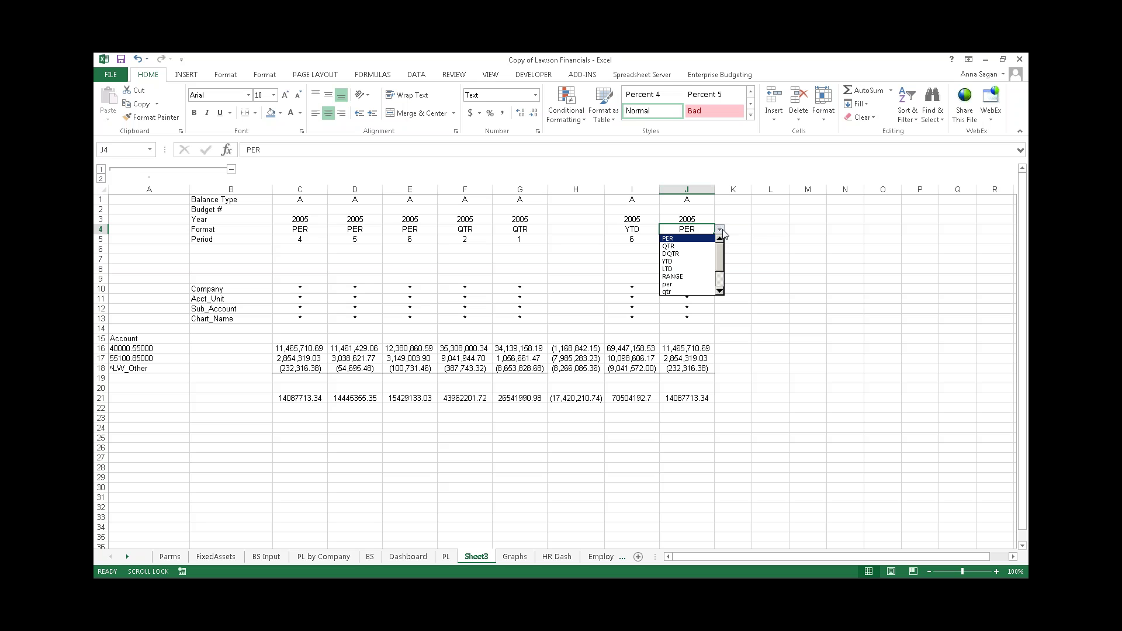
pyautogui.click(679, 262)
pyautogui.click(691, 238)
pyautogui.write('6')
pyautogui.press('Return')
pyautogui.click(688, 200)
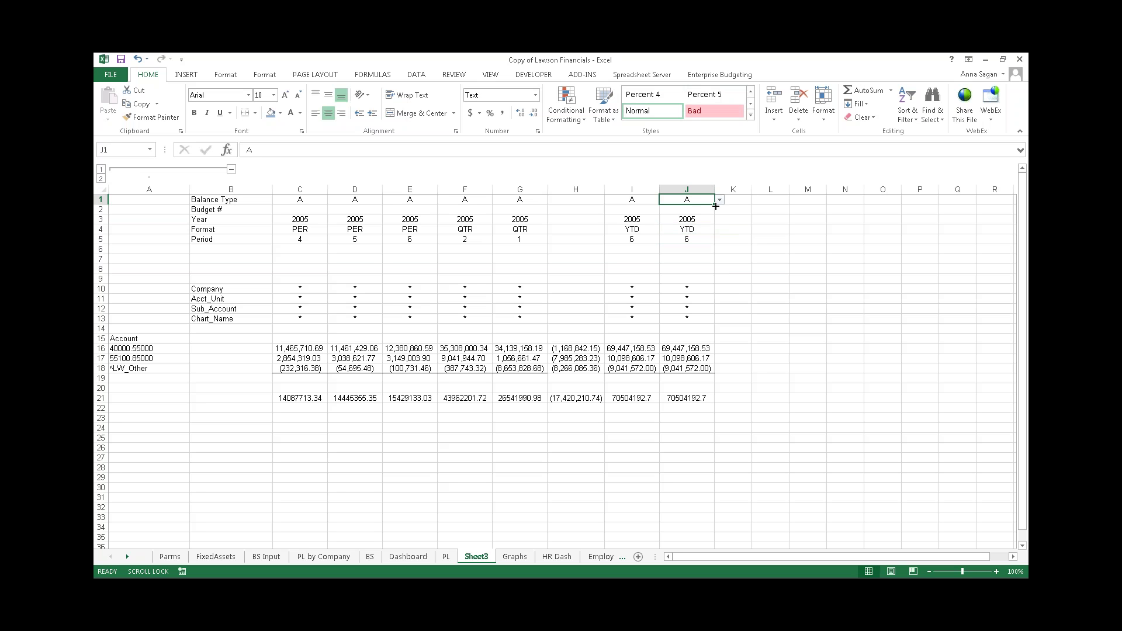
pyautogui.click(719, 200)
pyautogui.click(695, 217)
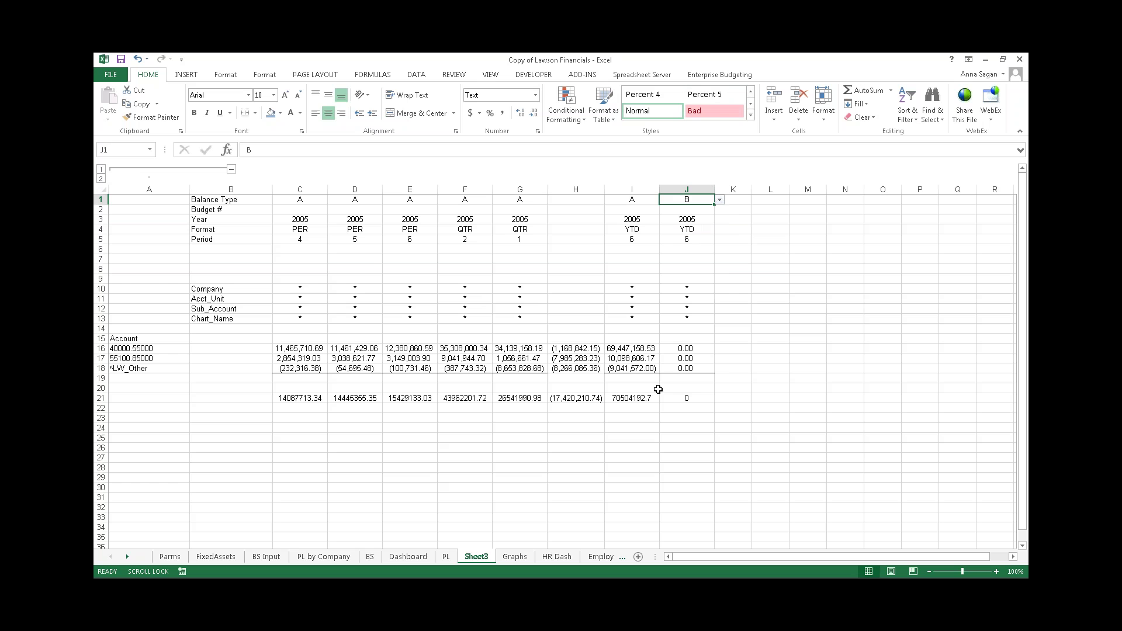
pyautogui.moveTo(309, 349); pyautogui.dragTo(407, 370)
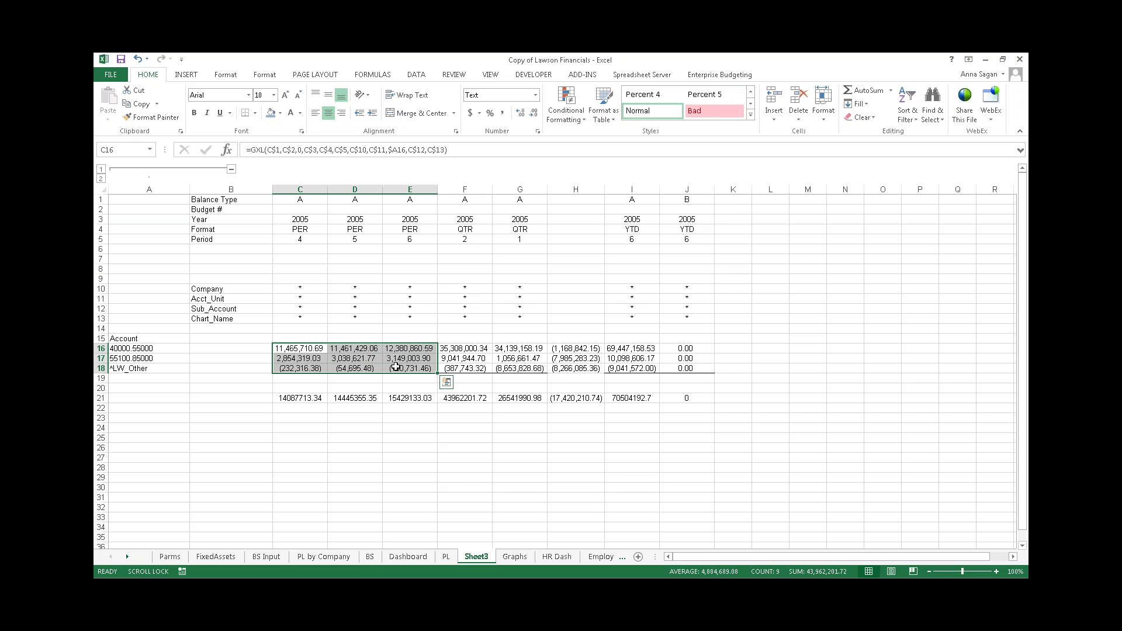
# - Insert a clustered column chart of C16:E18 with a data-label chart style, placed right of the report
pyautogui.click(654, 75)
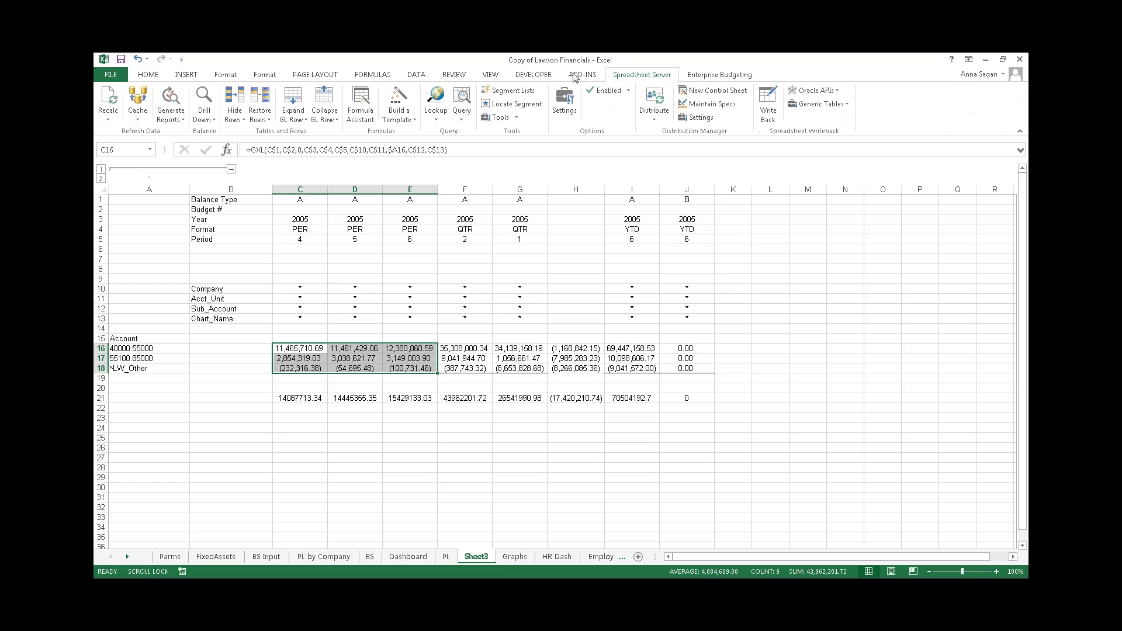
pyautogui.click(186, 75)
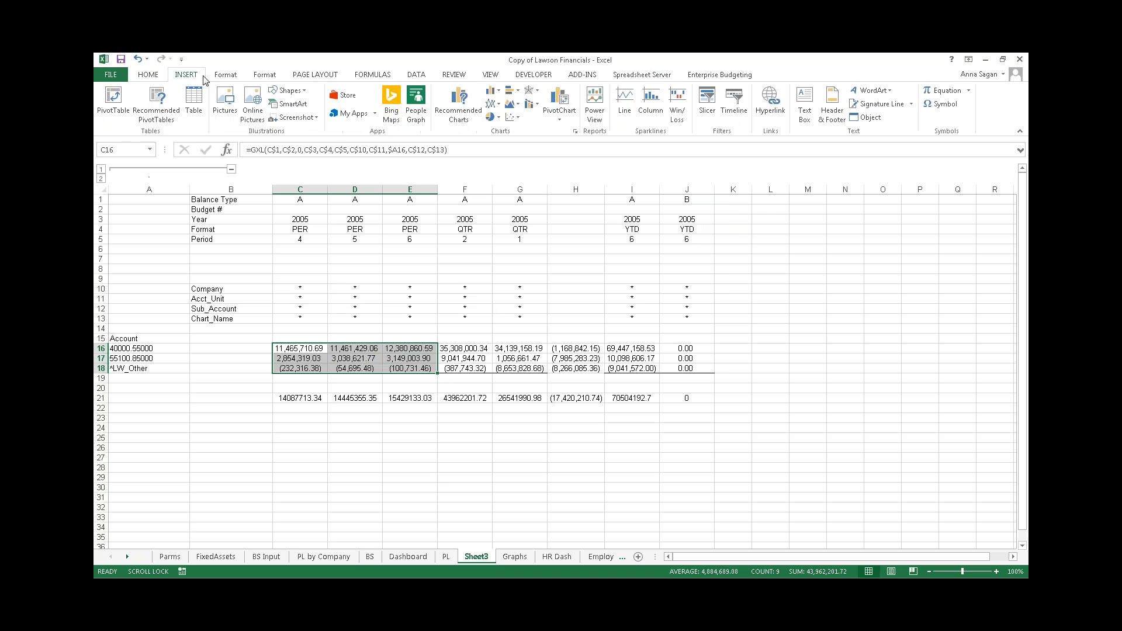
pyautogui.click(493, 91)
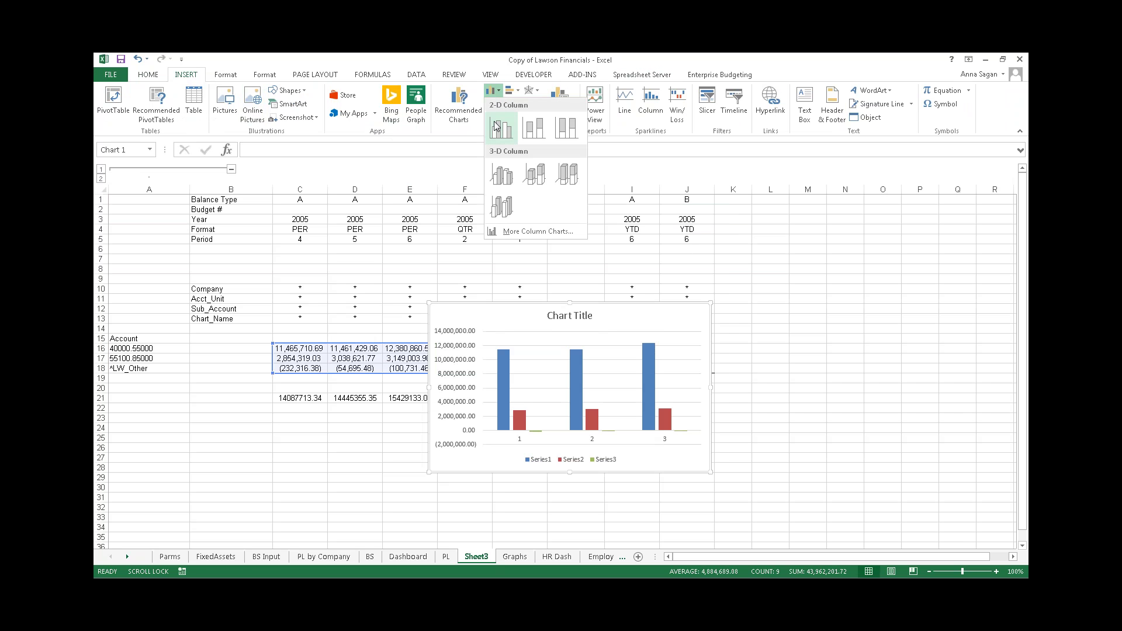
pyautogui.click(494, 127)
pyautogui.click(372, 103)
pyautogui.moveTo(553, 307); pyautogui.dragTo(848, 346)
pyautogui.click(509, 455)
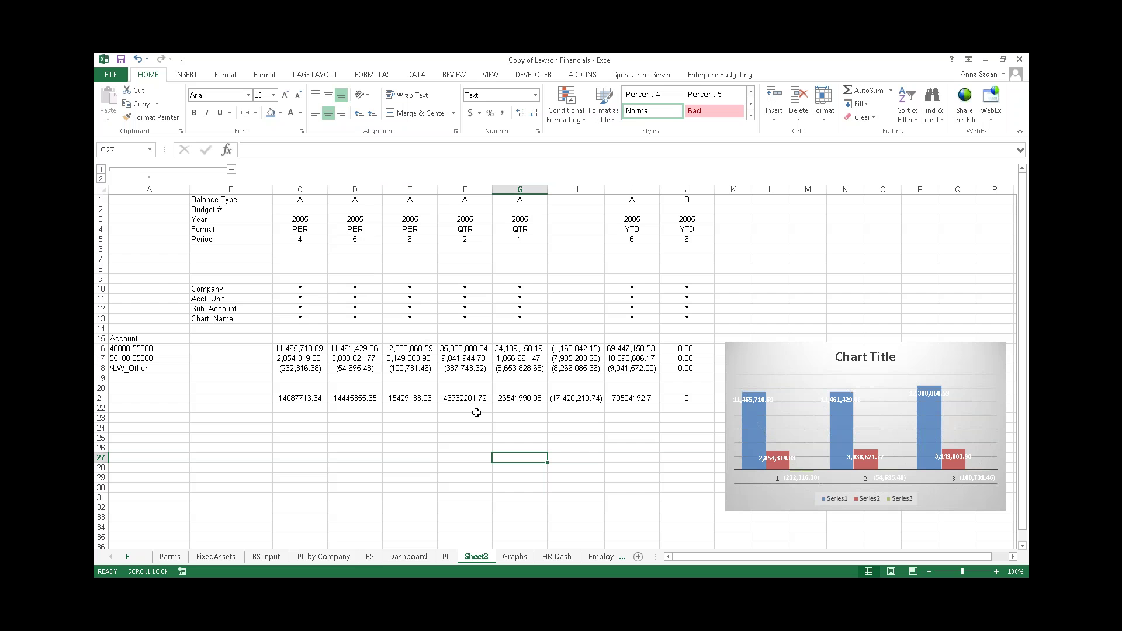
# - Inspect E16's GXL formula and A16's account range, then show the Spreadsheet Server commands
pyautogui.click(476, 413)
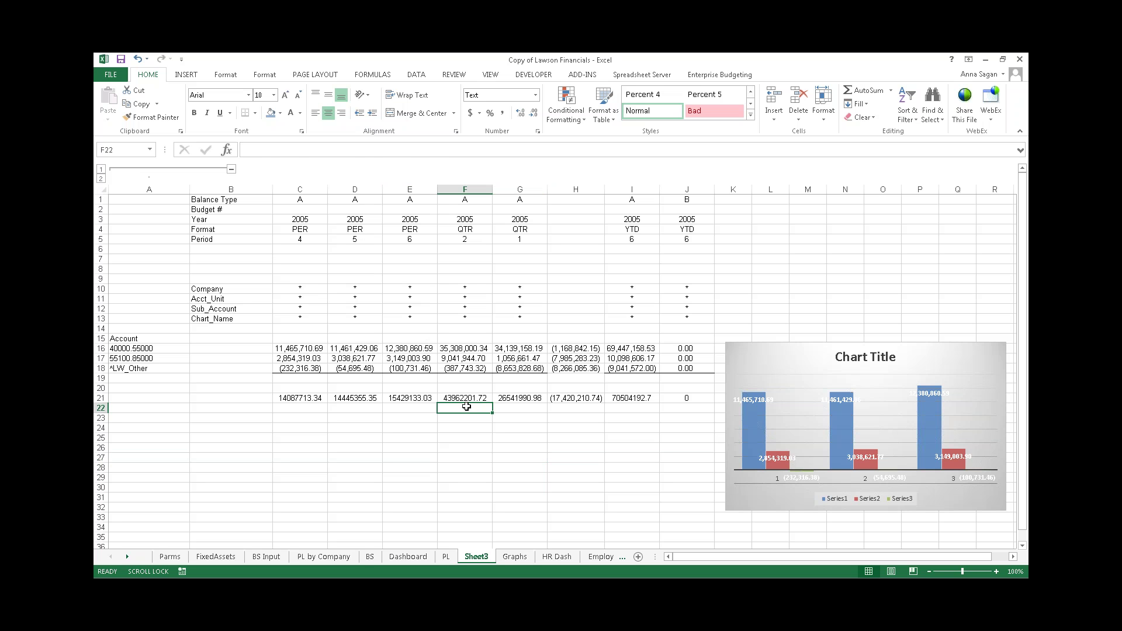
pyautogui.click(409, 350)
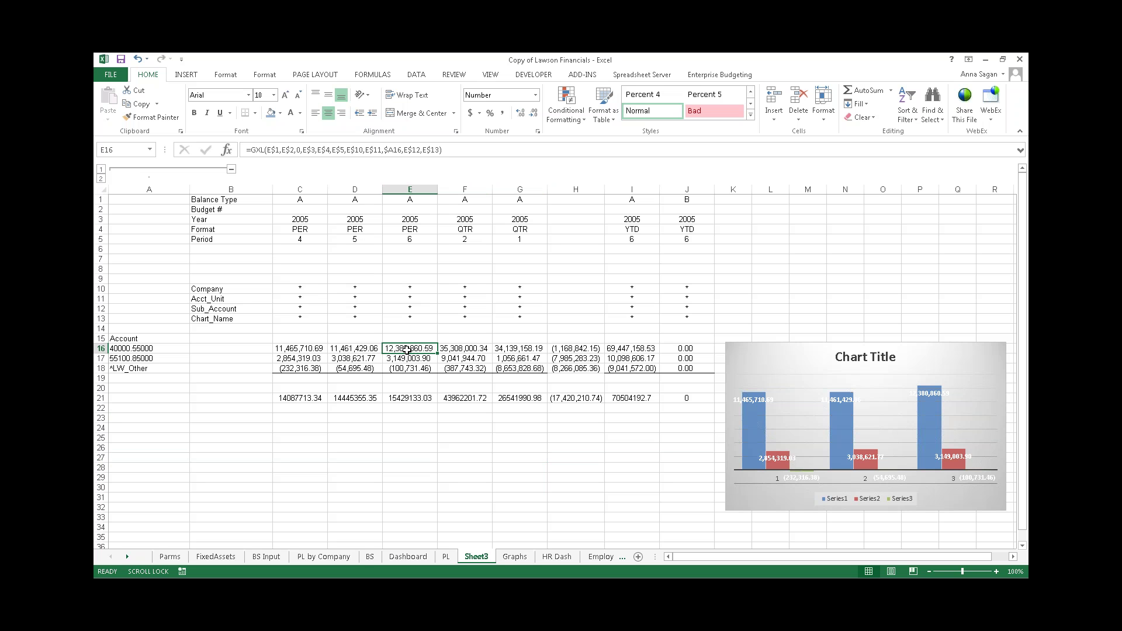
pyautogui.click(138, 351)
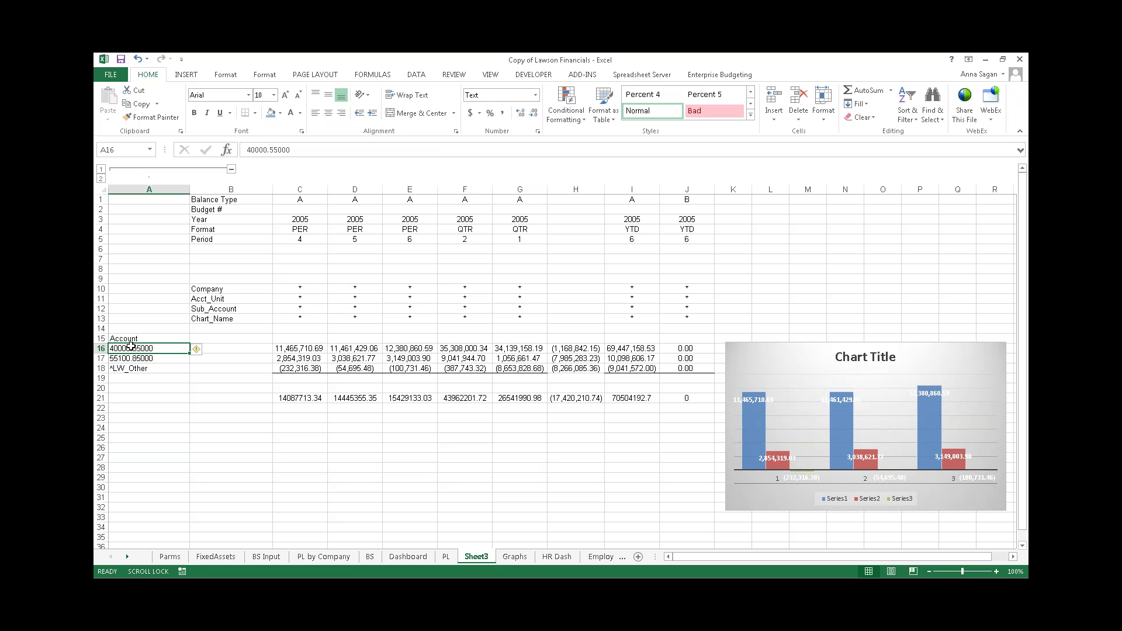
pyautogui.click(230, 347)
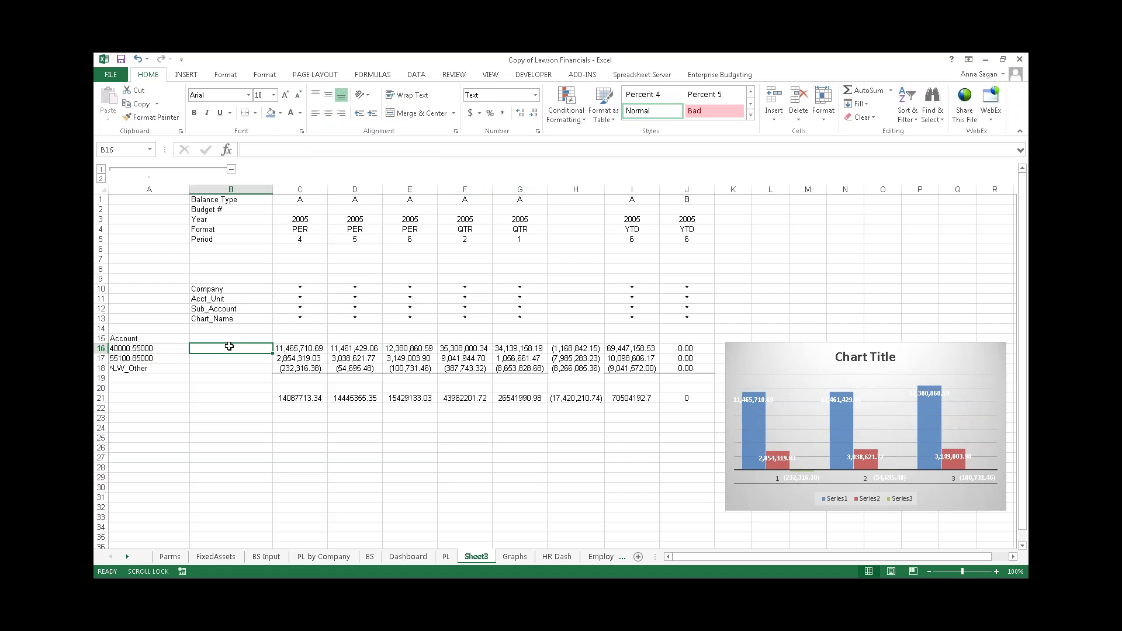
pyautogui.click(411, 348)
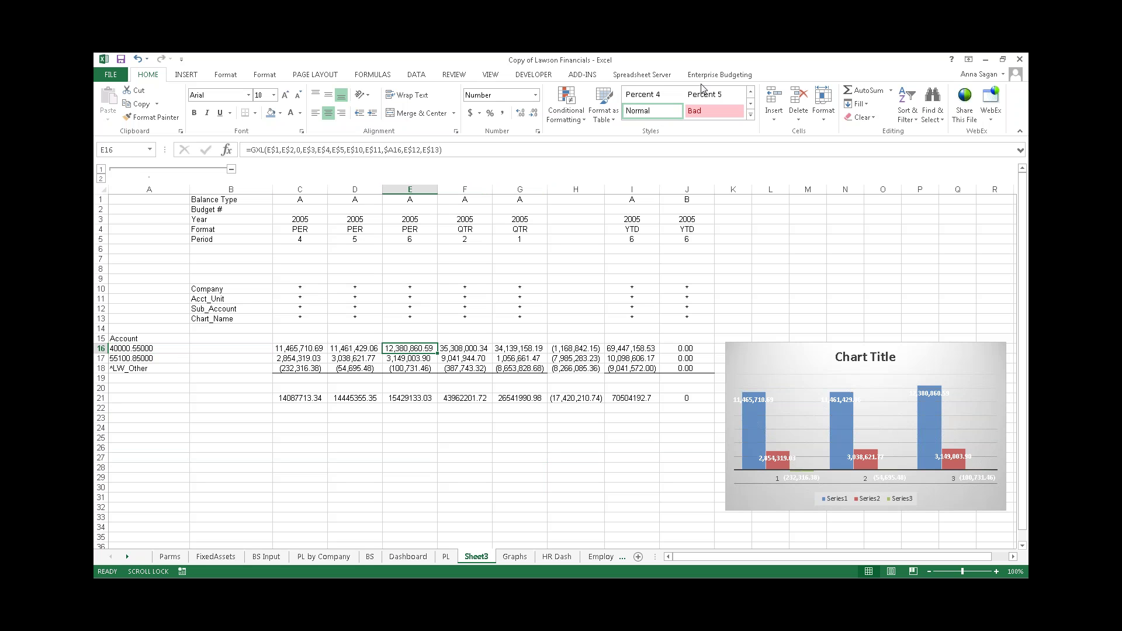
pyautogui.click(650, 77)
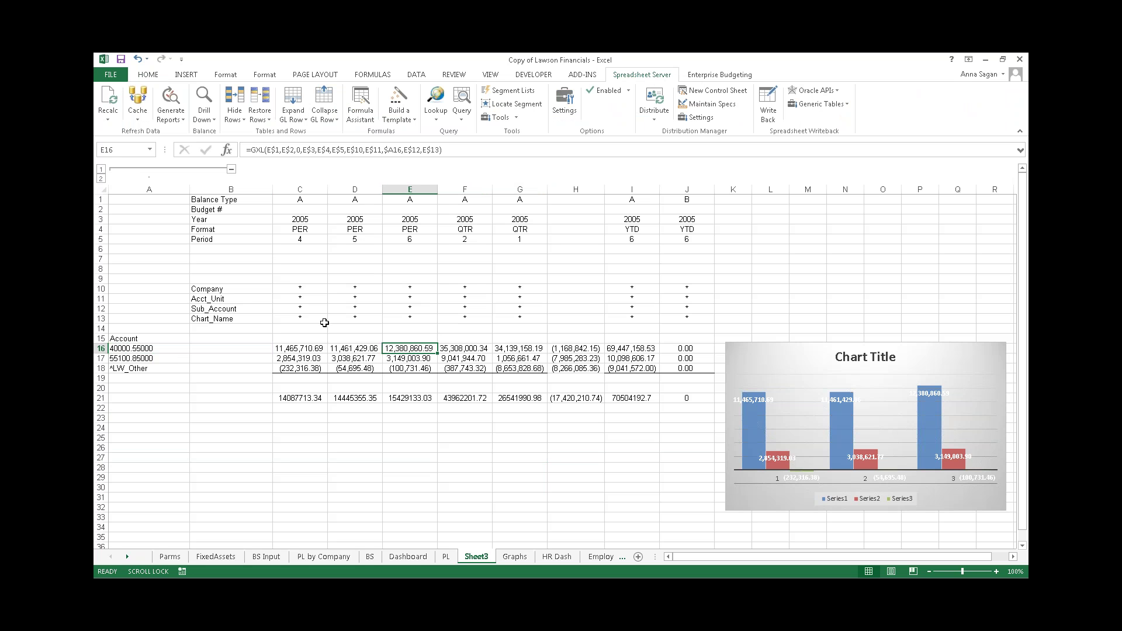
# - Expand the 40000:55000 range into individual GL rows and widen column B for descriptions
pyautogui.click(292, 96)
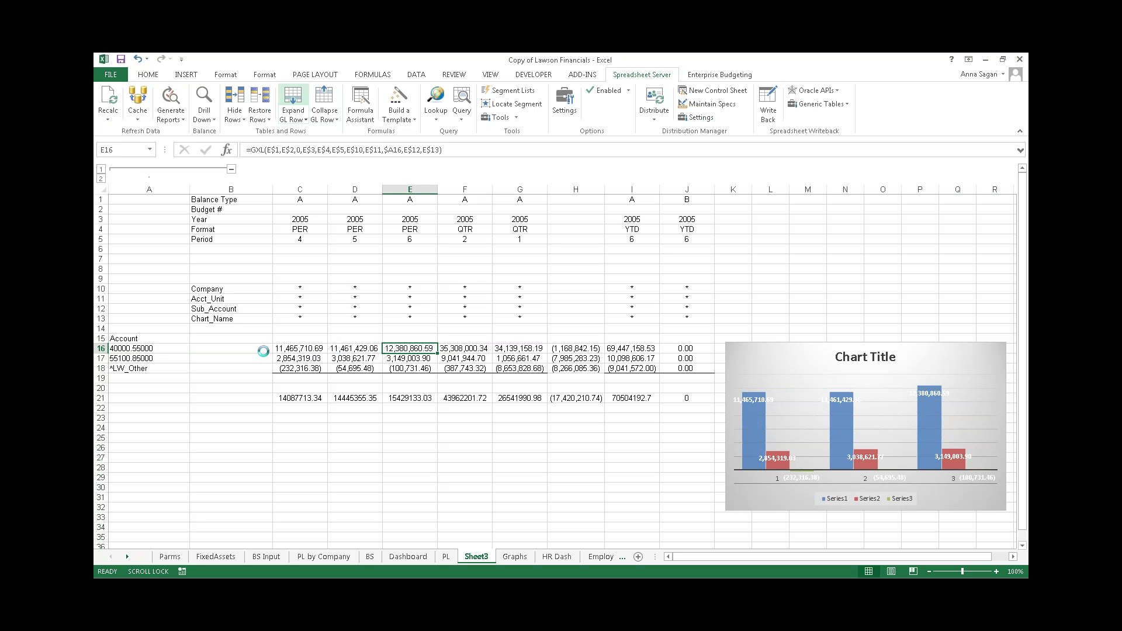
pyautogui.scroll(5, 270, 348)
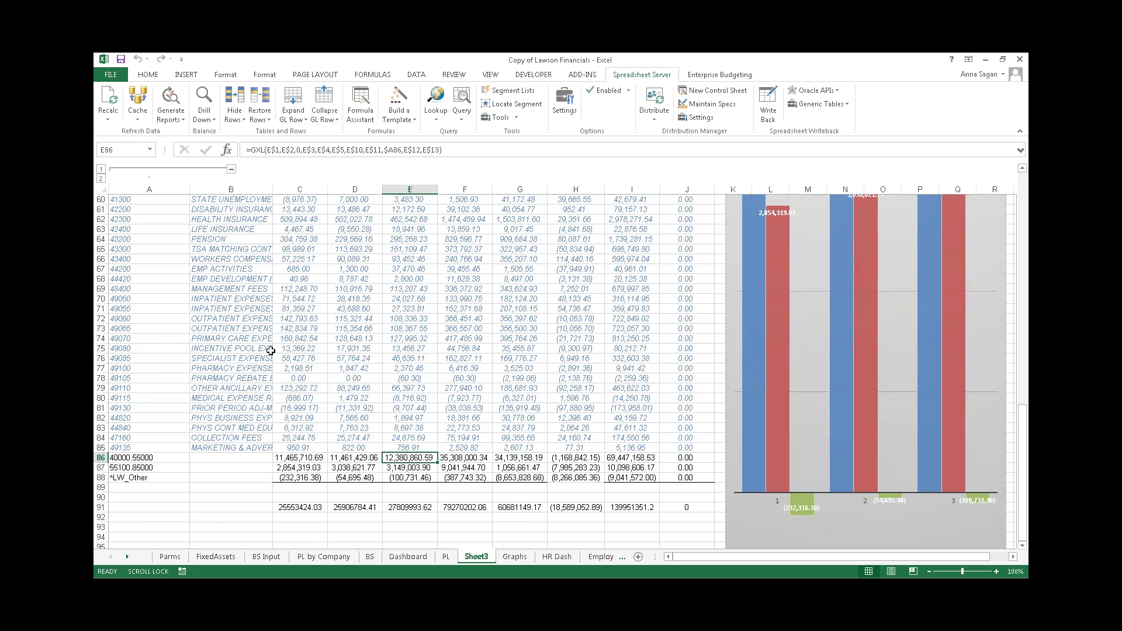
pyautogui.scroll(14, 270, 349)
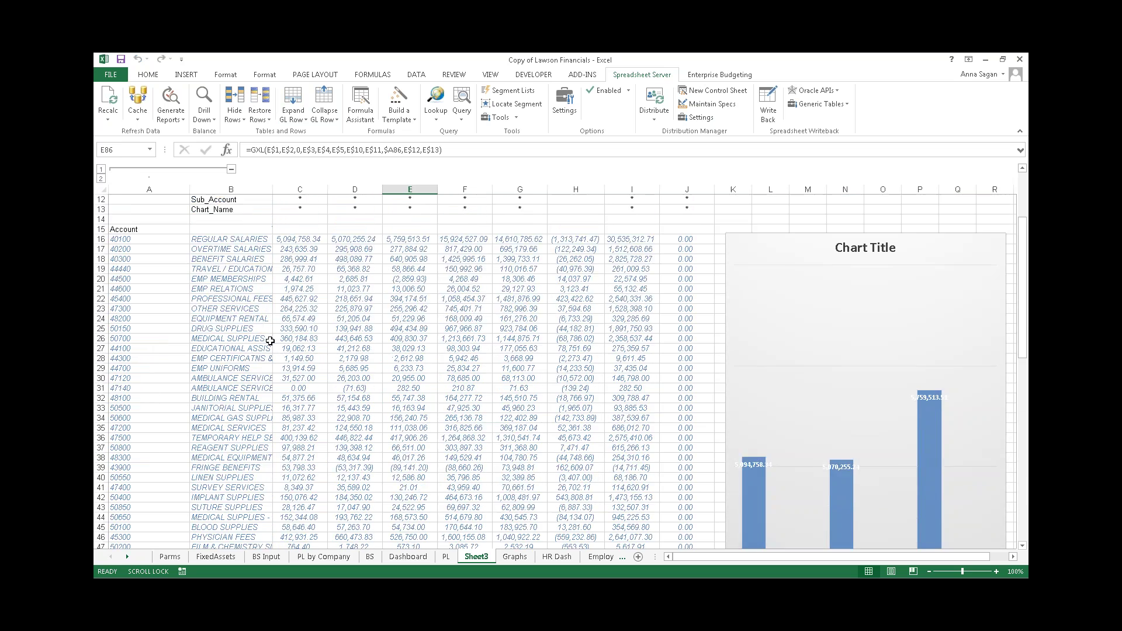
pyautogui.moveTo(273, 191); pyautogui.dragTo(330, 191)
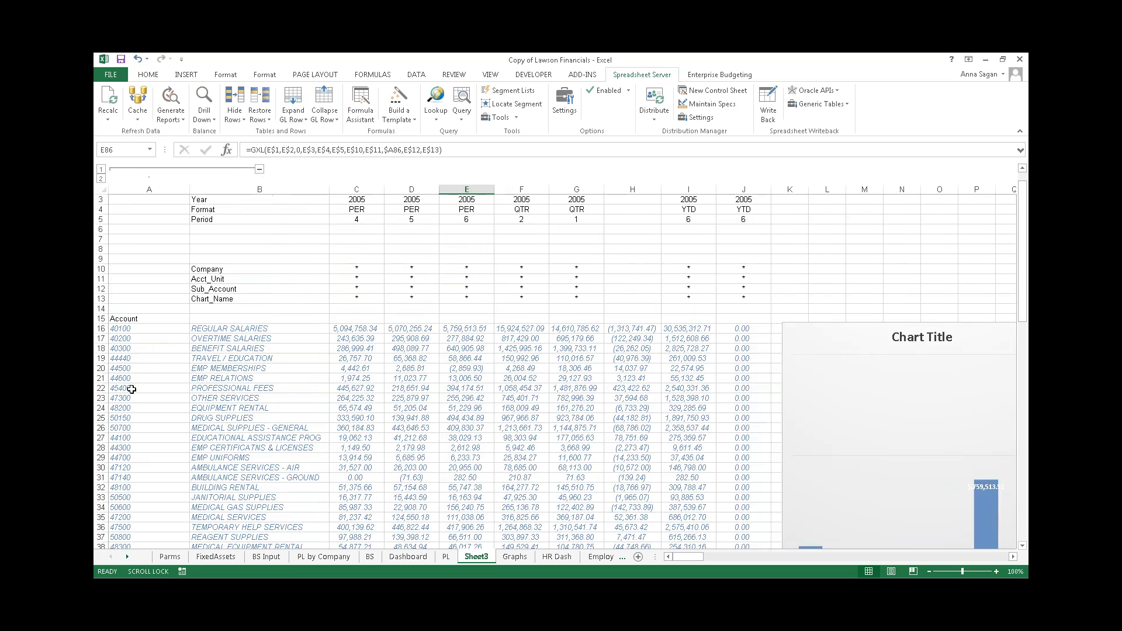
# - Browse the expanded rows down to E71, Inpatient Expenses-Other Facilities at 27,323.81
pyautogui.scroll(-2, 145, 448)
pyautogui.scroll(-3, 145, 447)
pyautogui.scroll(5, 145, 448)
pyautogui.click(485, 423)
pyautogui.scroll(-6, 480, 430)
pyautogui.scroll(-4, 478, 434)
pyautogui.click(529, 420)
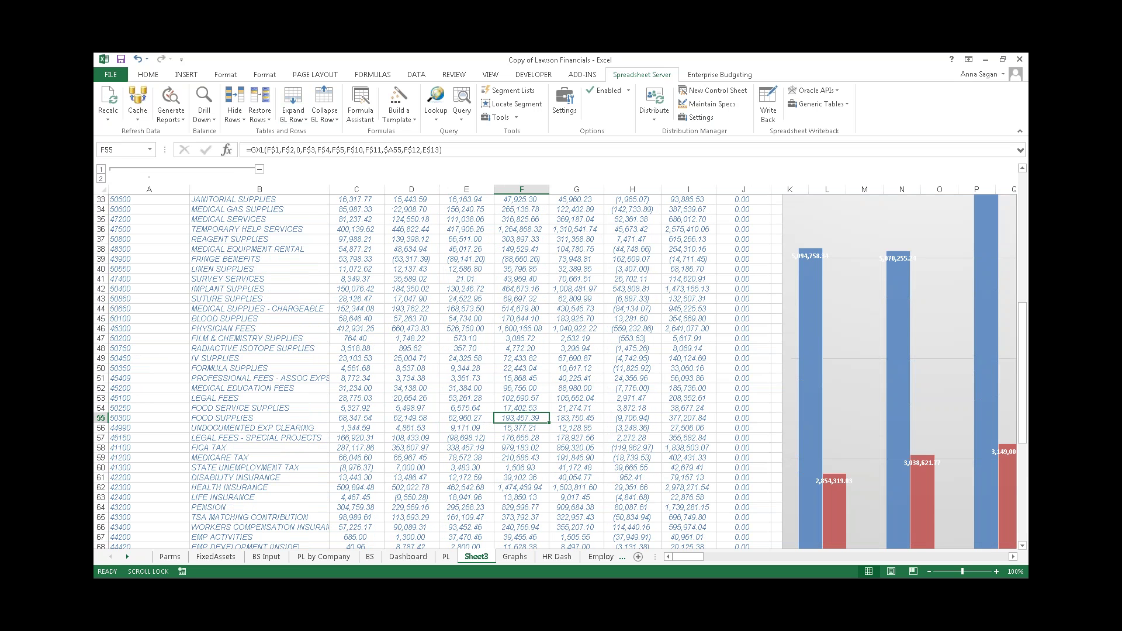
pyautogui.click(594, 387)
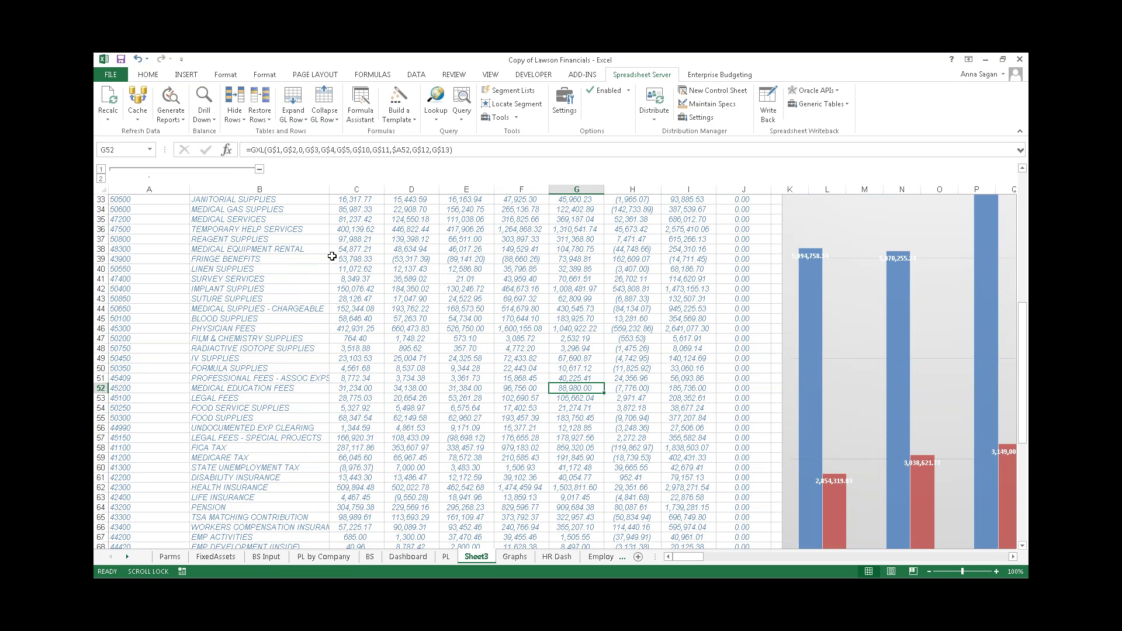
pyautogui.scroll(-7, 483, 397)
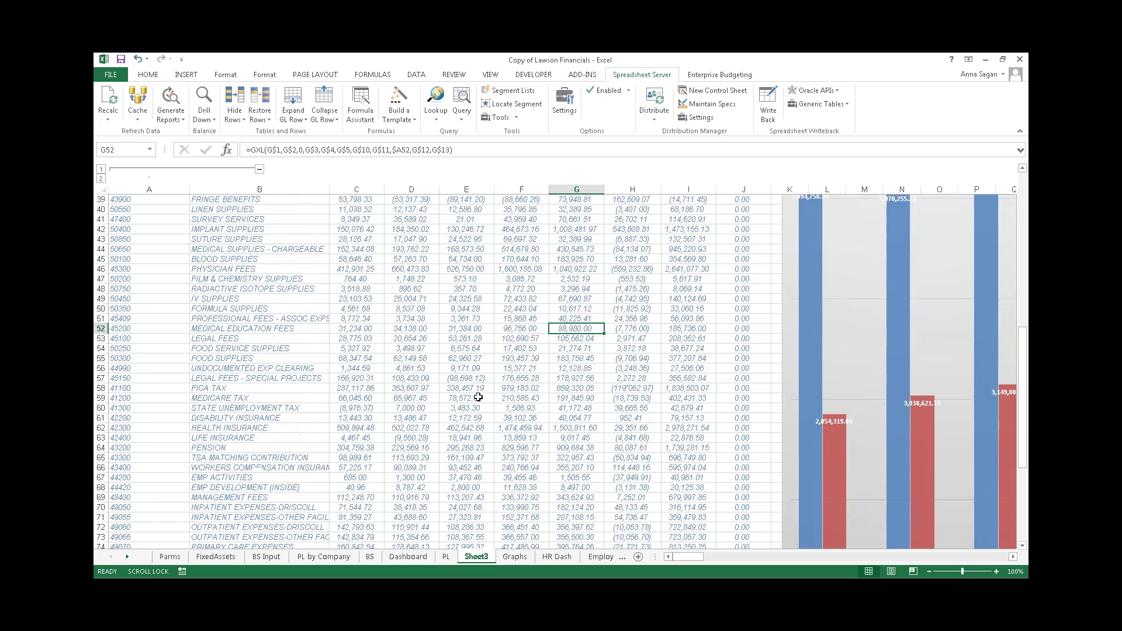
pyautogui.scroll(-2, 472, 400)
pyautogui.click(464, 298)
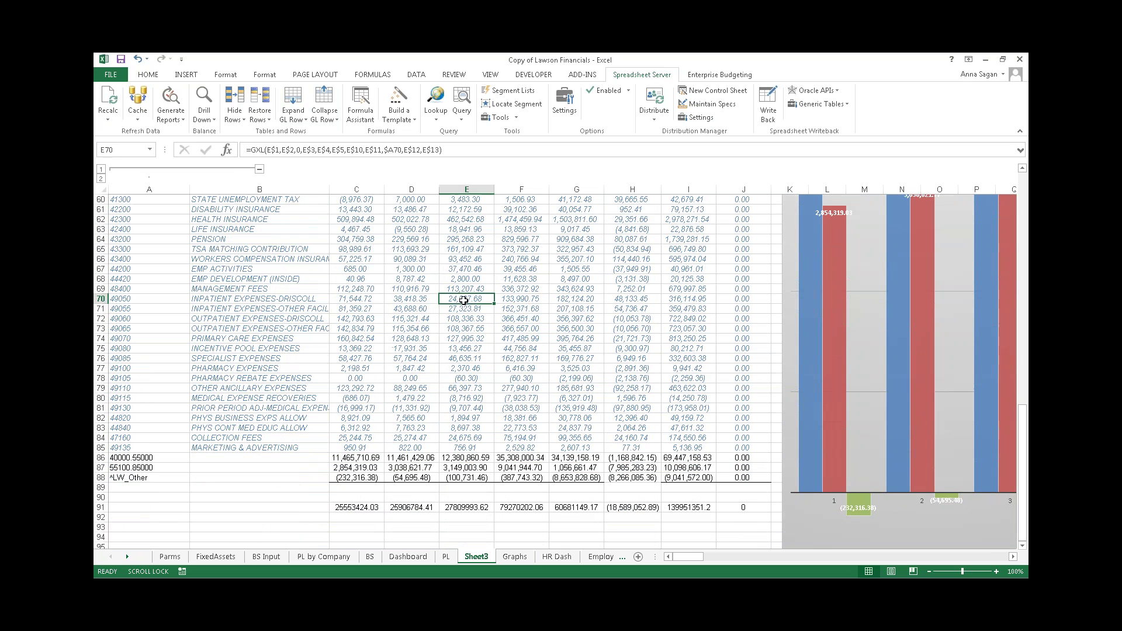
pyautogui.click(461, 319)
pyautogui.click(465, 309)
pyautogui.click(204, 100)
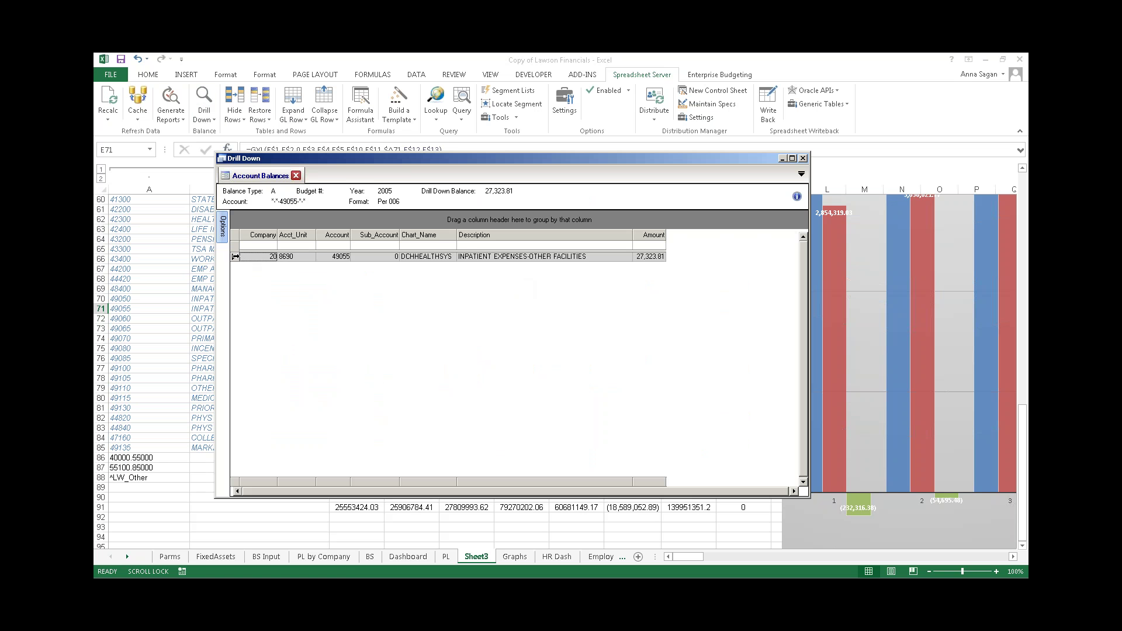
pyautogui.click(248, 257)
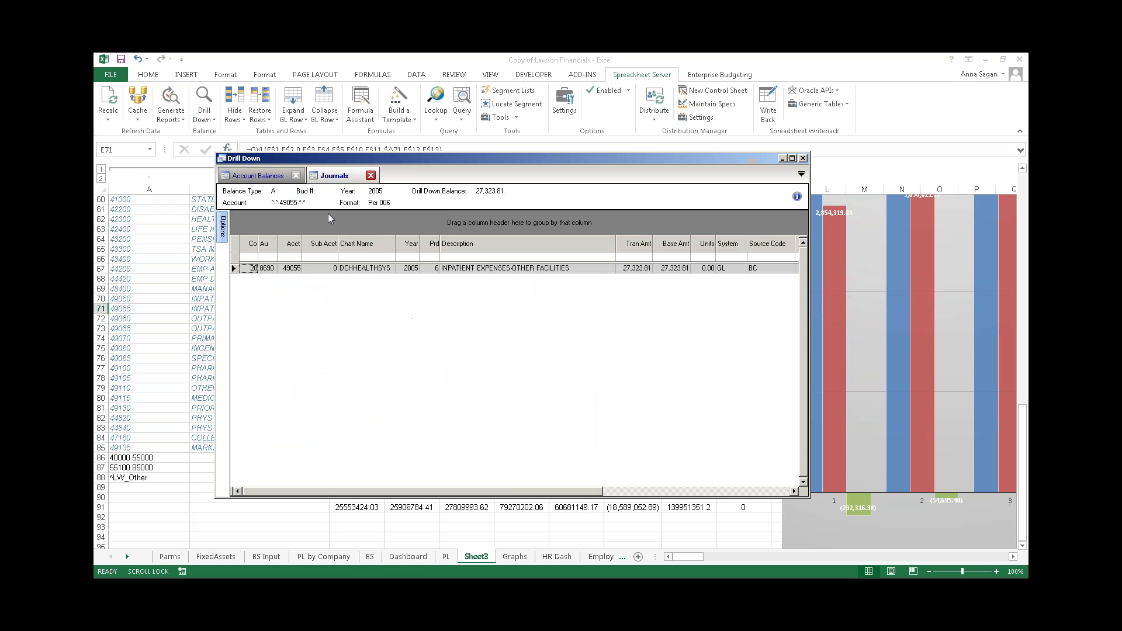
pyautogui.click(803, 158)
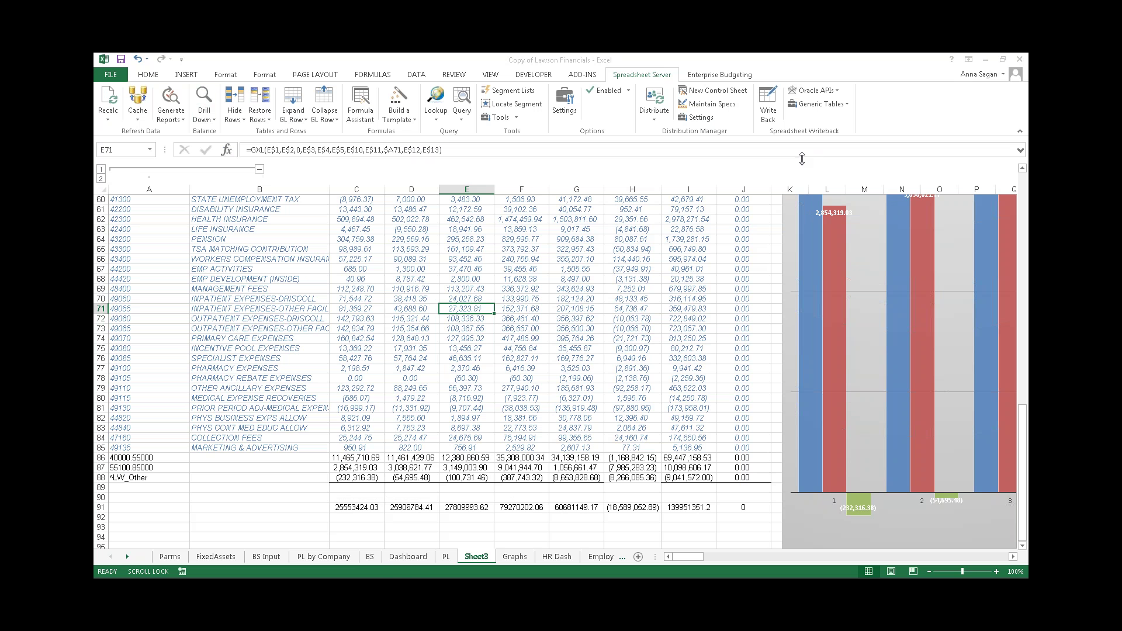
# - Collapse the expanded GL account rows and dismiss the Spreadsheet Server message
pyautogui.click(480, 278)
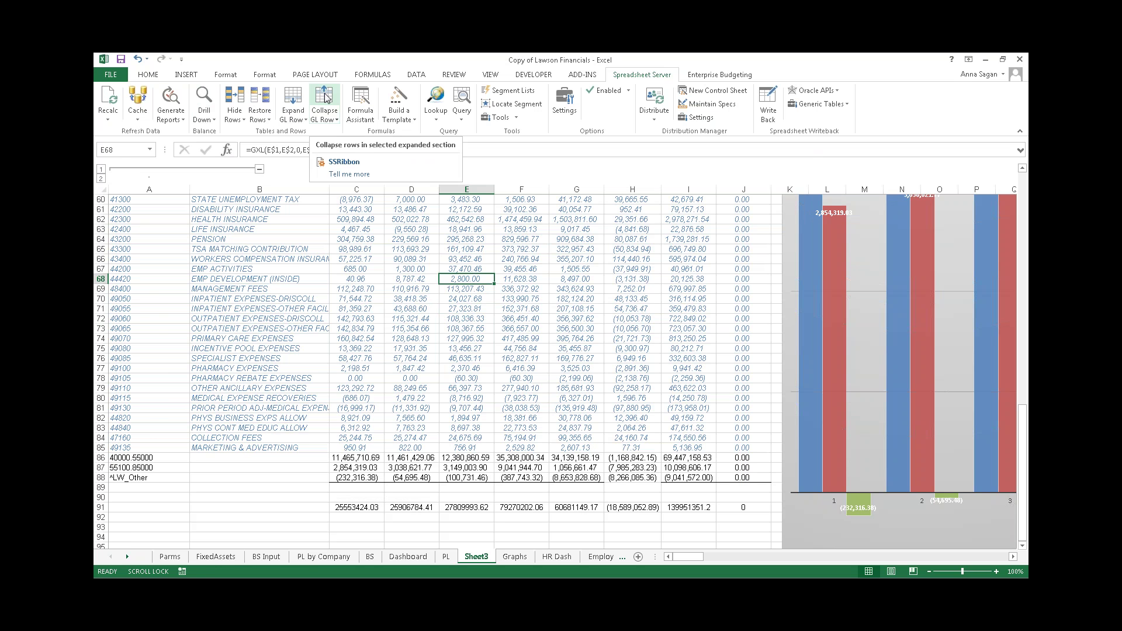
pyautogui.click(325, 98)
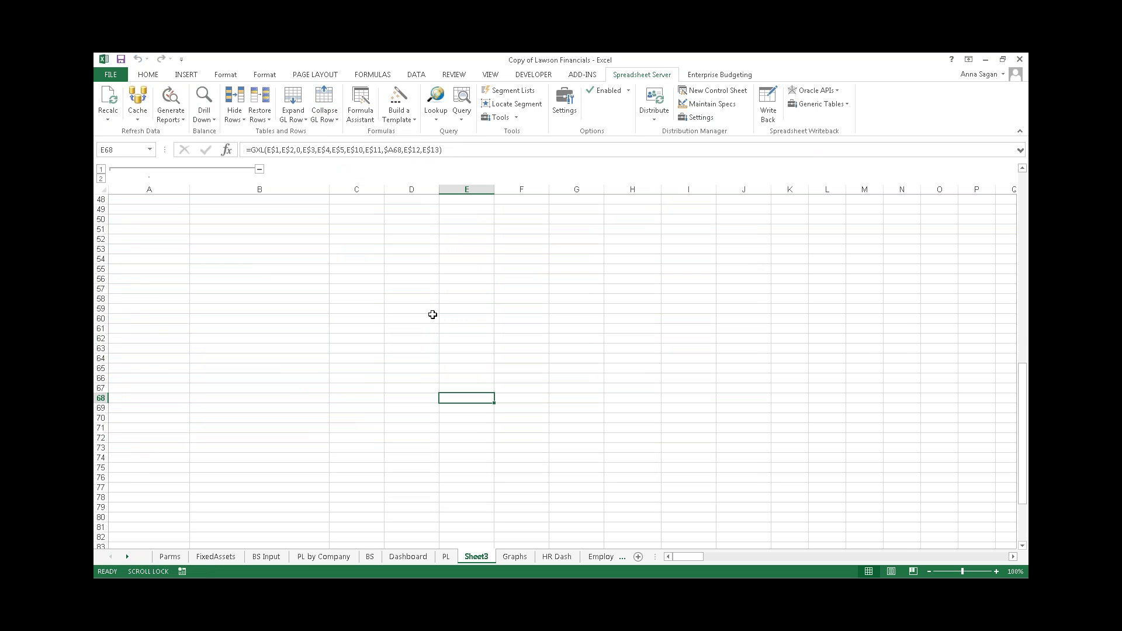
pyautogui.moveTo(1022, 366); pyautogui.dragTo(1028, 175)
pyautogui.click(560, 349)
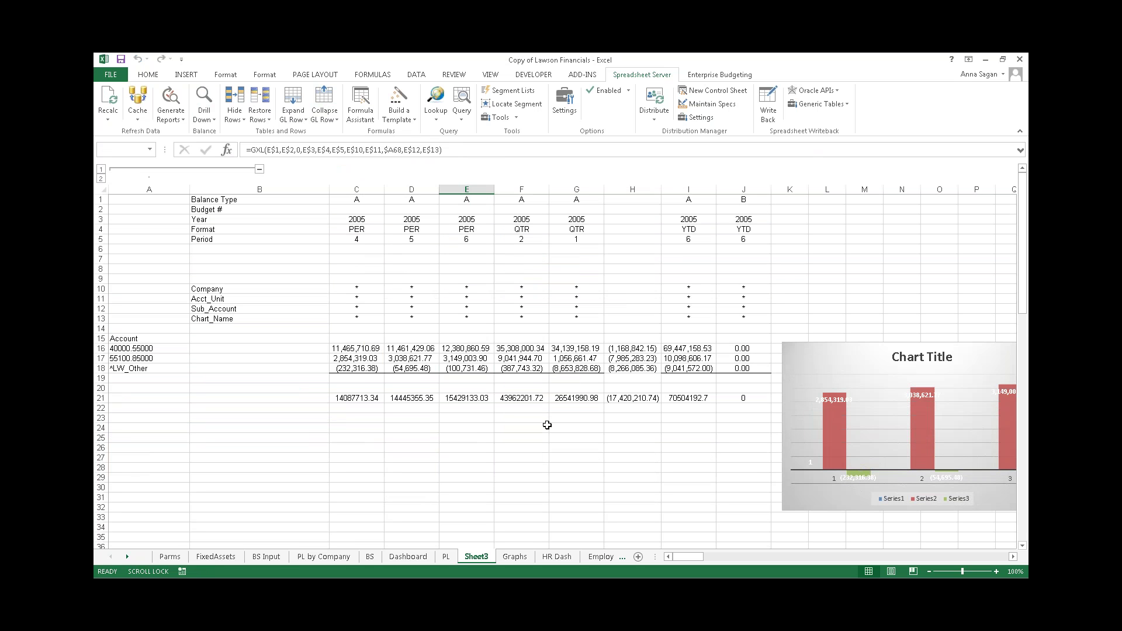
pyautogui.click(548, 427)
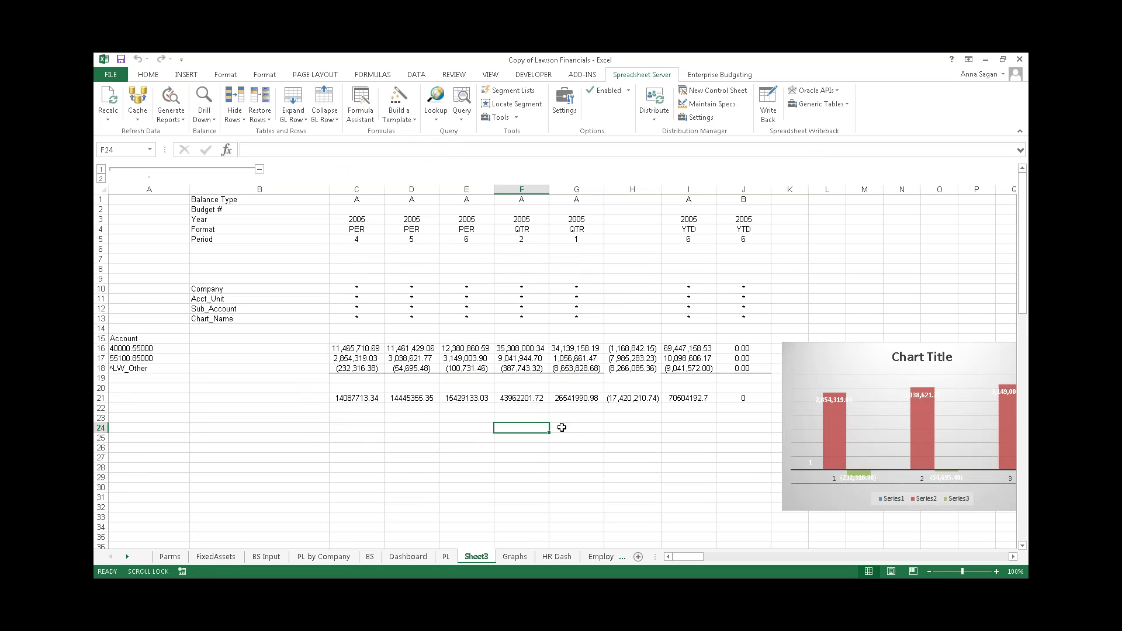
# - Group rows 1–13, collapse them and column A, and narrow column B
pyautogui.moveTo(102, 318); pyautogui.dragTo(101, 199)
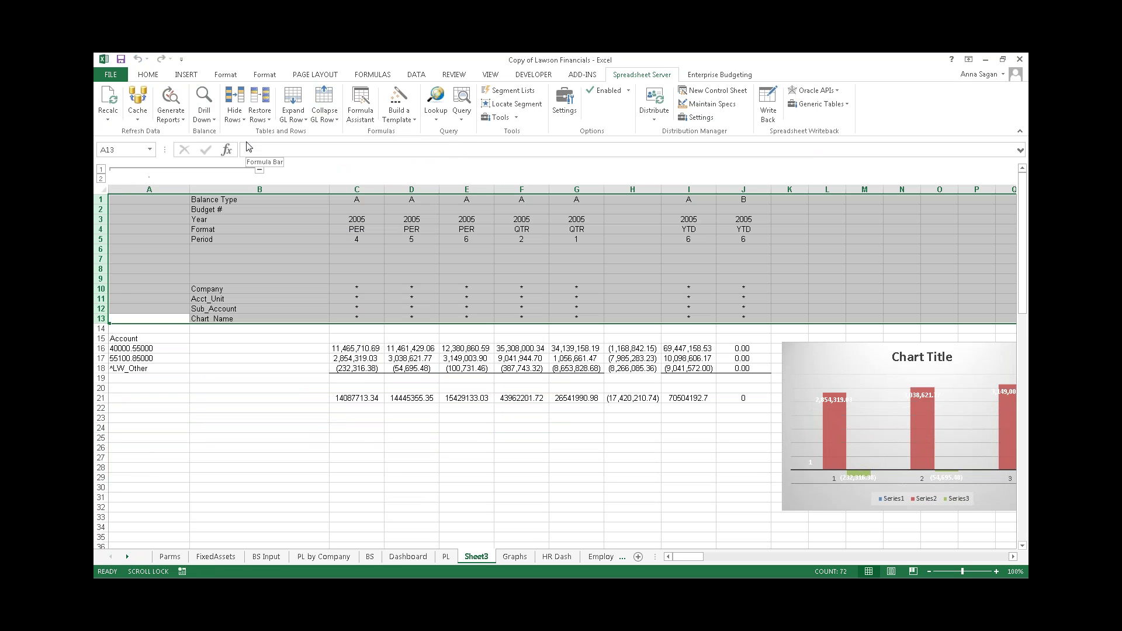
pyautogui.click(419, 77)
pyautogui.click(731, 101)
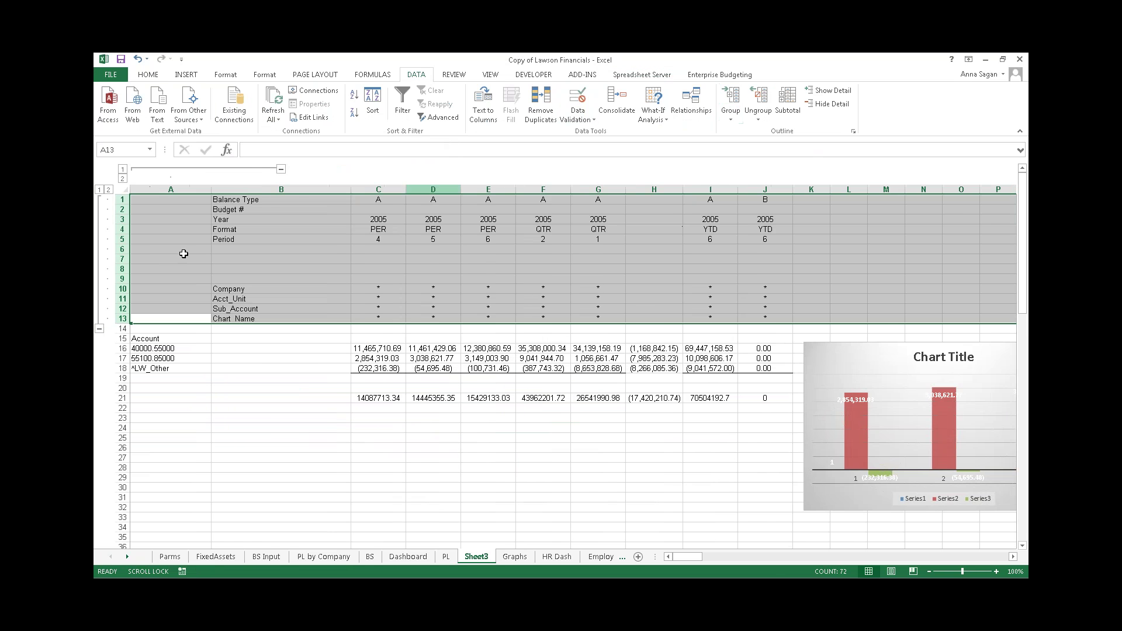
pyautogui.click(280, 169)
pyautogui.click(100, 328)
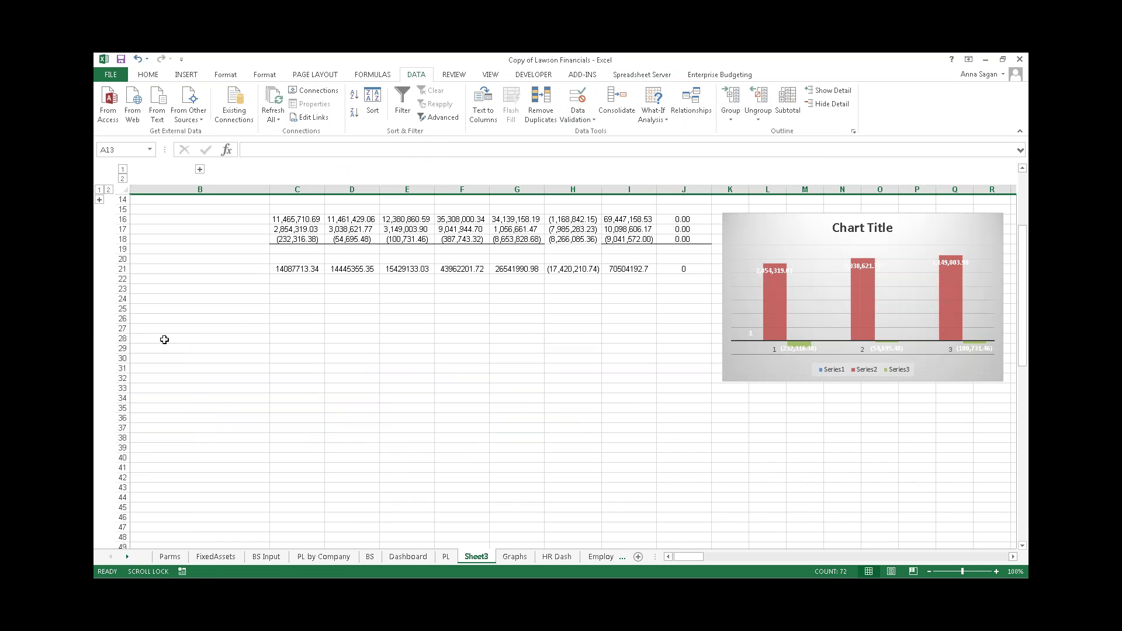
pyautogui.moveTo(270, 192); pyautogui.dragTo(167, 193)
pyautogui.click(244, 362)
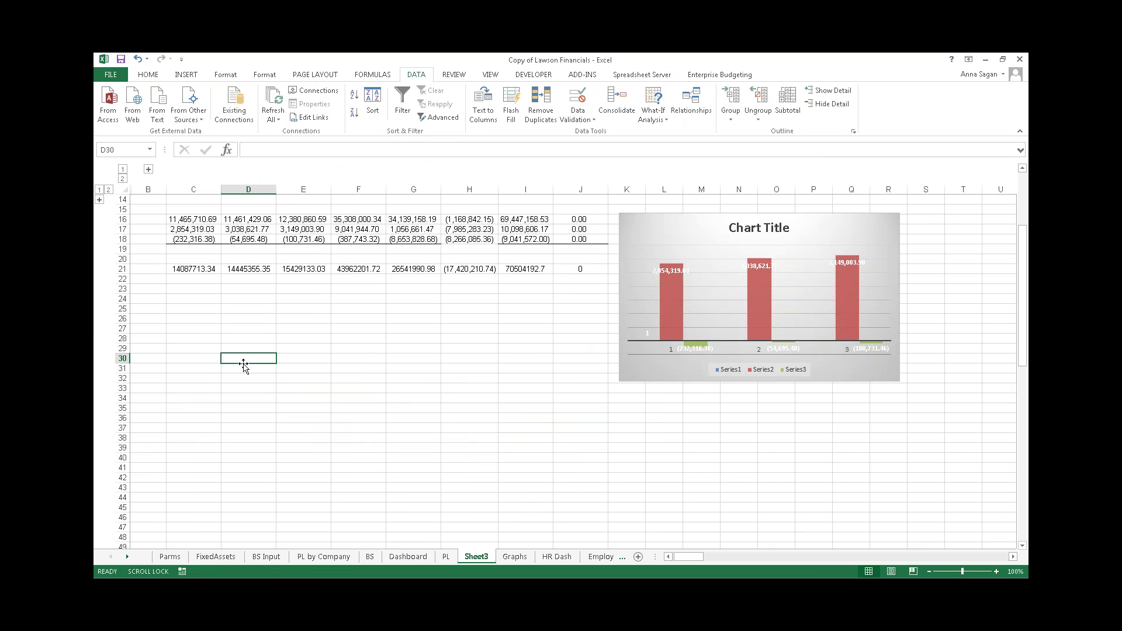
# - On BS Input, start a Spreadsheet Server template at cell B5
pyautogui.click(267, 557)
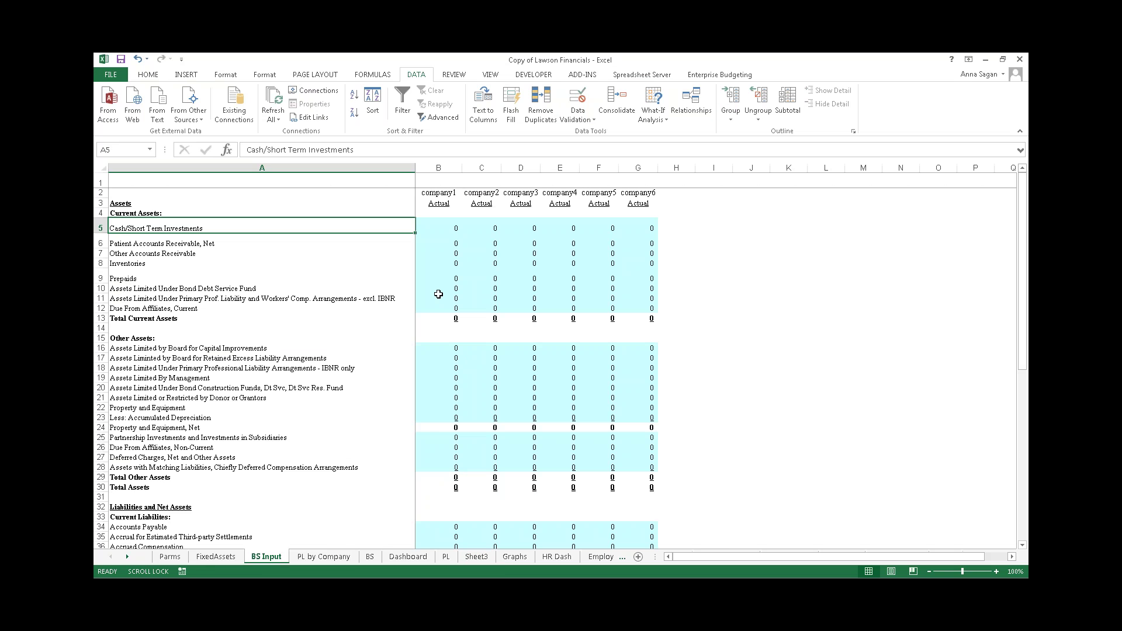
pyautogui.click(440, 226)
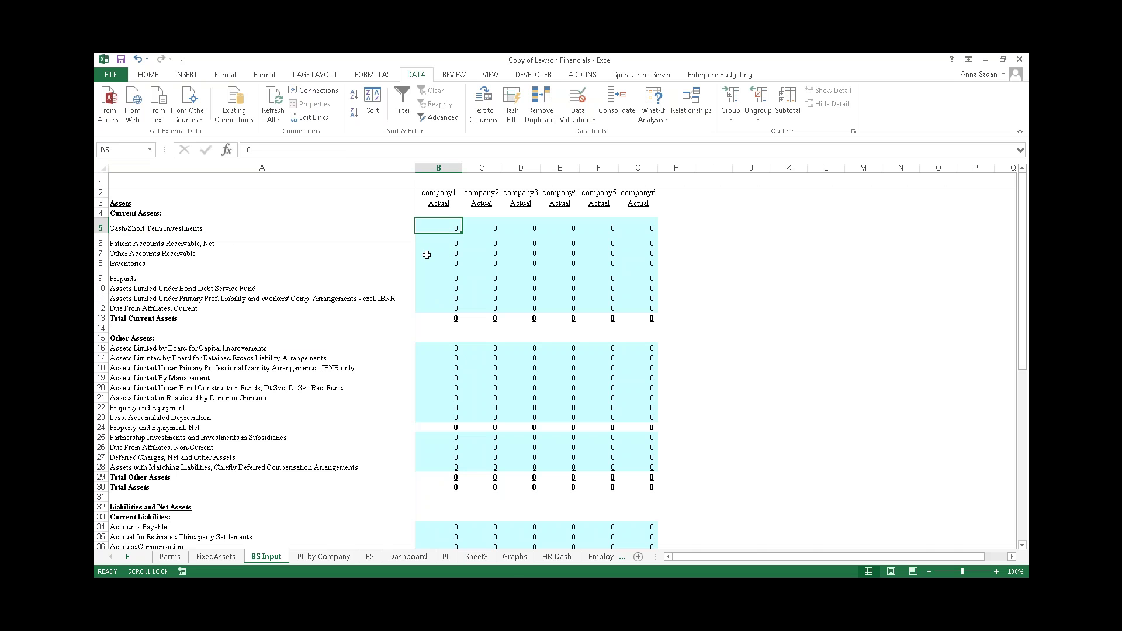
pyautogui.click(454, 256)
pyautogui.click(453, 230)
pyautogui.click(643, 74)
pyautogui.click(404, 125)
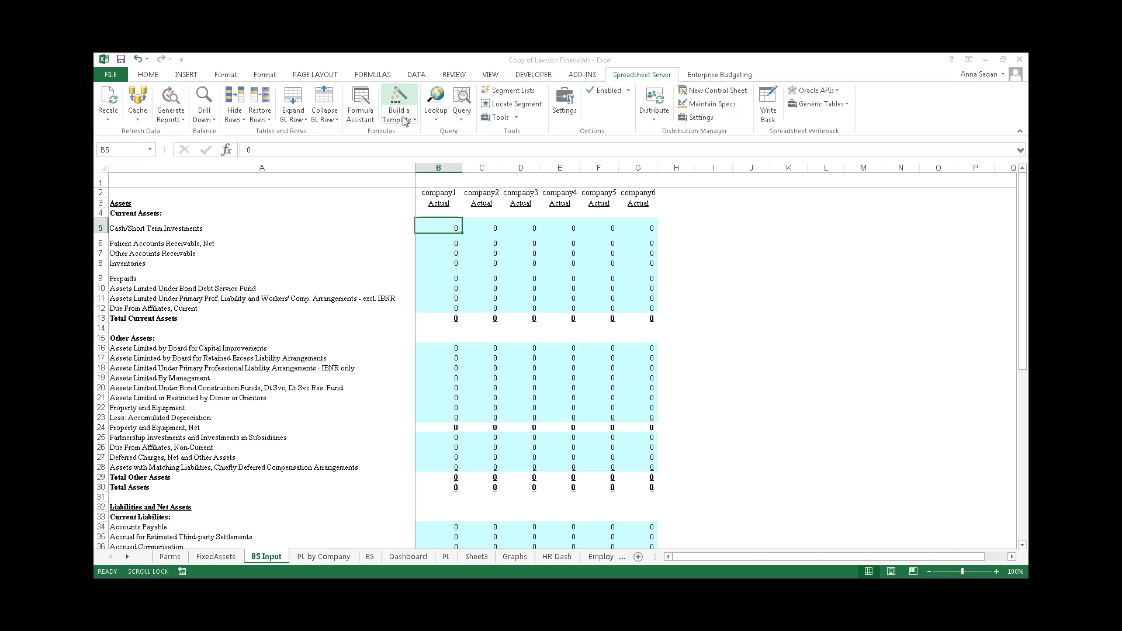
pyautogui.moveTo(466, 102); pyautogui.dragTo(609, 96)
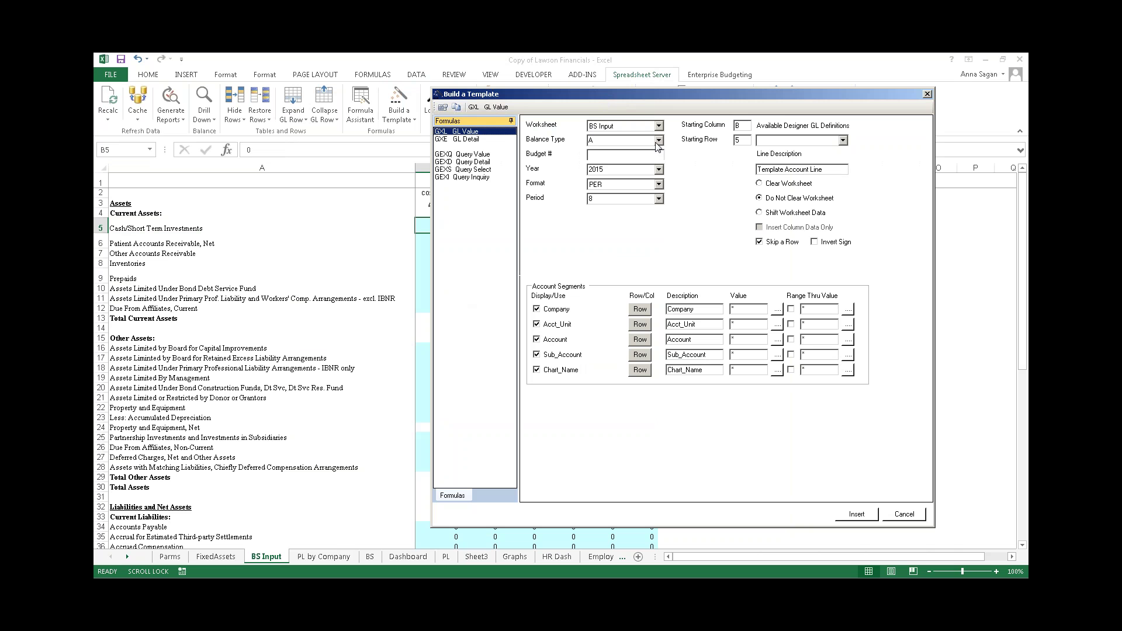
# - Set the template to Year 2005, Format LTD, Period 4
pyautogui.click(659, 169)
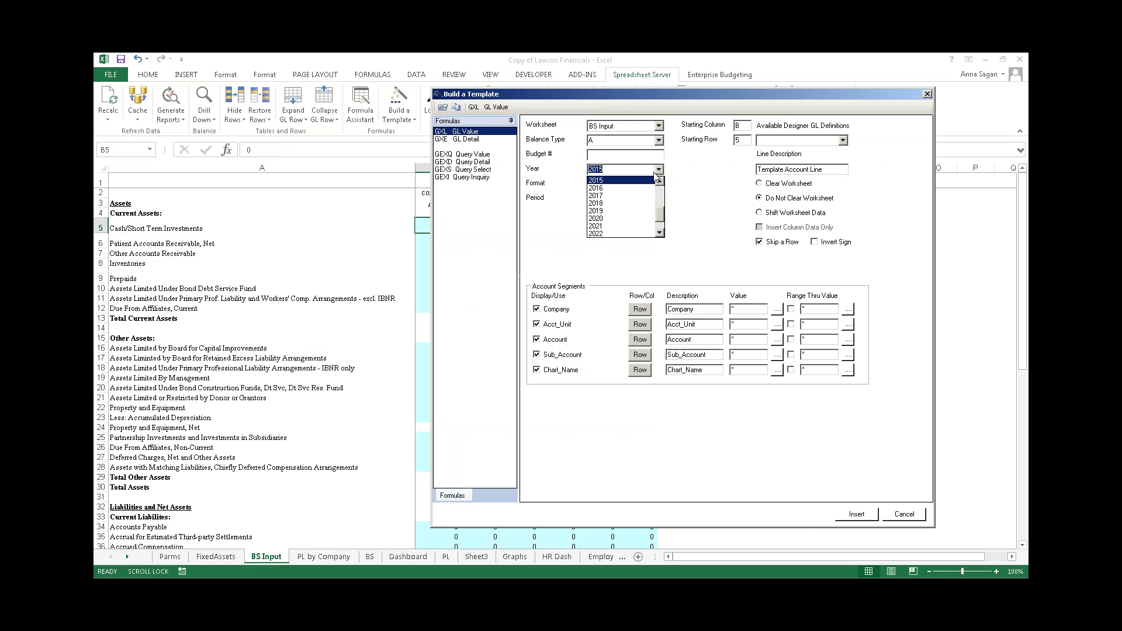
pyautogui.click(660, 181)
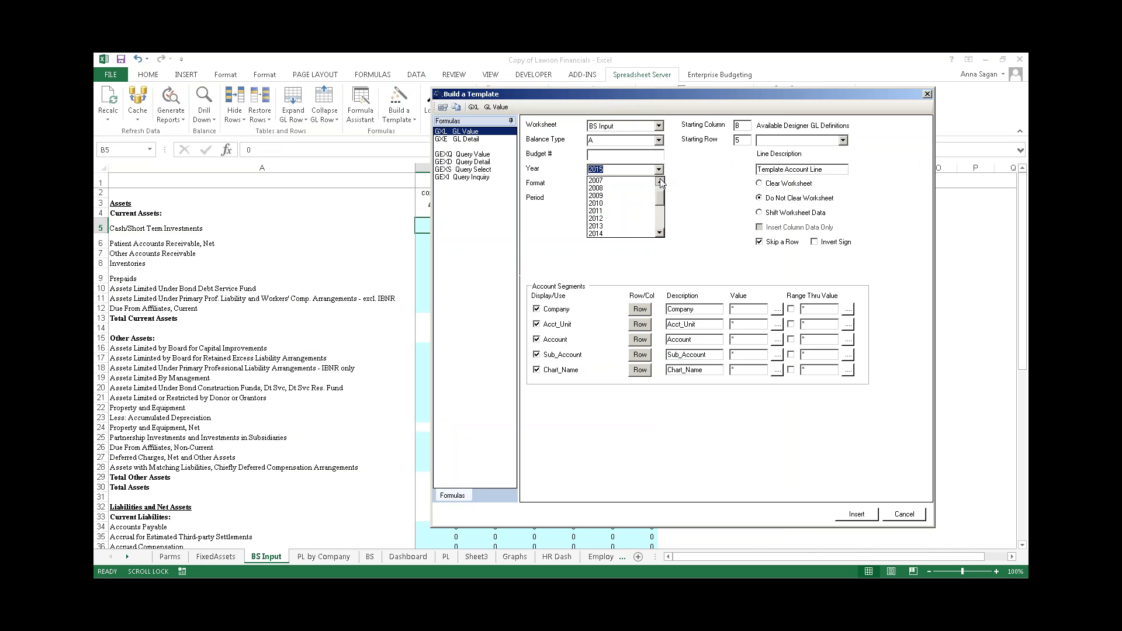
pyautogui.click(625, 181)
pyautogui.click(659, 184)
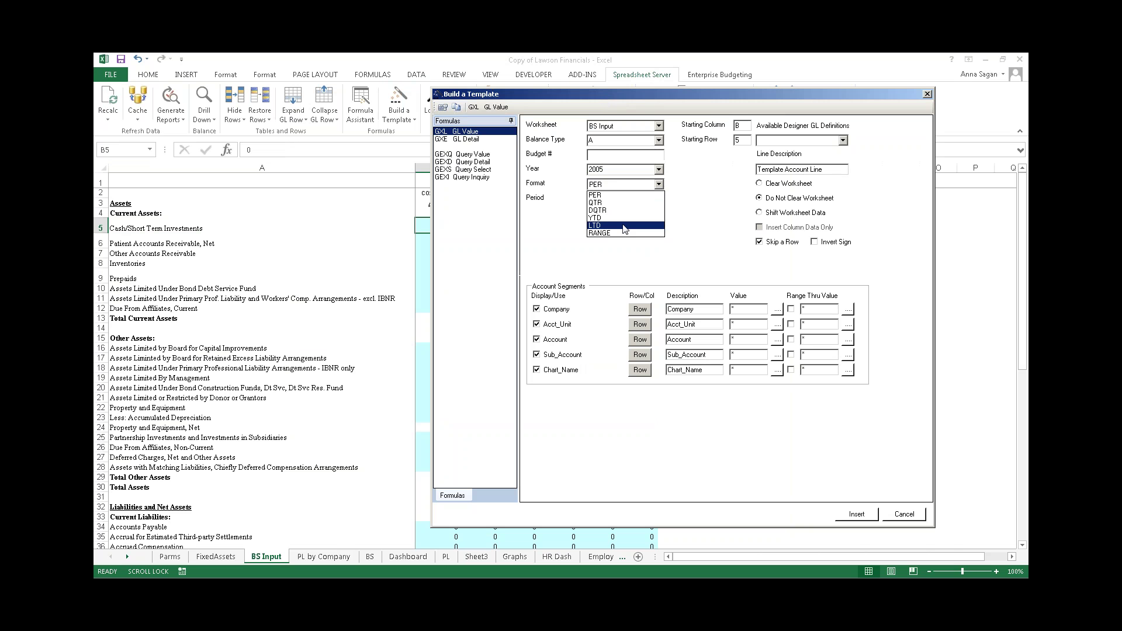
pyautogui.click(625, 226)
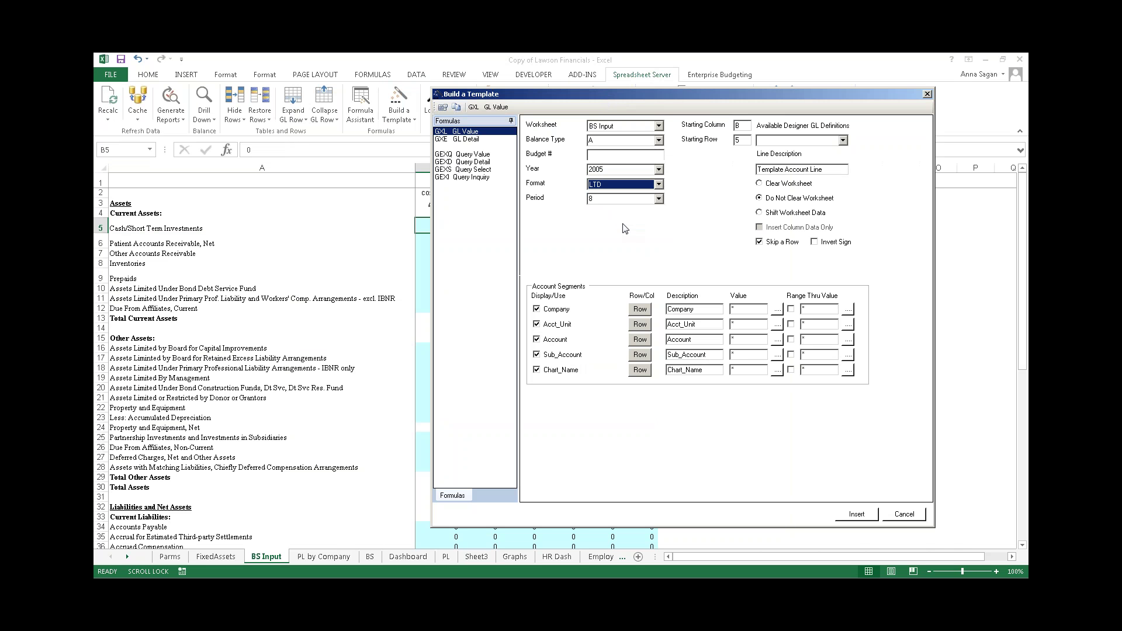
pyautogui.click(659, 199)
pyautogui.click(662, 211)
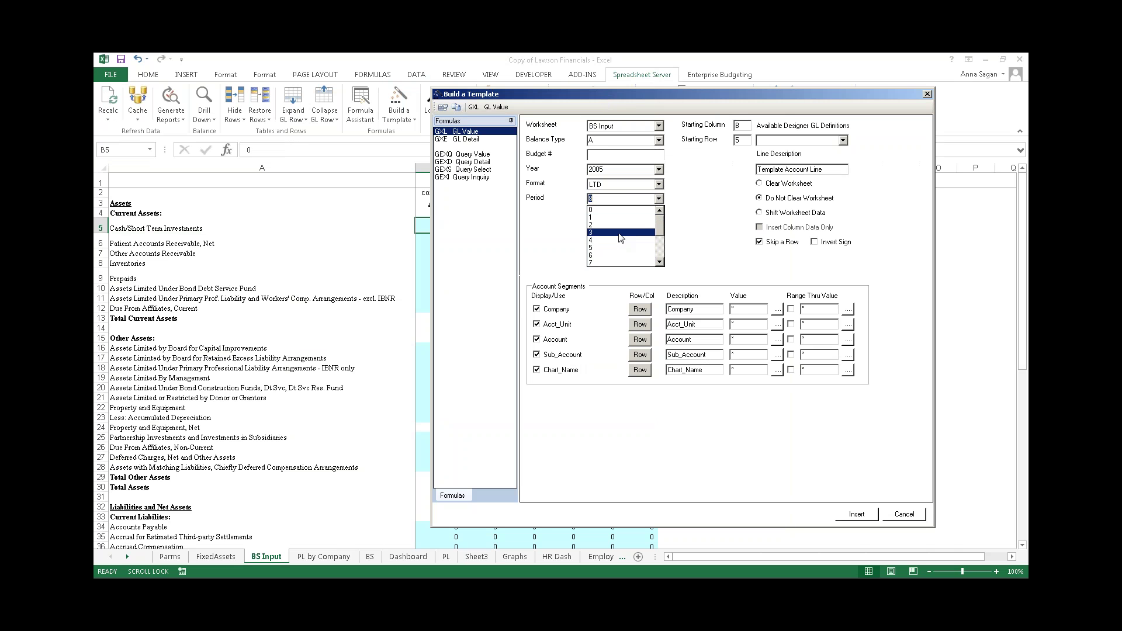
pyautogui.click(620, 246)
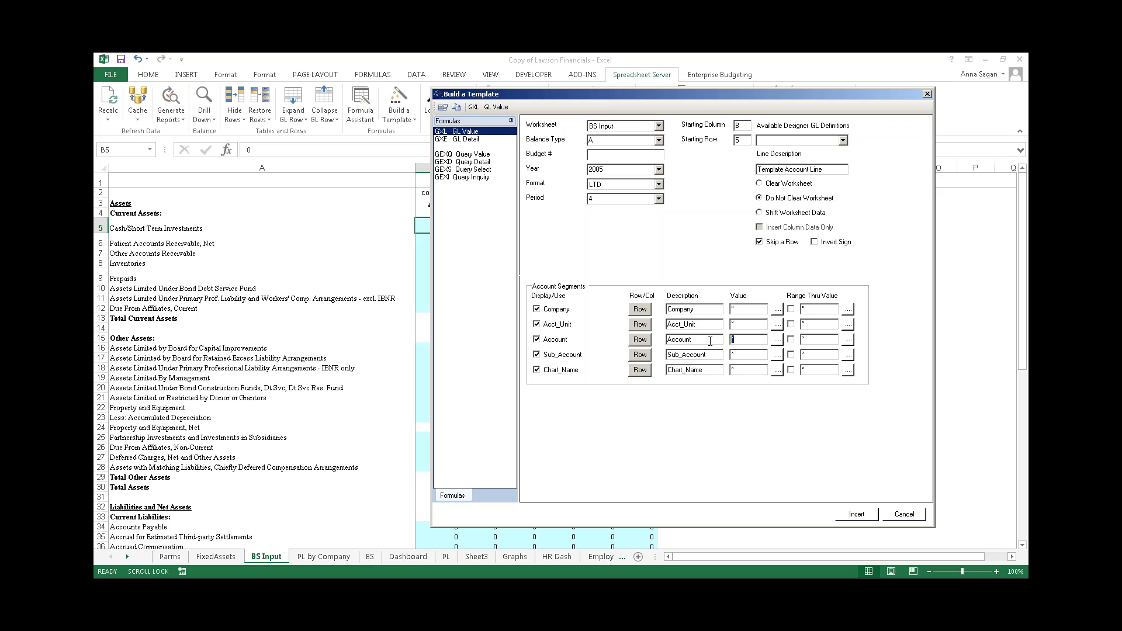
# - Use accounts 40000 thru 45000, Company/Acct_Unit/Chart_Name across columns, shift worksheet data, and insert
pyautogui.write('40000')
pyautogui.click(791, 339)
pyautogui.write('45000')
pyautogui.click(640, 309)
pyautogui.click(640, 324)
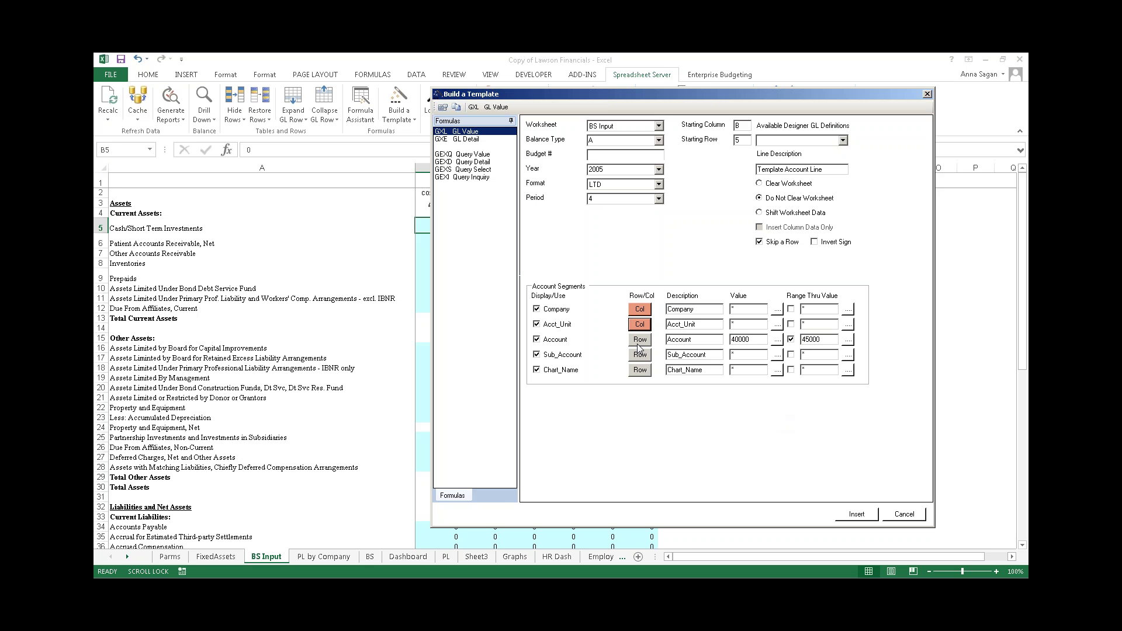
pyautogui.click(638, 371)
pyautogui.click(760, 214)
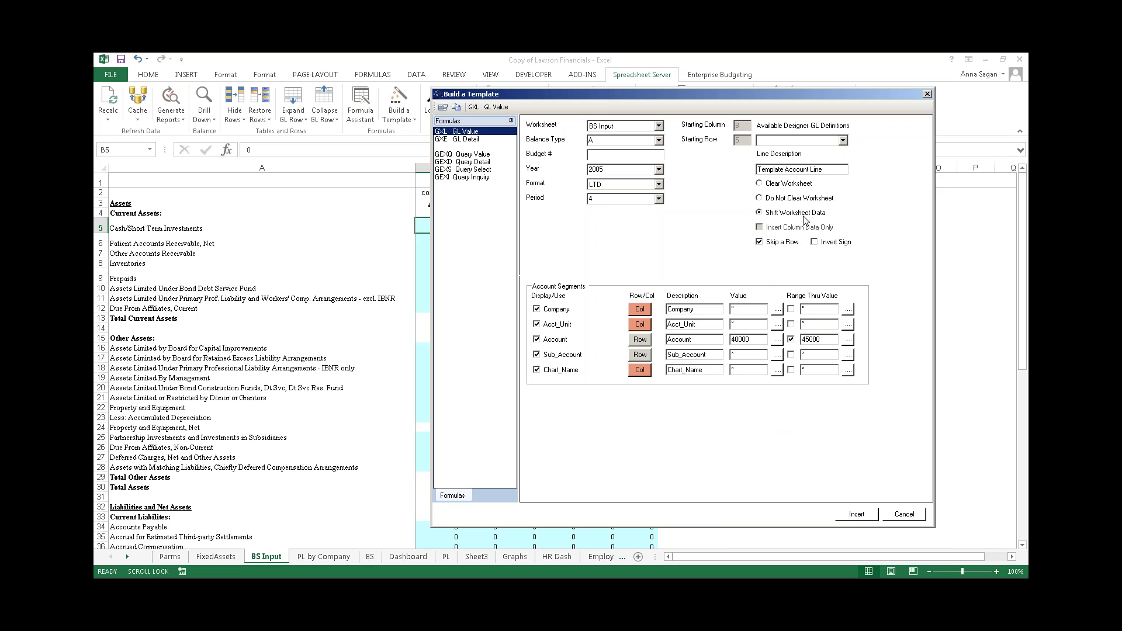
pyautogui.click(857, 515)
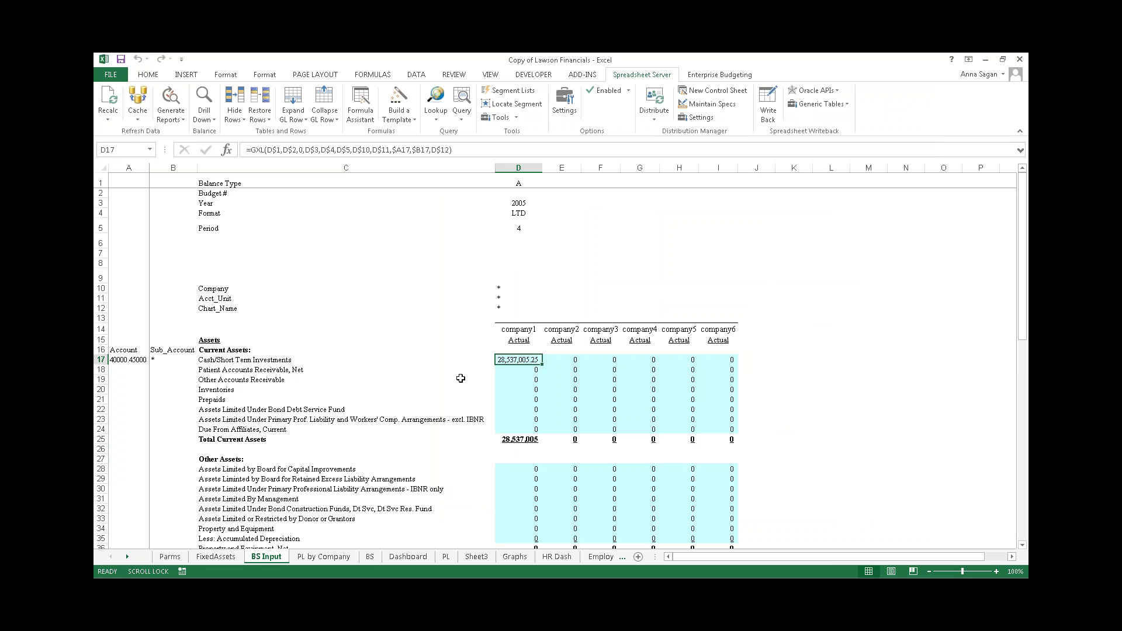
# - Fill the account codes and the D17 GXL balance formula down through row 24
pyautogui.click(451, 379)
pyautogui.click(526, 358)
pyautogui.moveTo(128, 357); pyautogui.dragTo(188, 437)
pyautogui.click(466, 369)
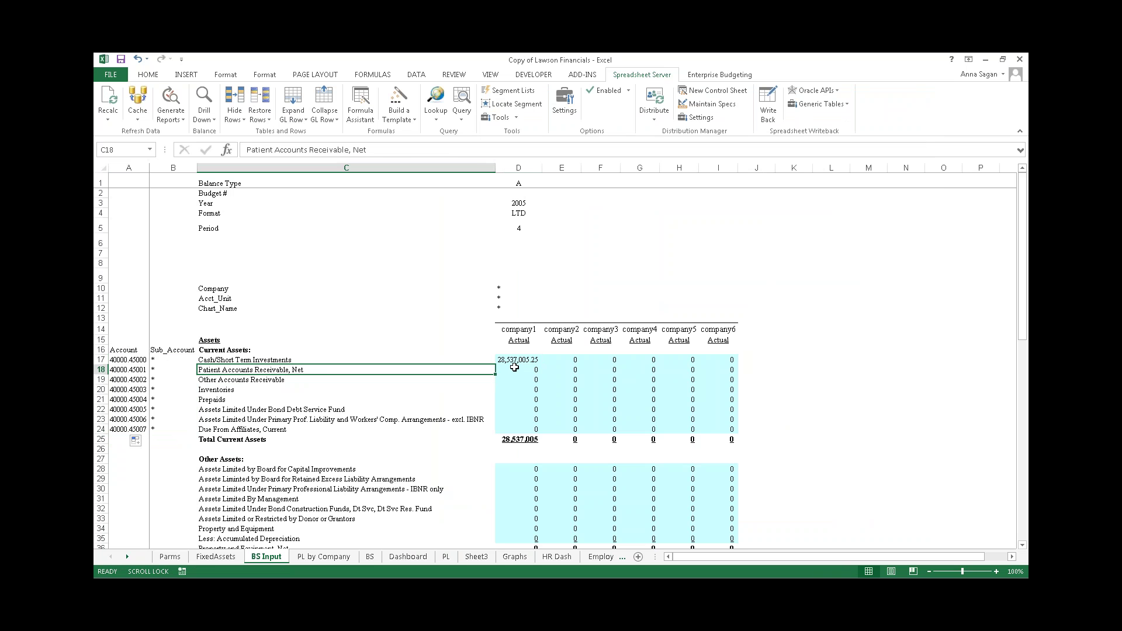
pyautogui.click(517, 361)
pyautogui.moveTo(542, 367); pyautogui.dragTo(546, 431)
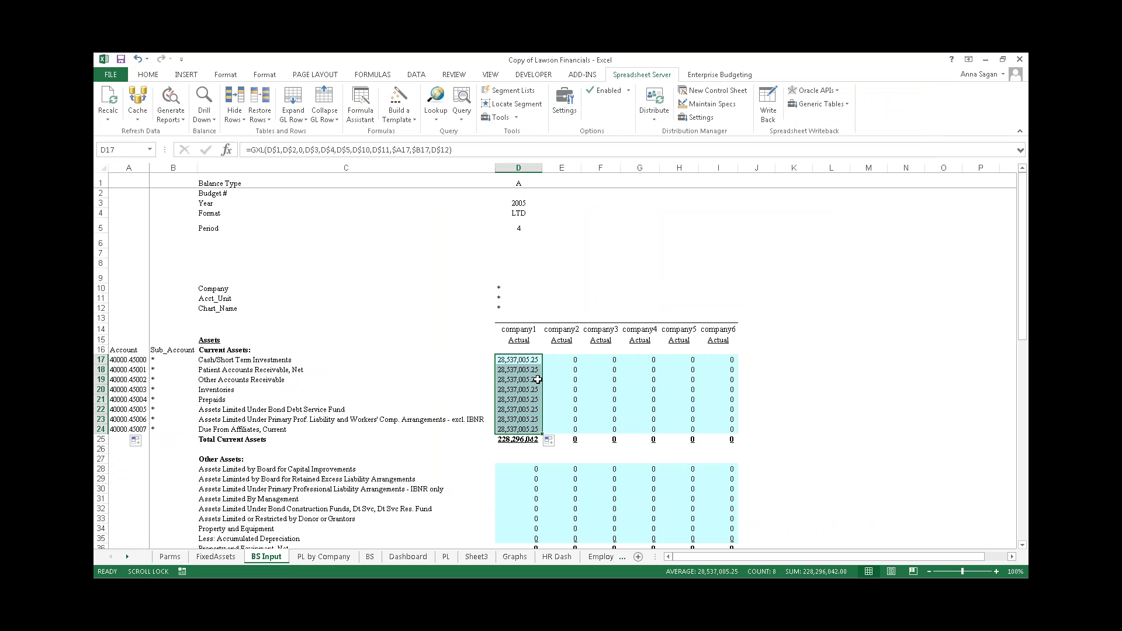
# - Change the account code in A18 to 45000.55000
pyautogui.click(140, 370)
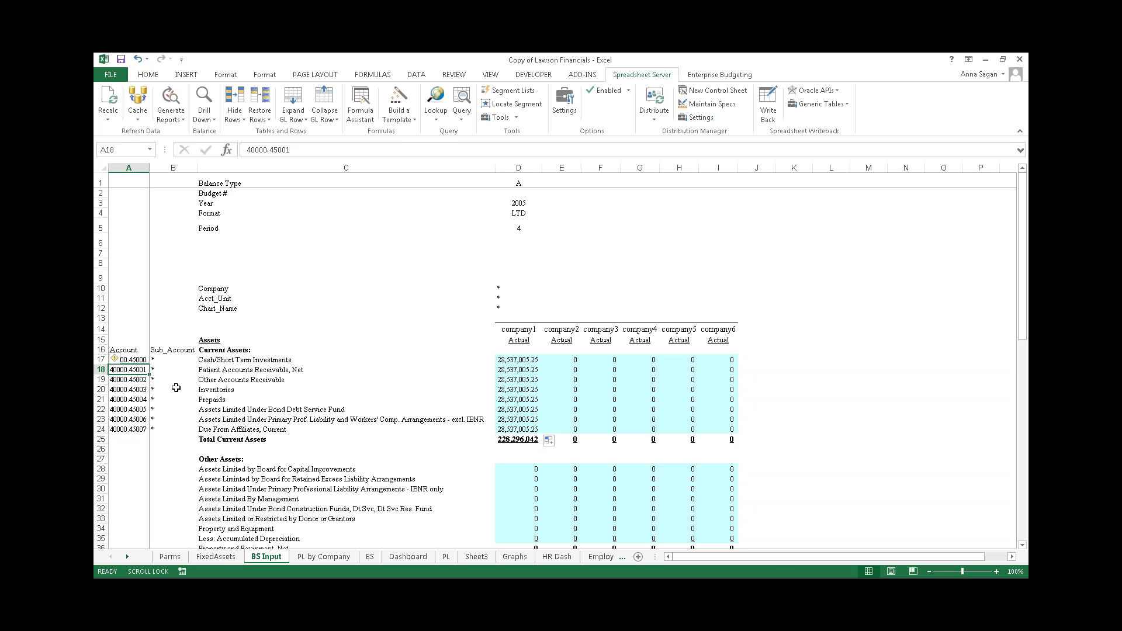
pyautogui.write('45000.')
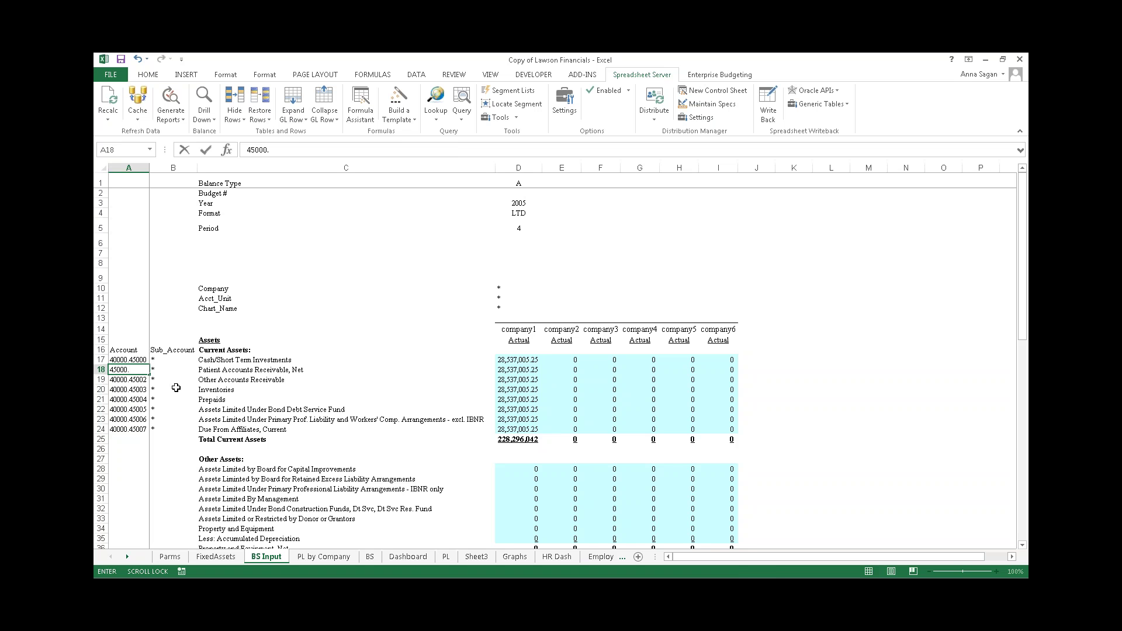
pyautogui.write('55000')
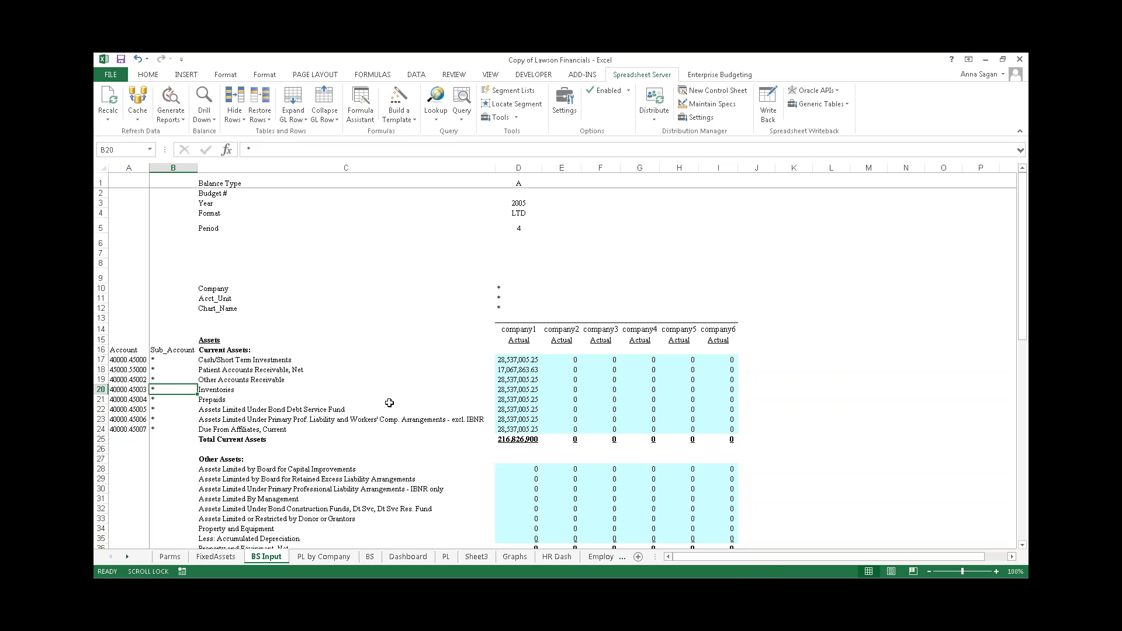
pyautogui.click(206, 399)
# - Copy the D1:D12 parameter block and select E1:I1 as the destination
pyautogui.moveTo(516, 181); pyautogui.dragTo(514, 303)
pyautogui.rightClick(514, 303)
pyautogui.click(547, 323)
pyautogui.moveTo(562, 183); pyautogui.dragTo(700, 185)
# - Paste the copied D1:D12 parameters into columns E through I and exit copy mode
pyautogui.rightClick(703, 183)
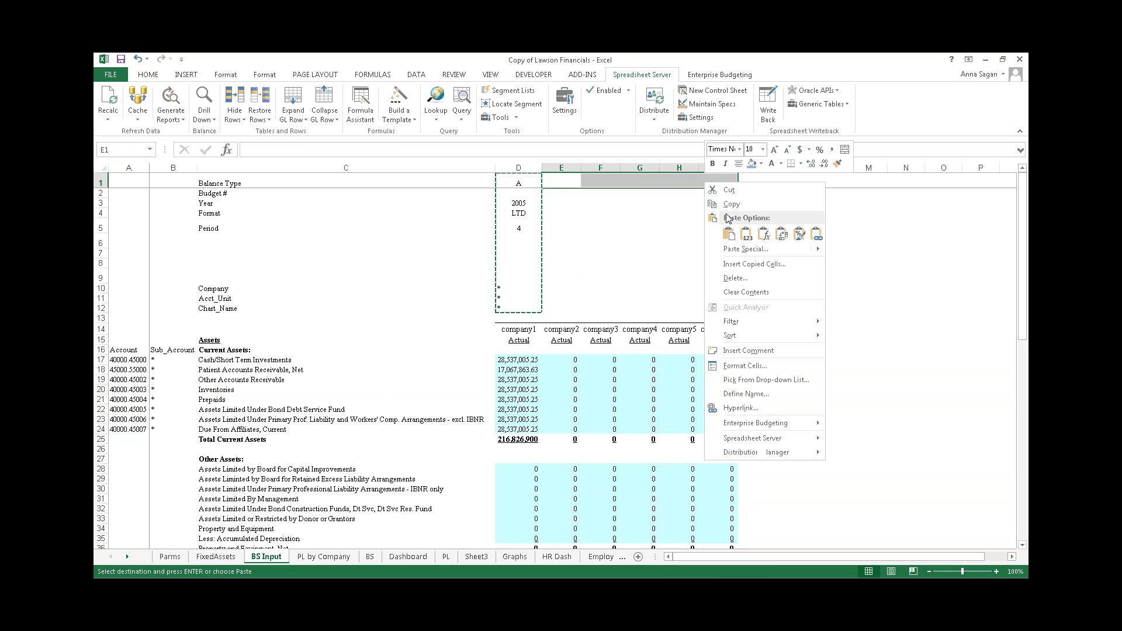
pyautogui.click(730, 236)
pyautogui.click(794, 350)
pyautogui.click(554, 240)
pyautogui.click(514, 289)
pyautogui.press('Escape')
# - Check the pasted company and Acct_Unit parameters in columns E–H and review the results
pyautogui.click(549, 289)
pyautogui.click(591, 289)
pyautogui.click(666, 298)
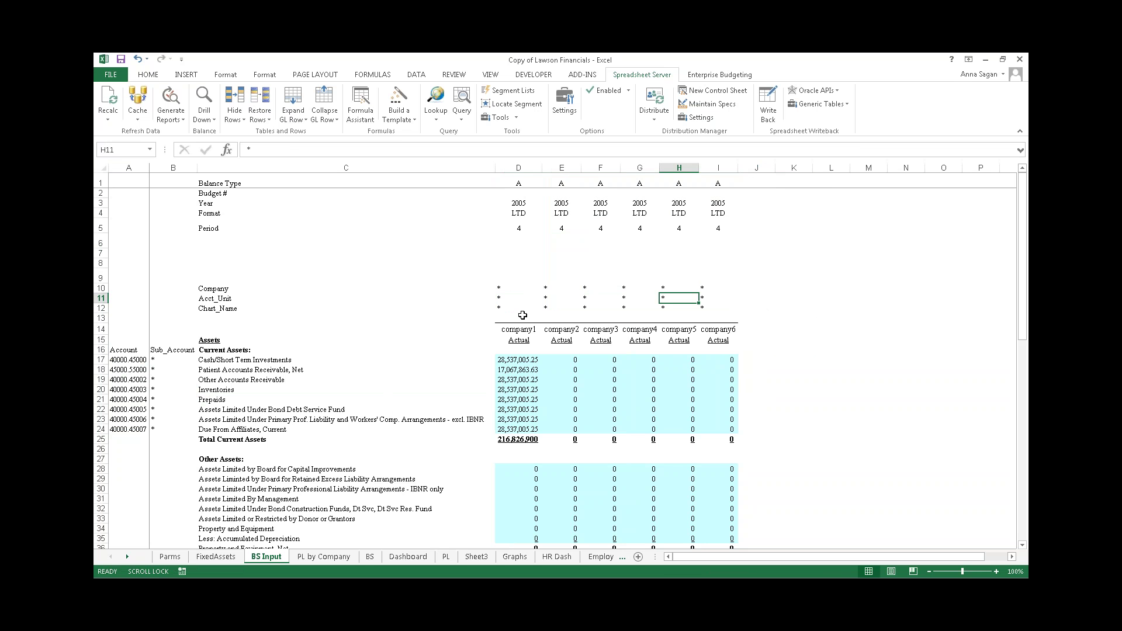
pyautogui.scroll(-4, 527, 388)
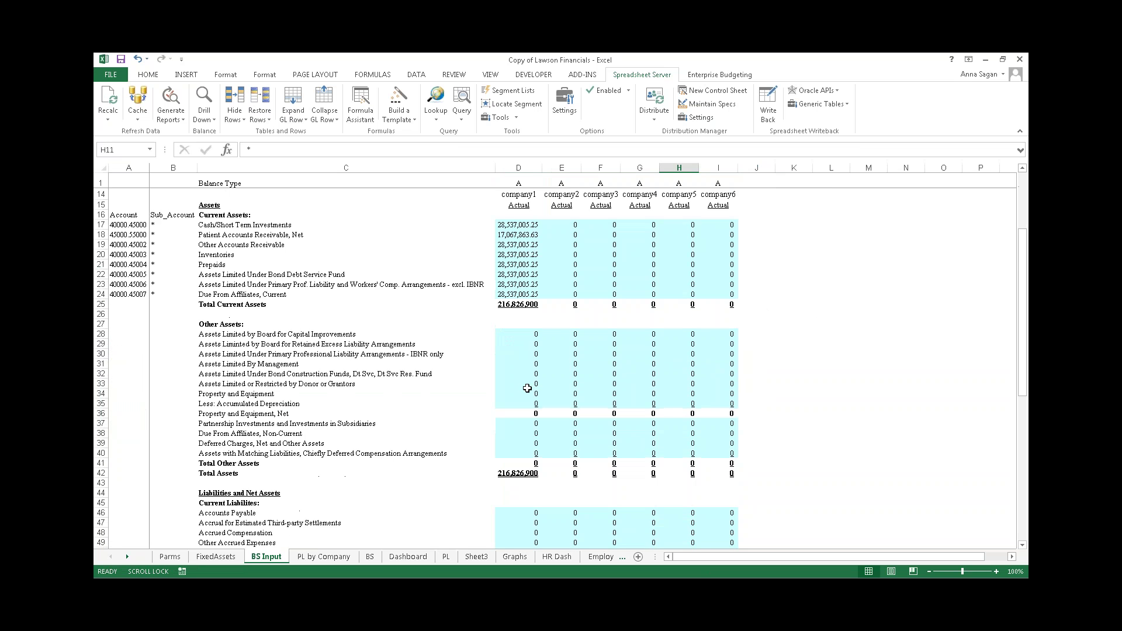
pyautogui.scroll(-3, 527, 388)
pyautogui.scroll(4, 527, 390)
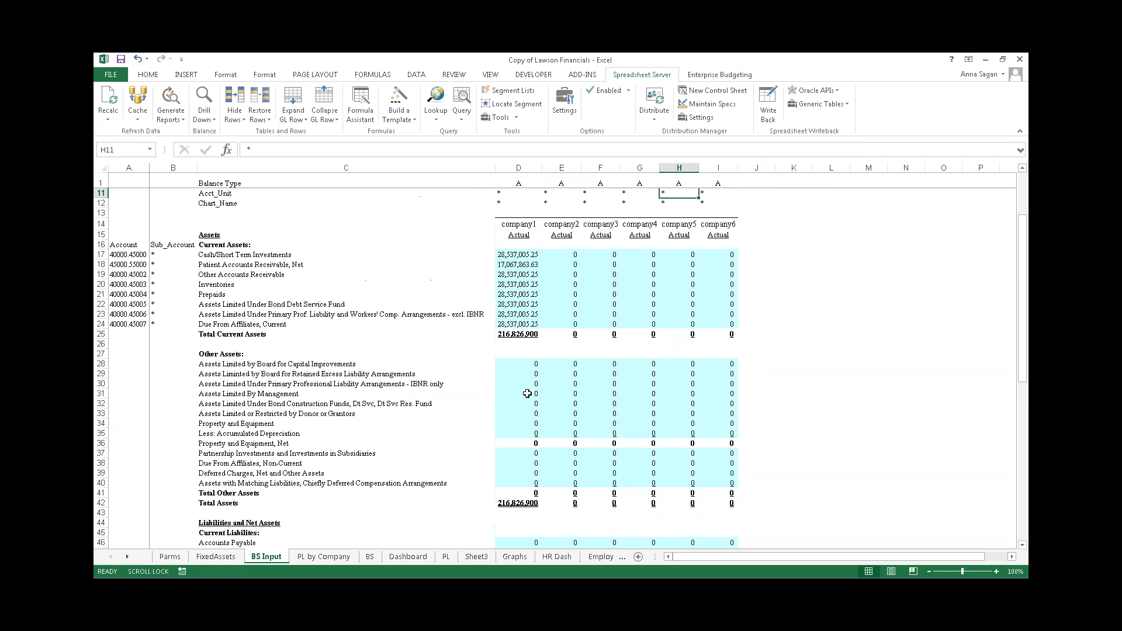
pyautogui.scroll(4, 527, 391)
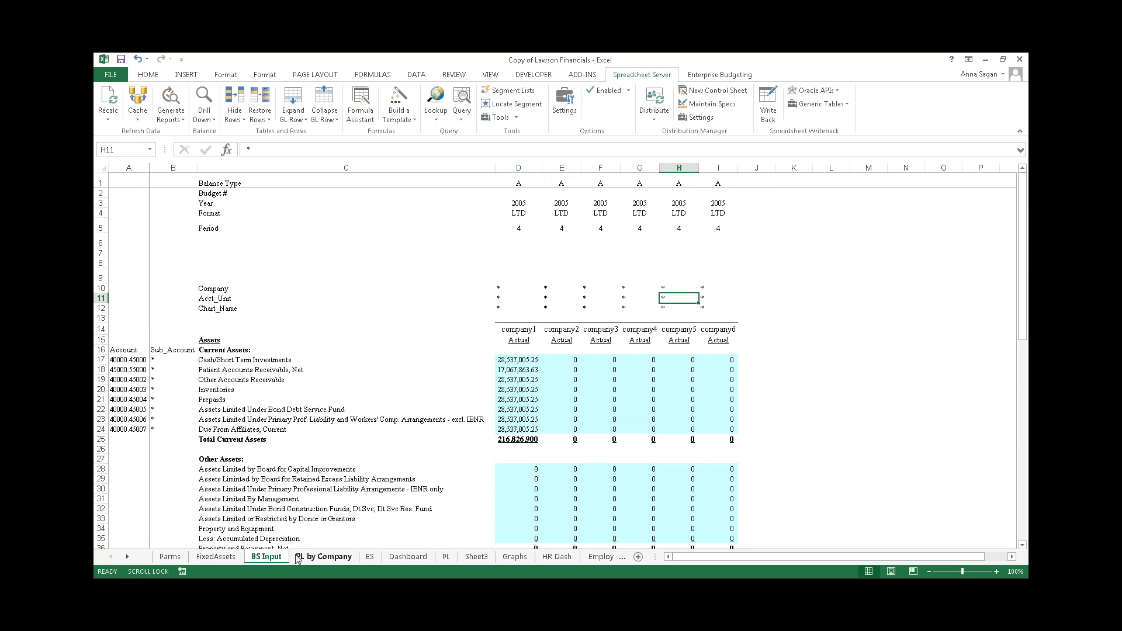
# - On the Dashboard sheet, inspect the revenue, burdened cost and AR aging formulas
pyautogui.click(407, 557)
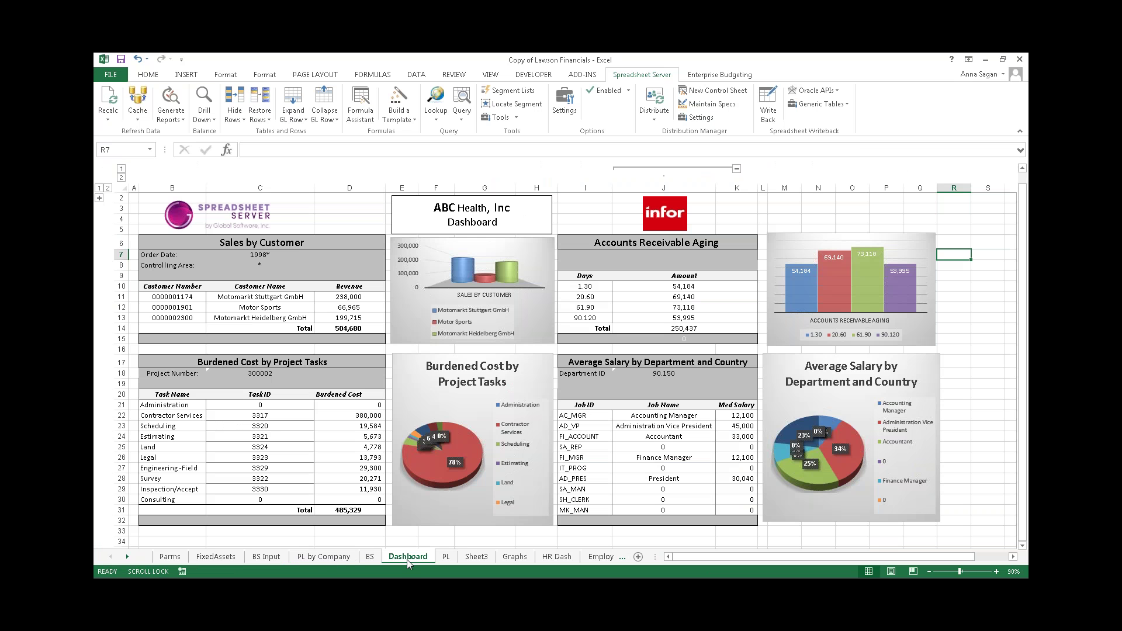
pyautogui.click(335, 308)
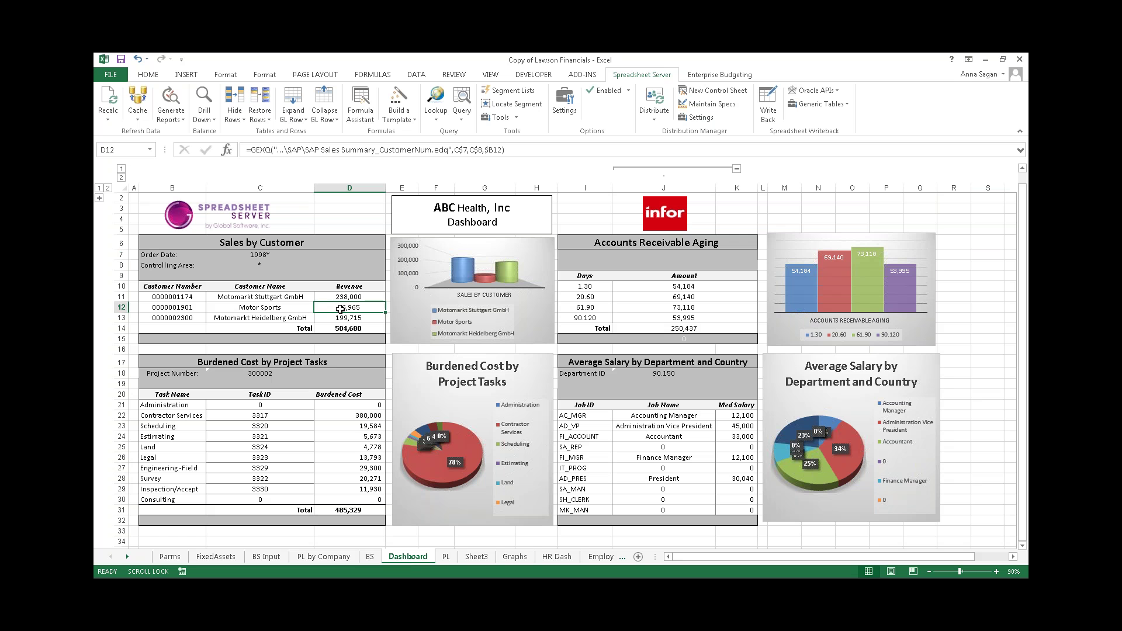
pyautogui.click(347, 435)
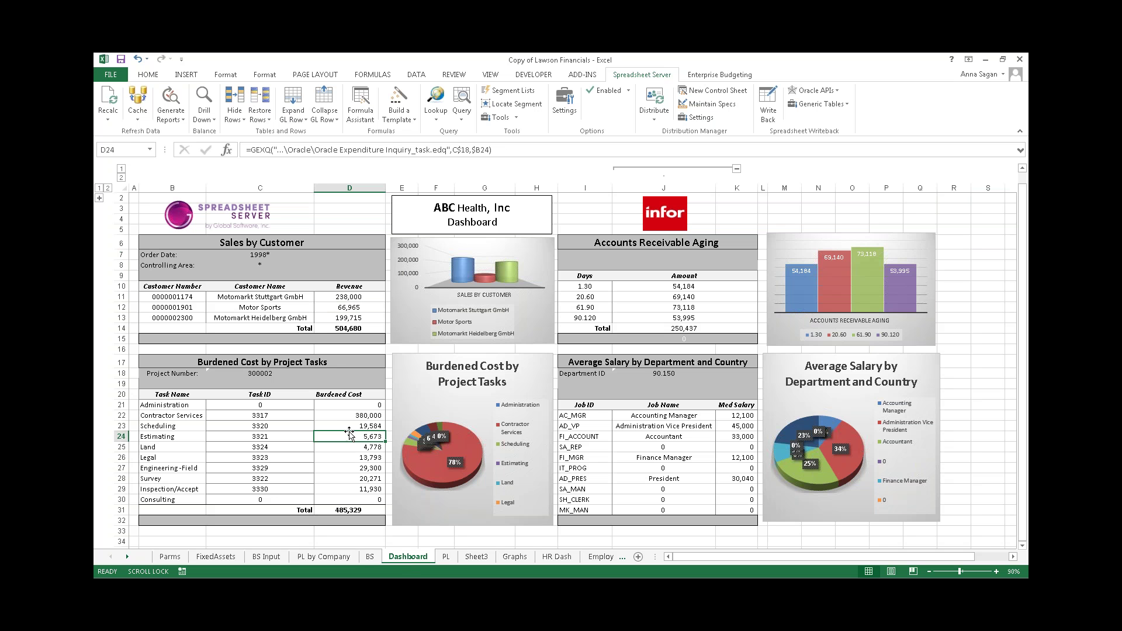
pyautogui.click(690, 287)
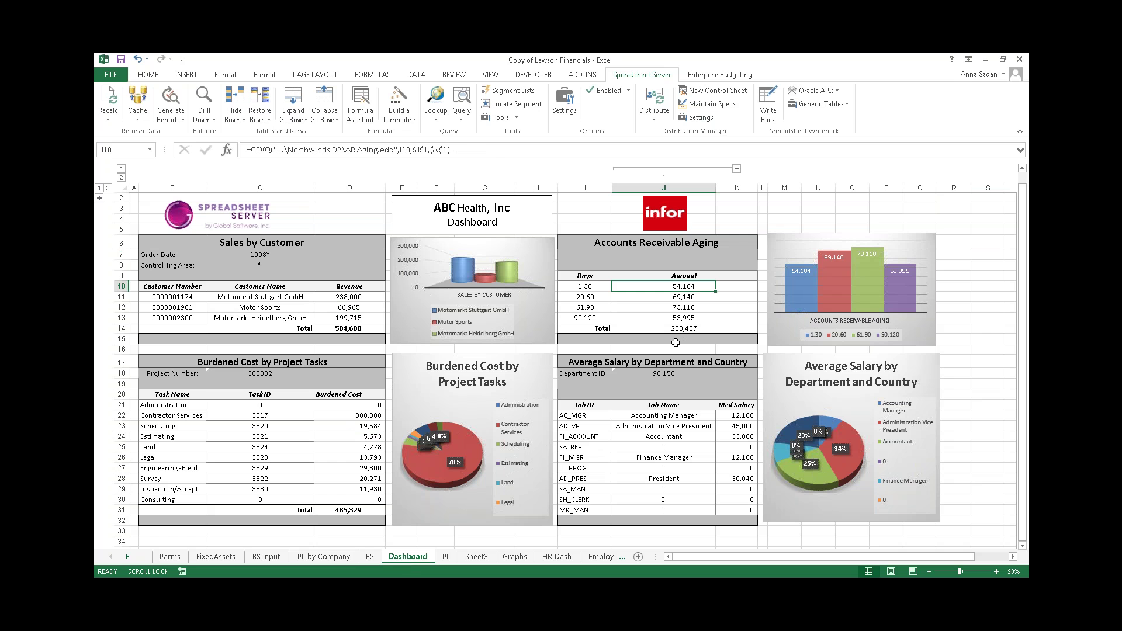
pyautogui.click(743, 427)
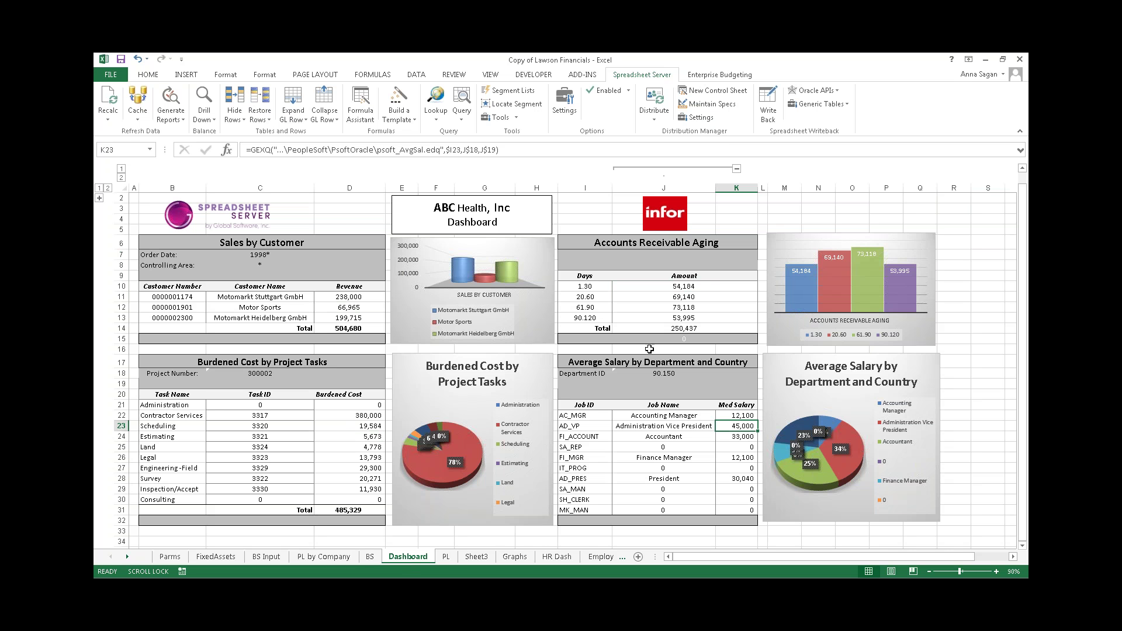
# - Change the aging bucket in I11 from 20.60 to 31.60 and check its updated amount
pyautogui.click(584, 297)
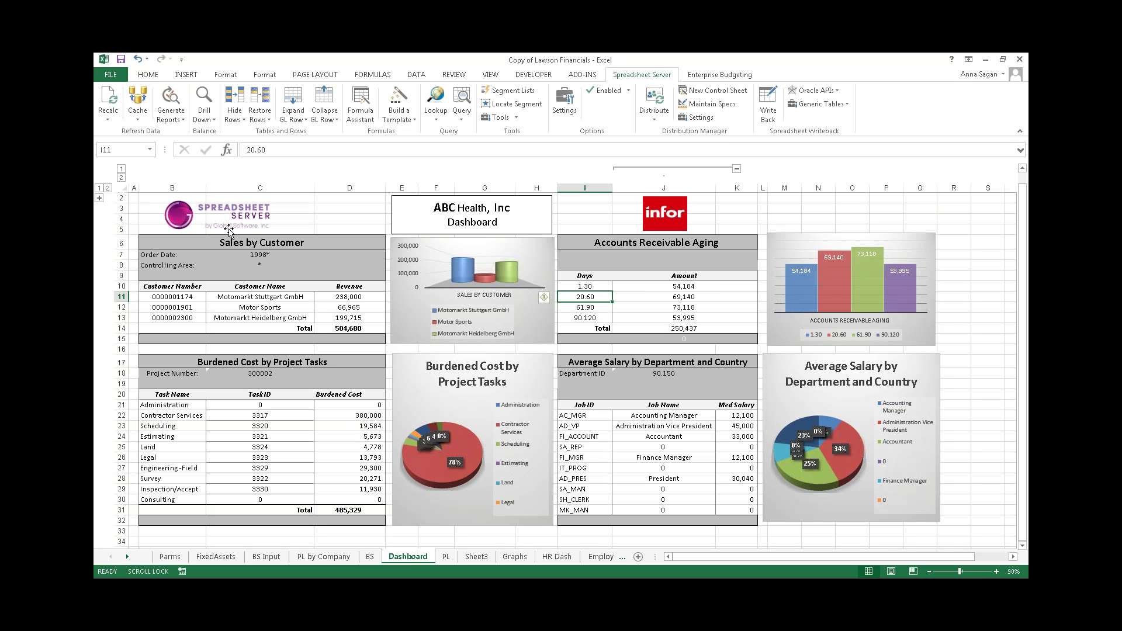
pyautogui.moveTo(282, 153); pyautogui.dragTo(245, 151)
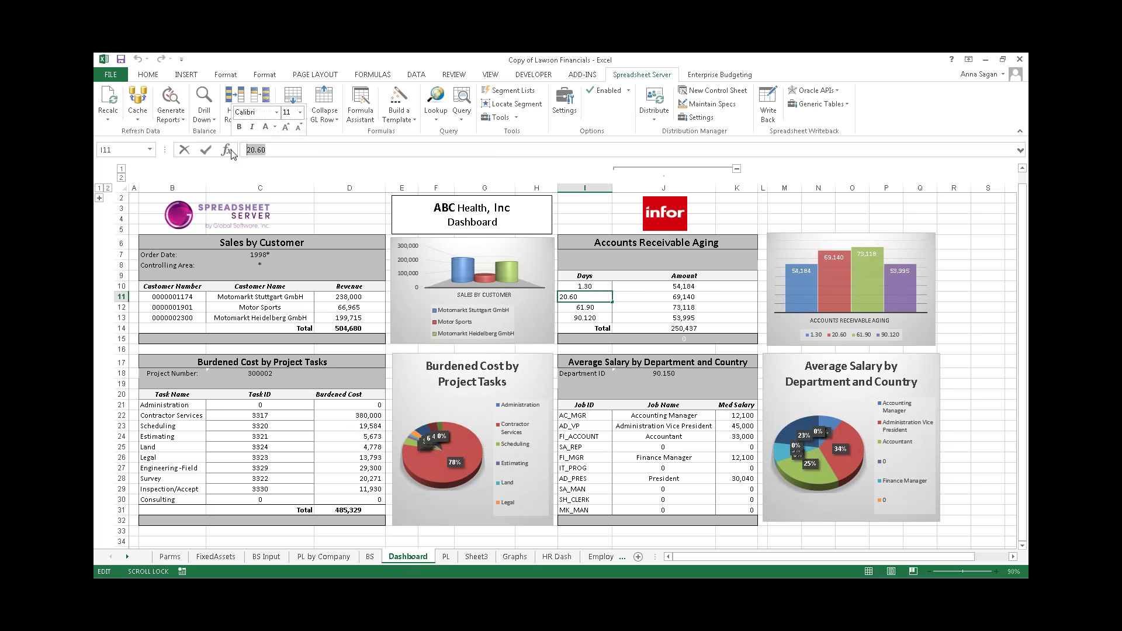
pyautogui.write('31.')
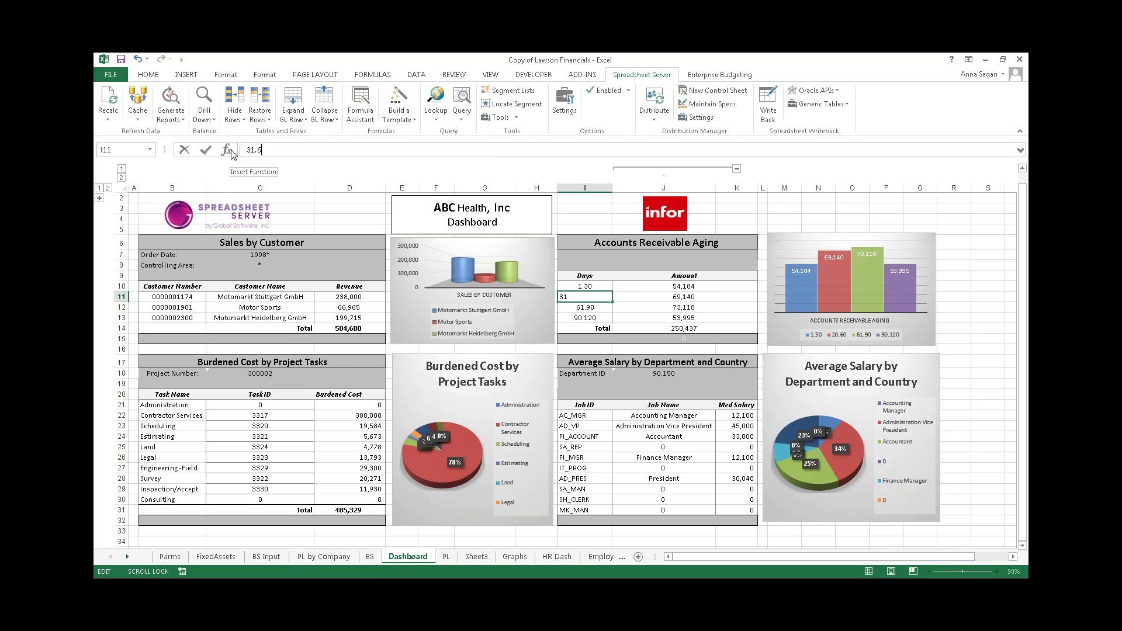
pyautogui.press('Return')
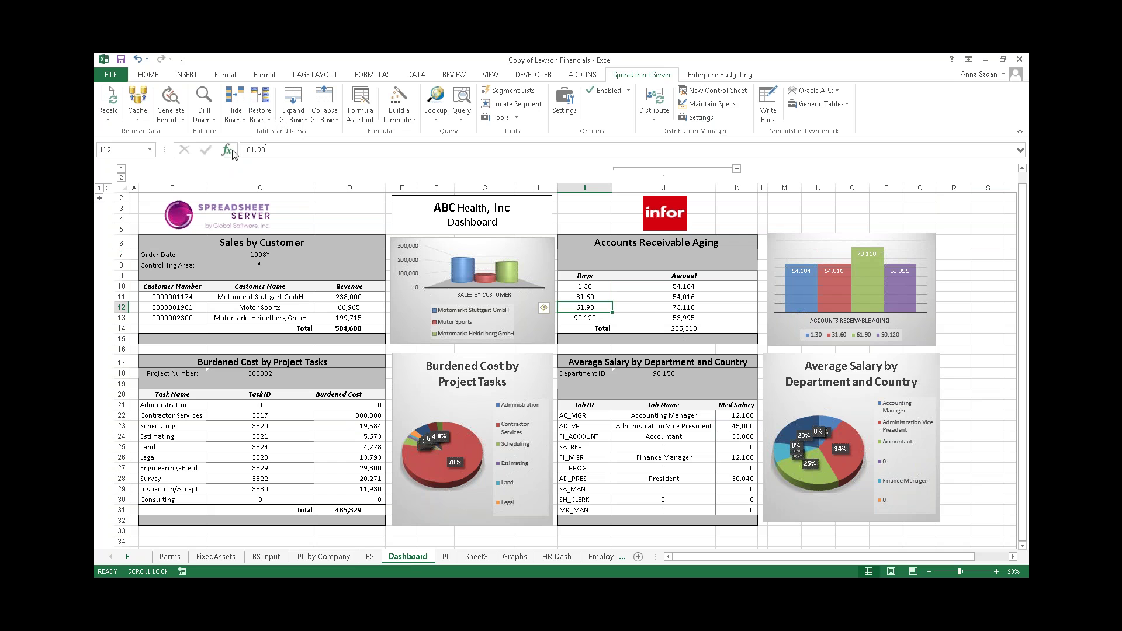
pyautogui.click(653, 305)
pyautogui.click(659, 295)
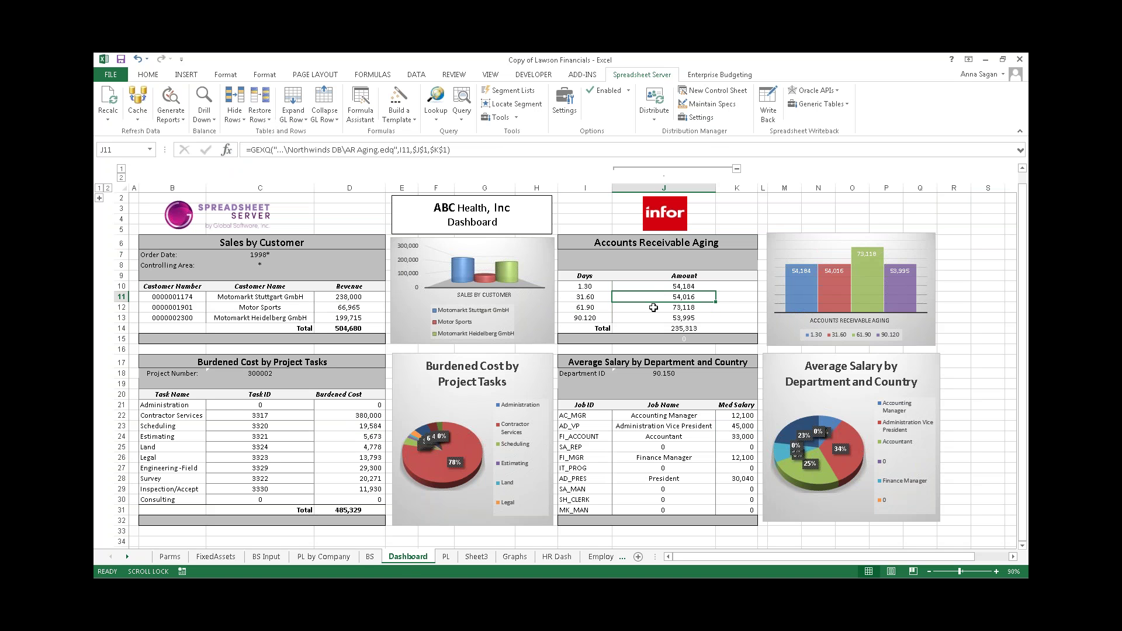
# - Drill down on the 45,000 Administration Vice President salary in K23, then close the results
pyautogui.click(739, 428)
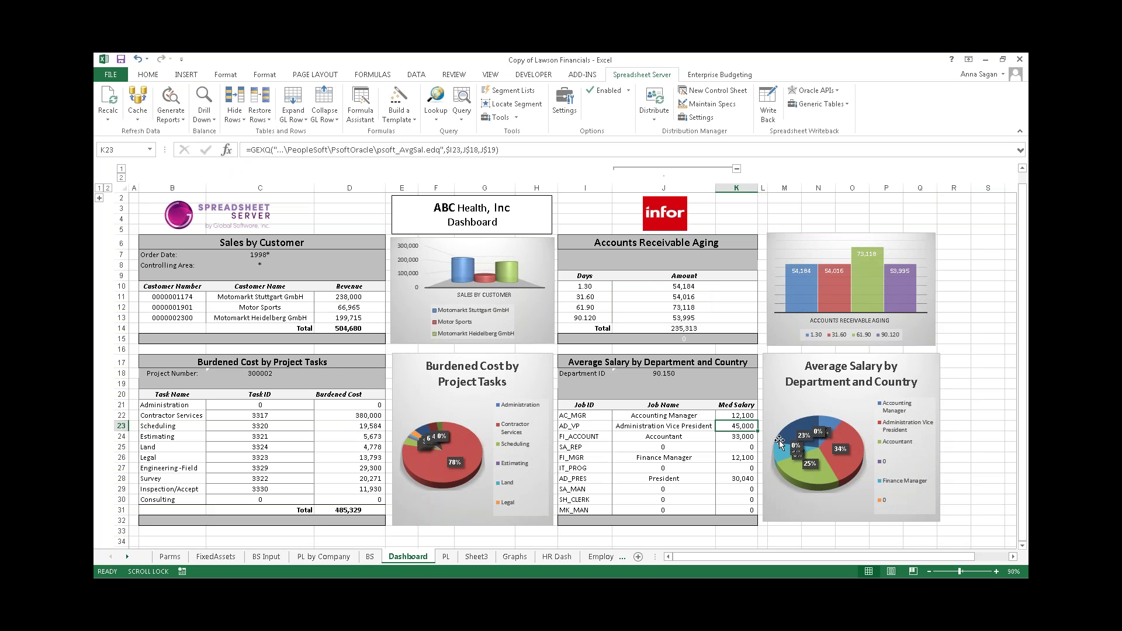
pyautogui.click(204, 99)
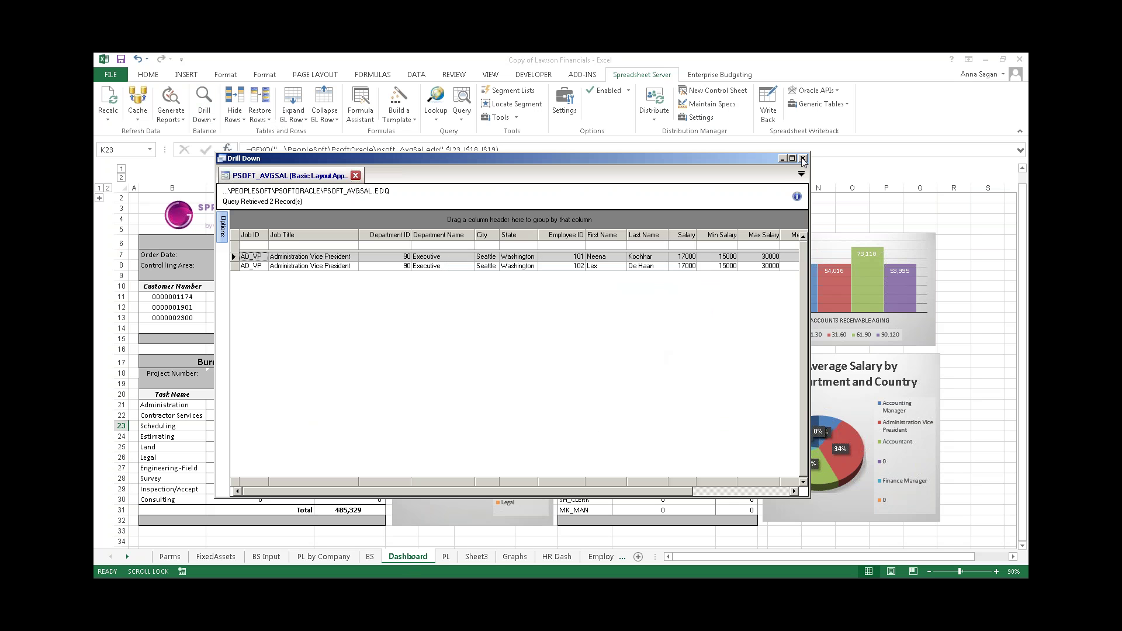
pyautogui.click(803, 158)
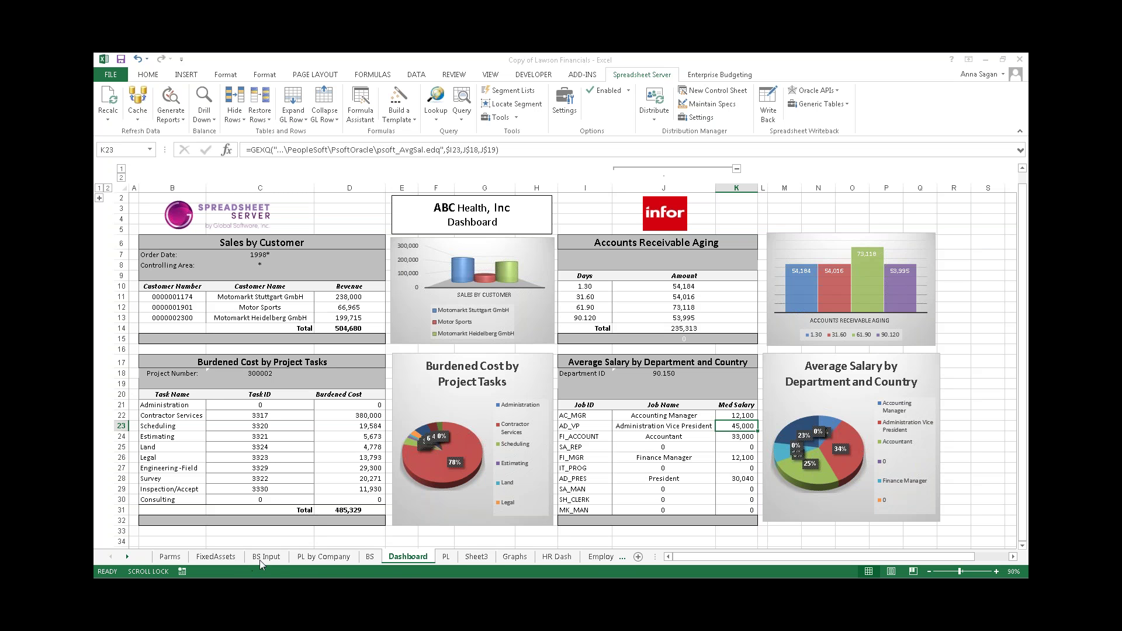
# - On the FixedAssets sheet, set the date range in C4 to 4/1/1998.7/31/1998
pyautogui.click(212, 558)
pyautogui.click(266, 338)
pyautogui.click(277, 244)
pyautogui.click(295, 230)
pyautogui.click(324, 230)
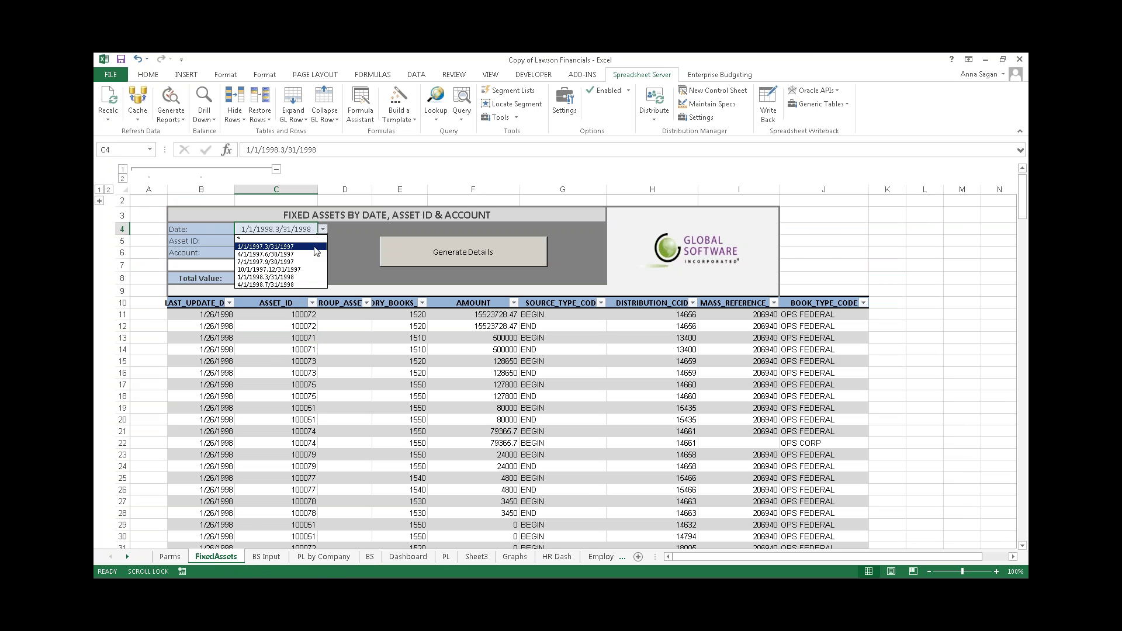
pyautogui.click(281, 286)
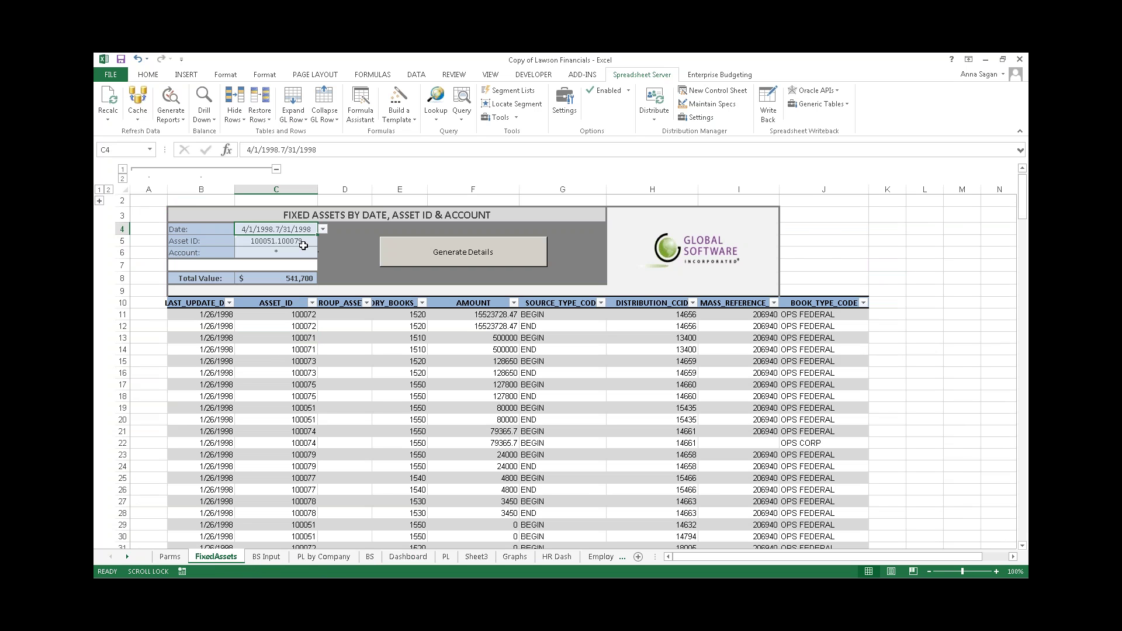
# - Generate Details for the new date range and review the regenerated asset rows
pyautogui.click(266, 243)
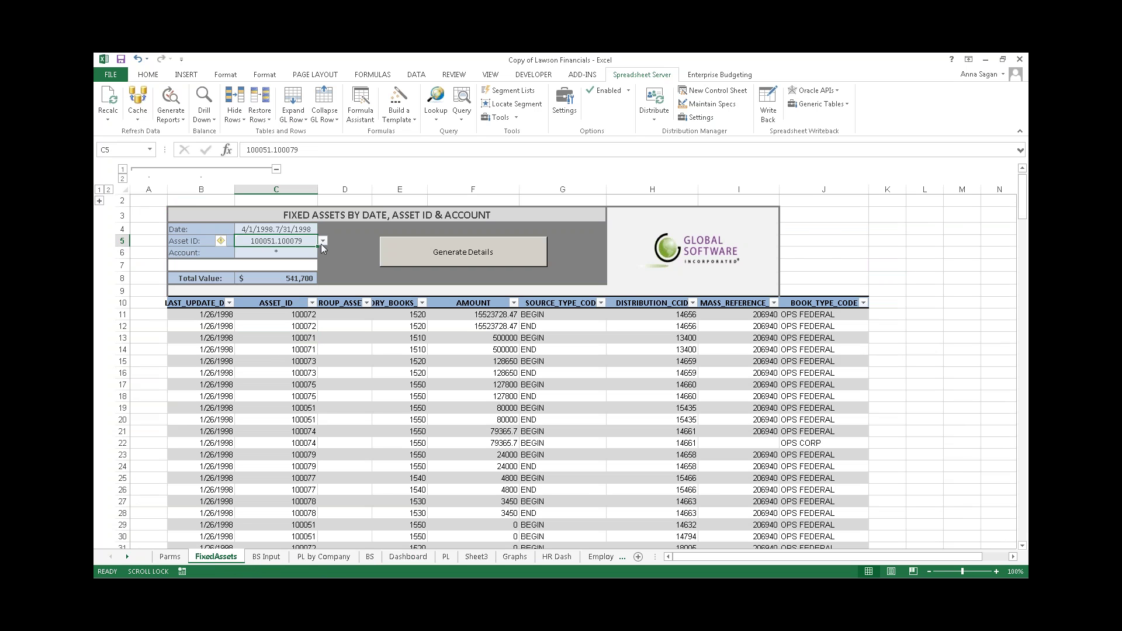
pyautogui.click(298, 253)
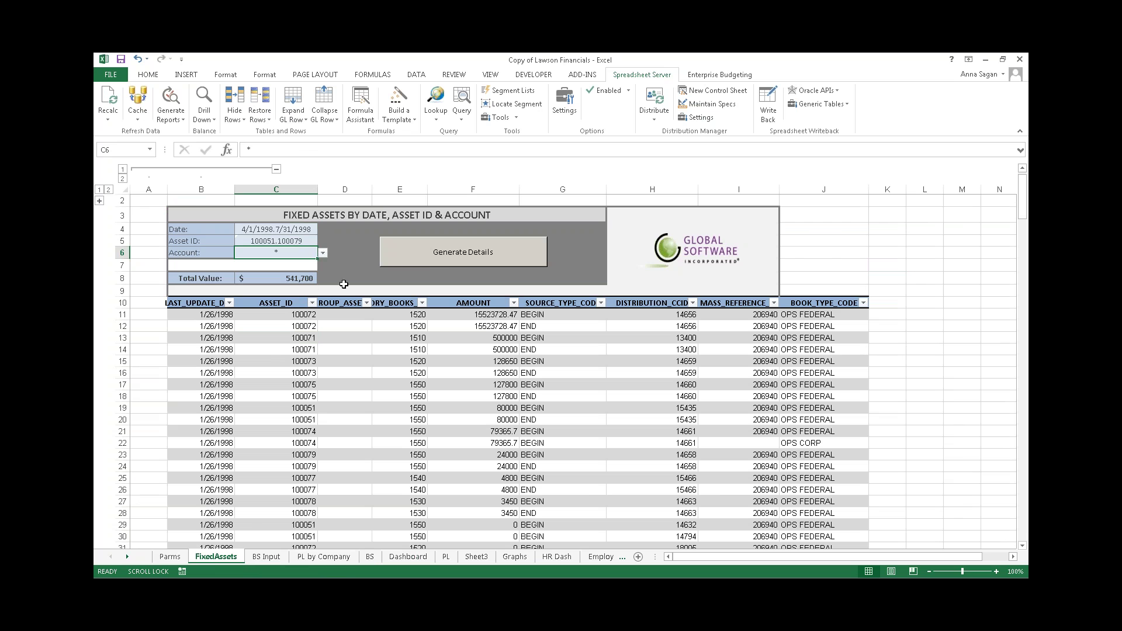
pyautogui.click(295, 277)
pyautogui.click(436, 261)
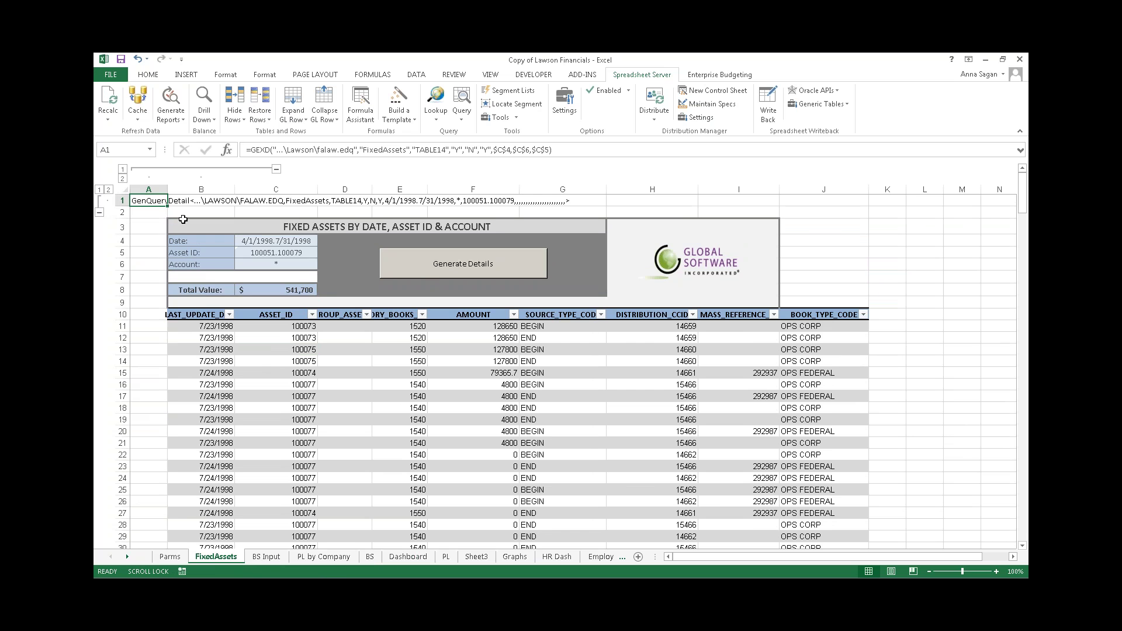
pyautogui.scroll(-2, 514, 413)
pyautogui.scroll(-1, 513, 413)
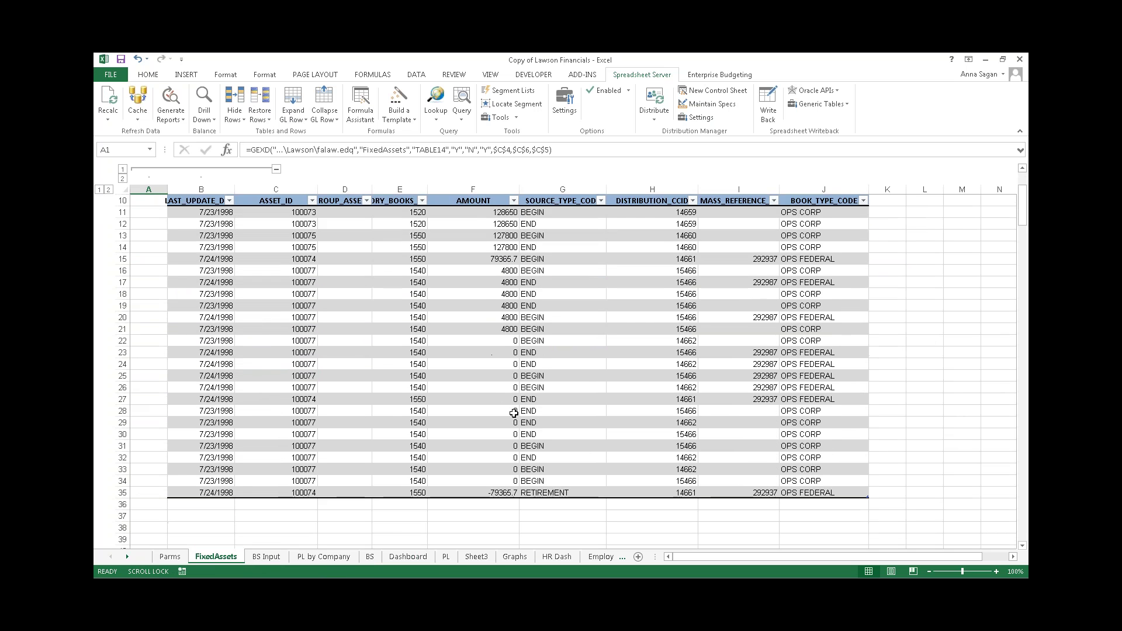
pyautogui.scroll(3, 514, 413)
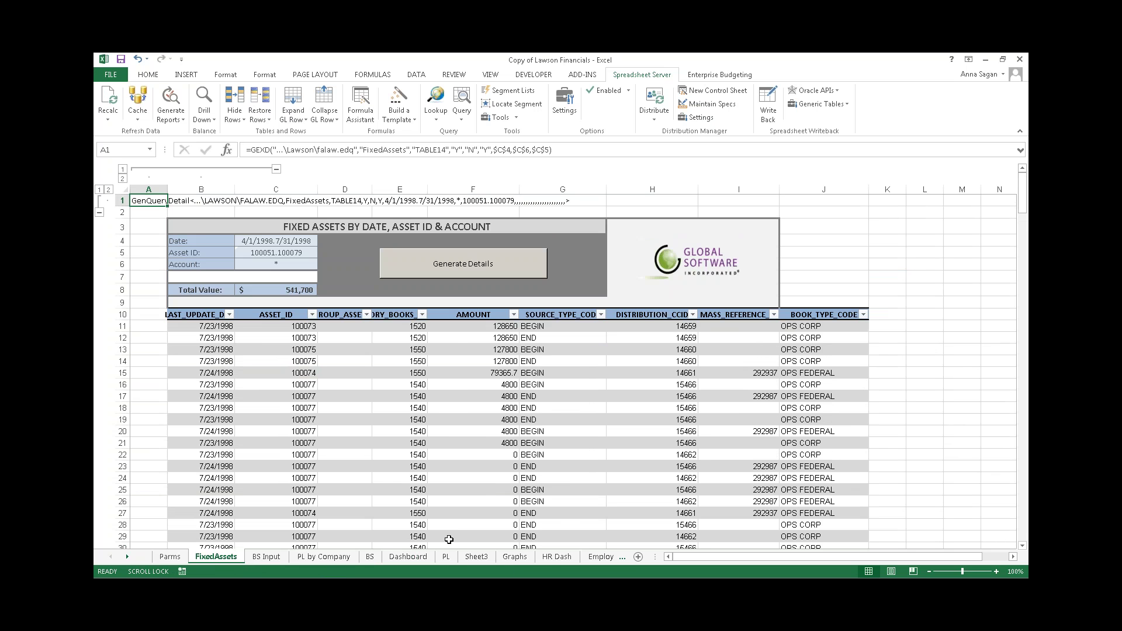
# - Browse the HR Dash, Graphs, Employee Count, Payroll and Salary Analysis sheets, then go to PL
pyautogui.click(548, 557)
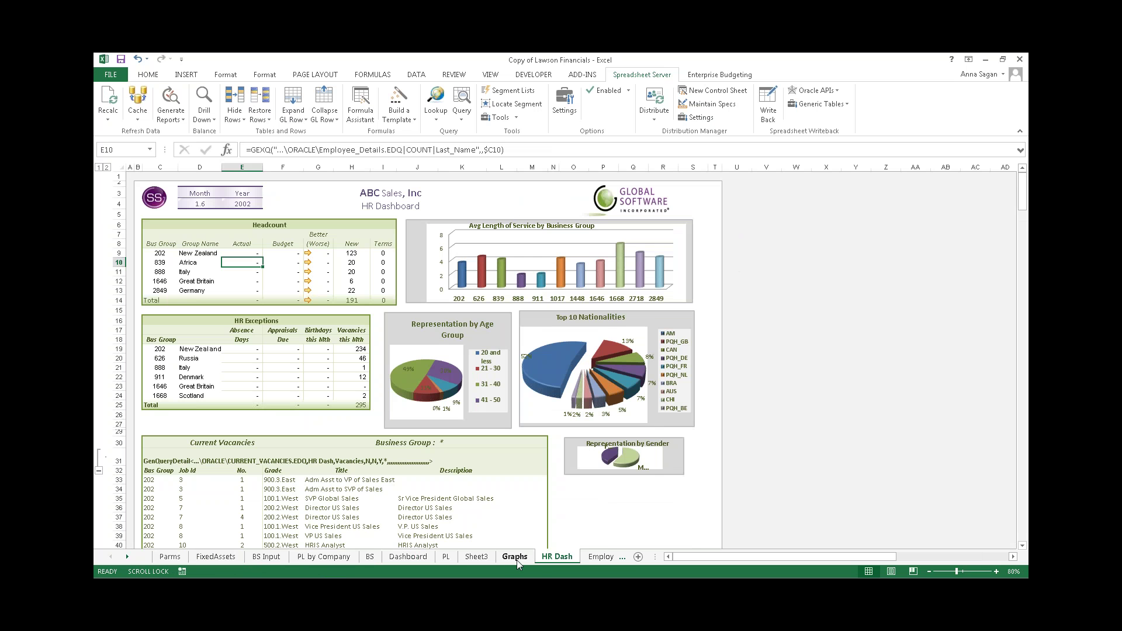
pyautogui.click(514, 558)
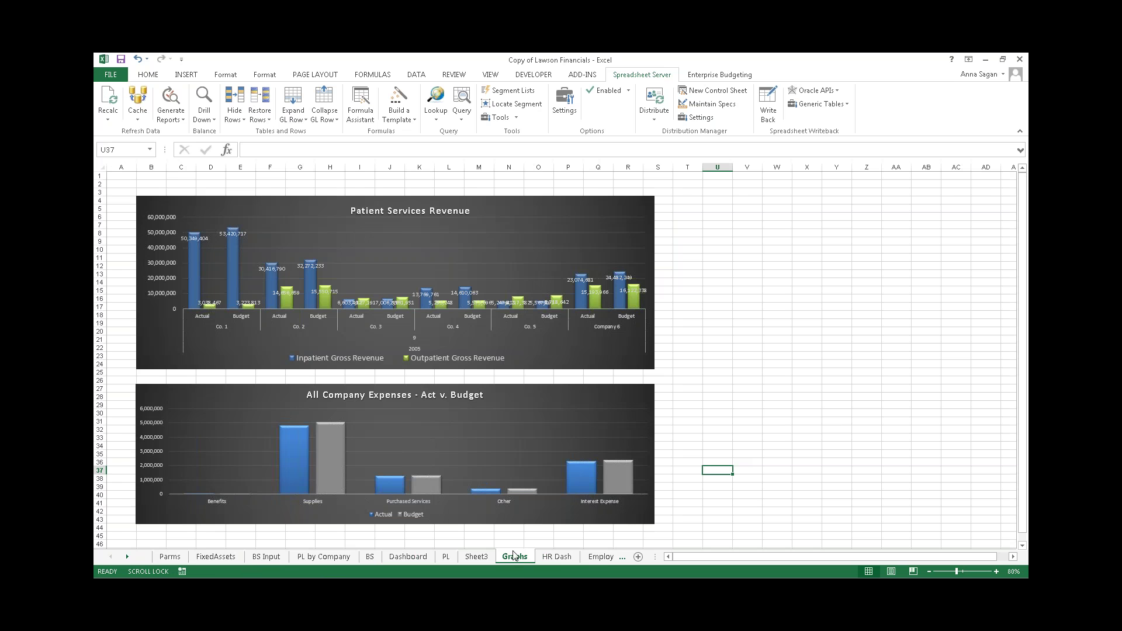
pyautogui.click(601, 557)
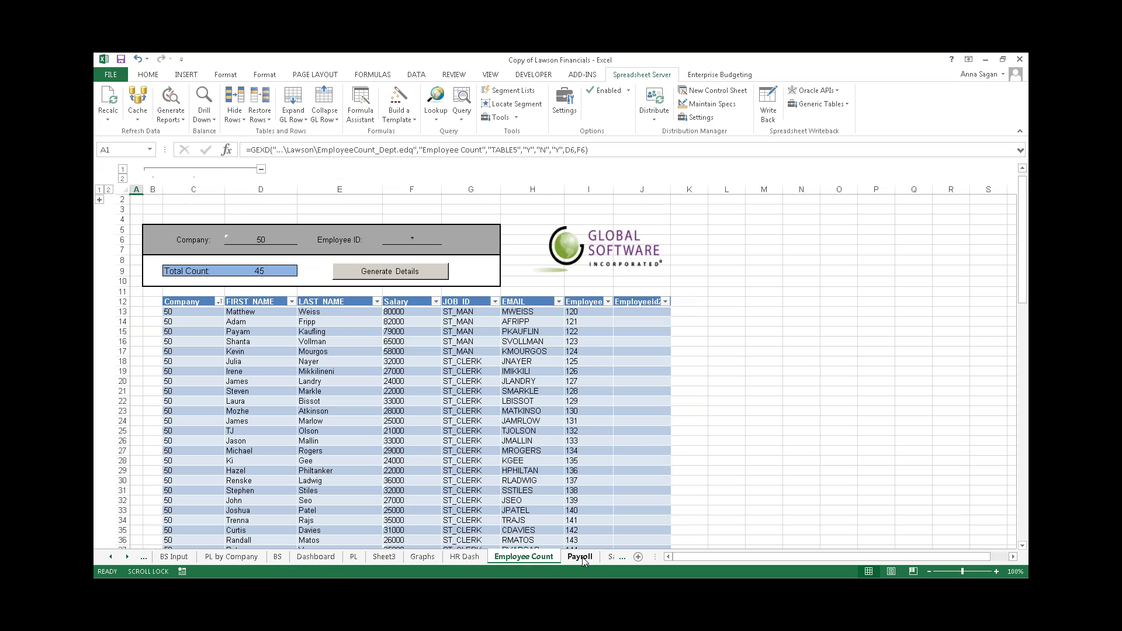
pyautogui.click(582, 558)
pyautogui.click(609, 558)
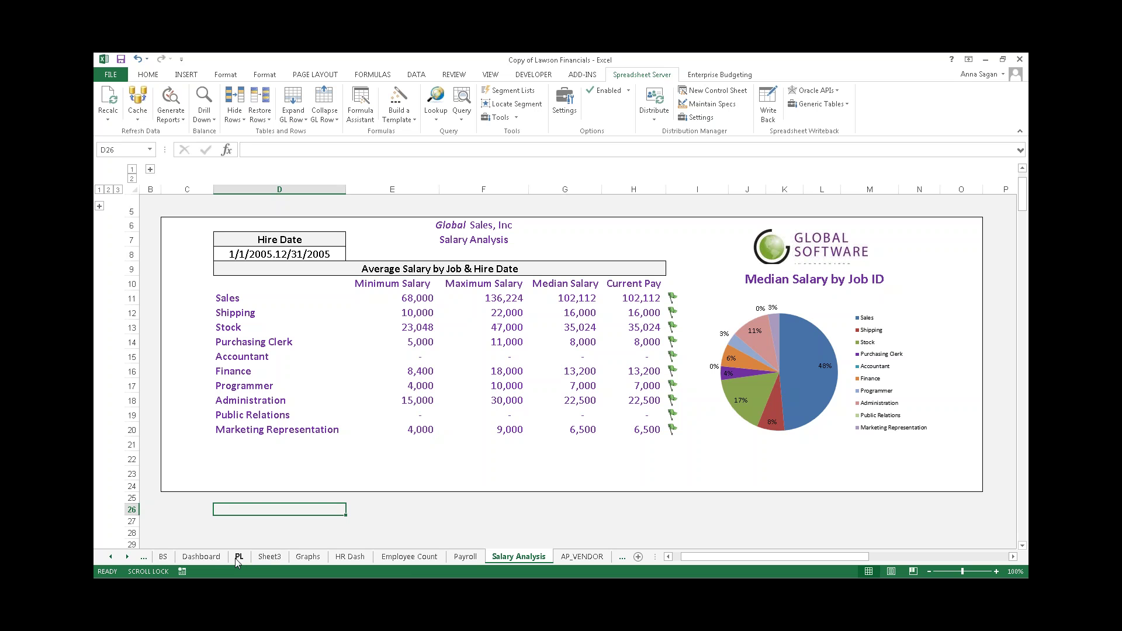
pyautogui.click(111, 558)
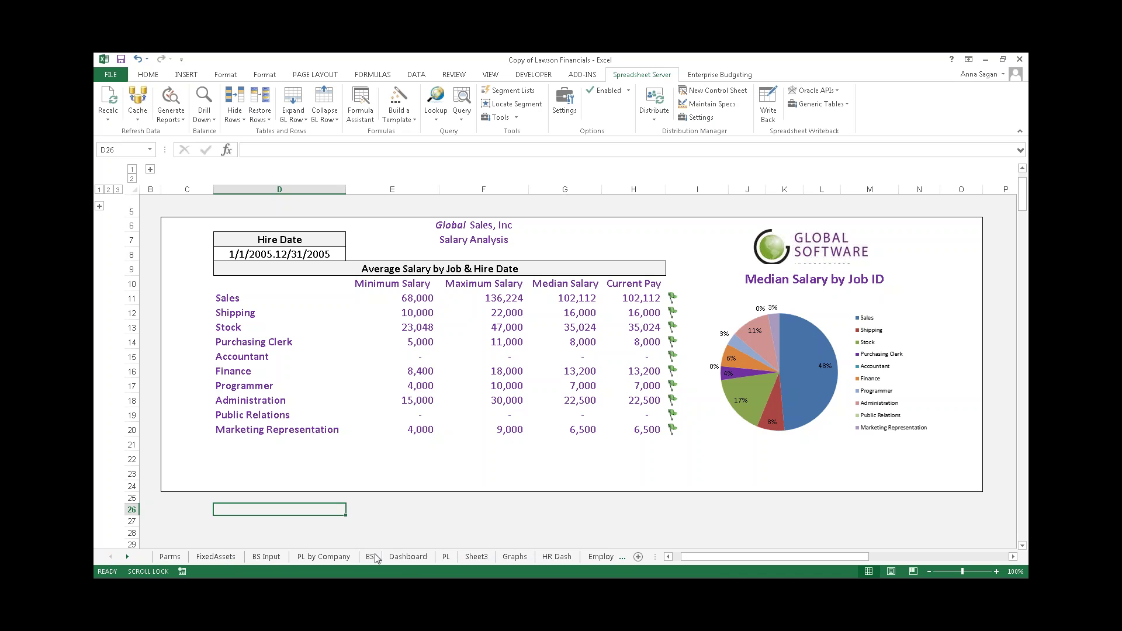
pyautogui.click(446, 558)
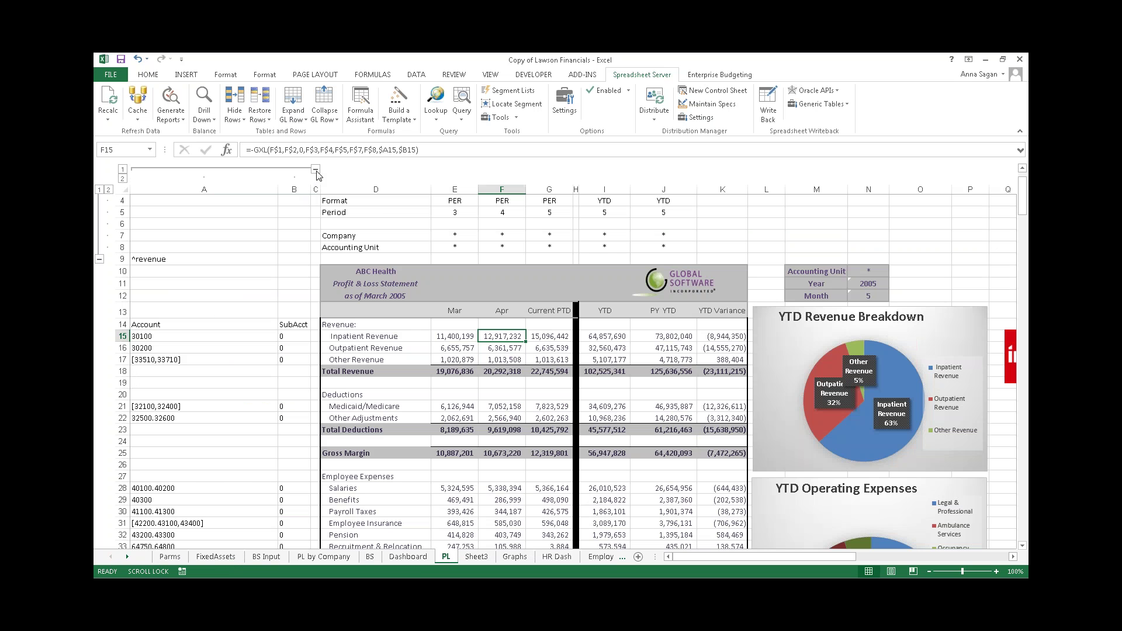
# - Collapse the grouped columns A–B and the parameter rows 1–8
pyautogui.click(316, 169)
pyautogui.scroll(1, 315, 172)
pyautogui.click(99, 294)
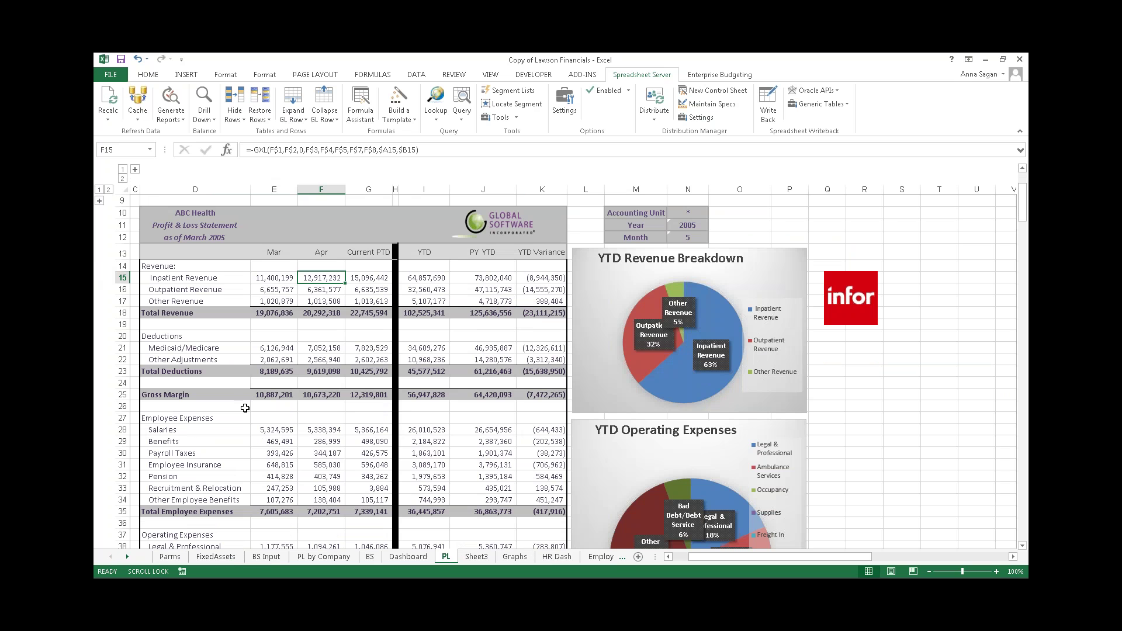
# - Set Accounting Unit N10 to 1000 to recalculate the statement, then reset it to *
pyautogui.click(684, 212)
pyautogui.moveTo(726, 386)
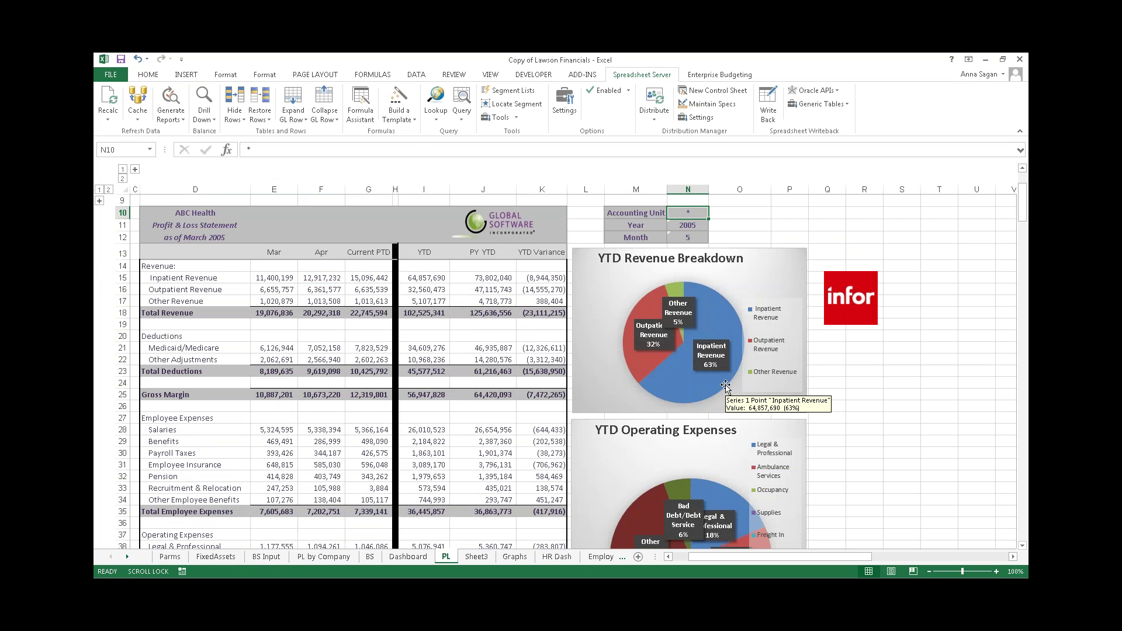
pyautogui.write('1000')
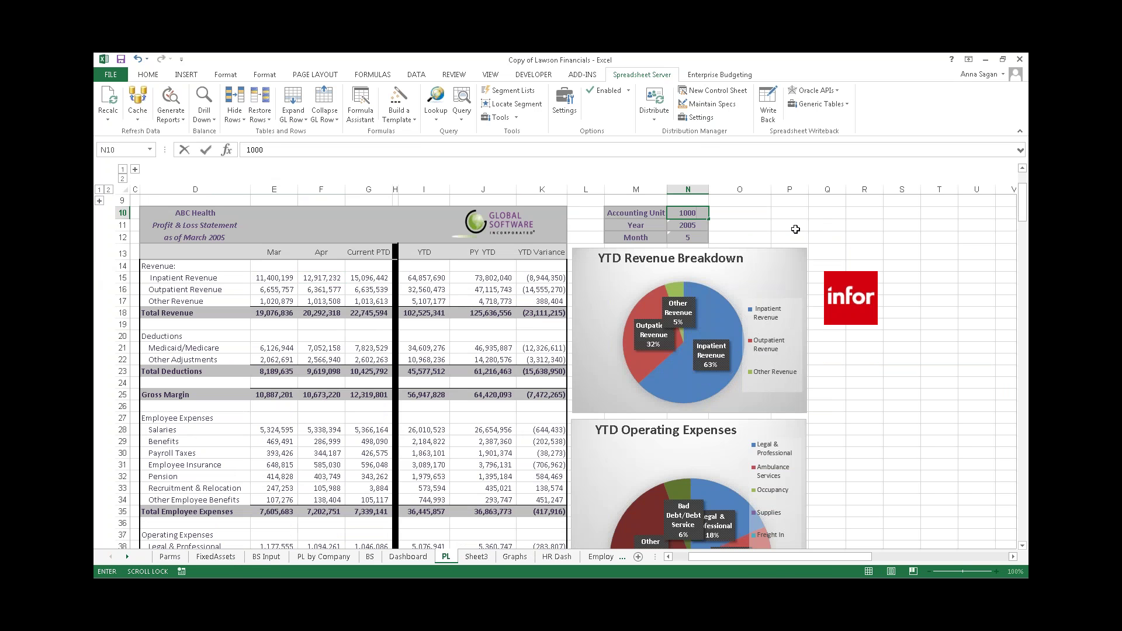
pyautogui.click(749, 226)
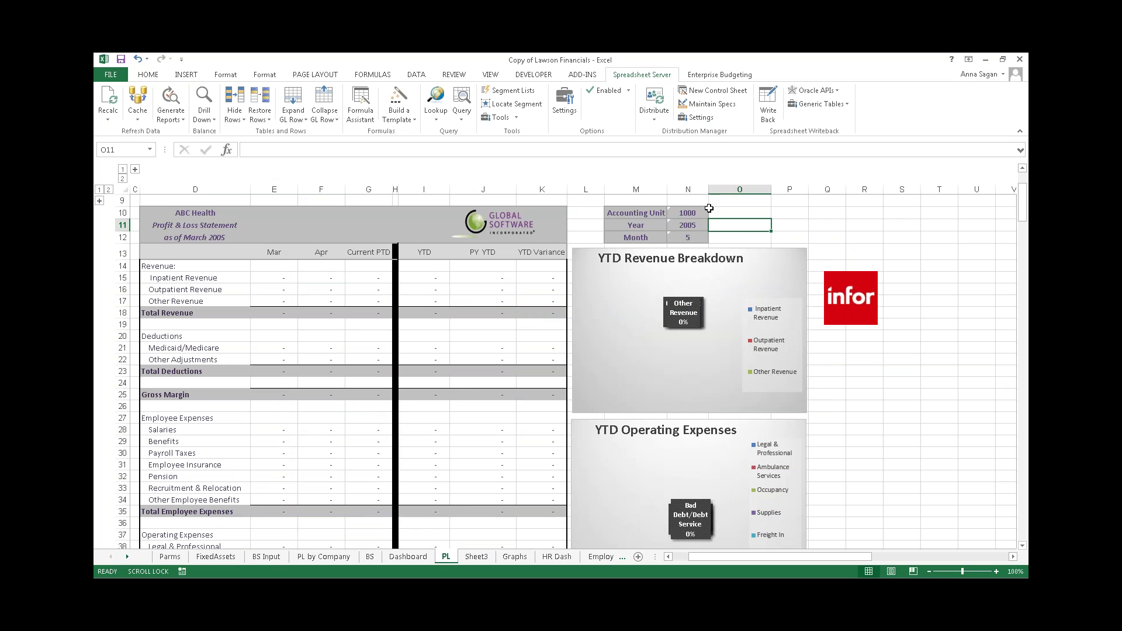
pyautogui.click(691, 214)
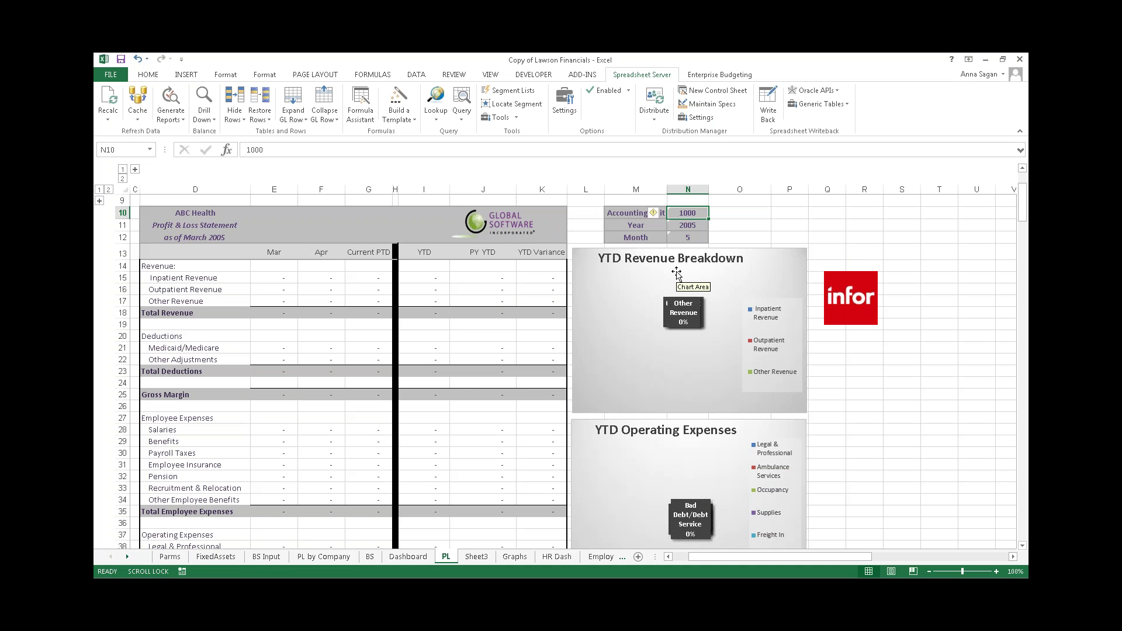
pyautogui.write('*')
pyautogui.press('Return')
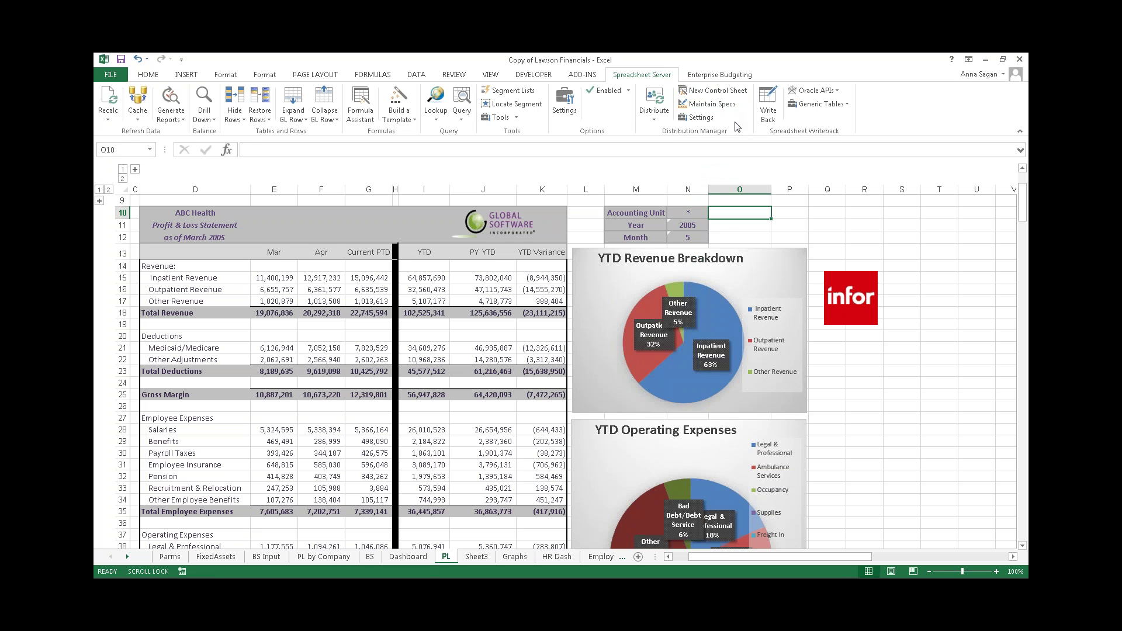
pyautogui.click(688, 215)
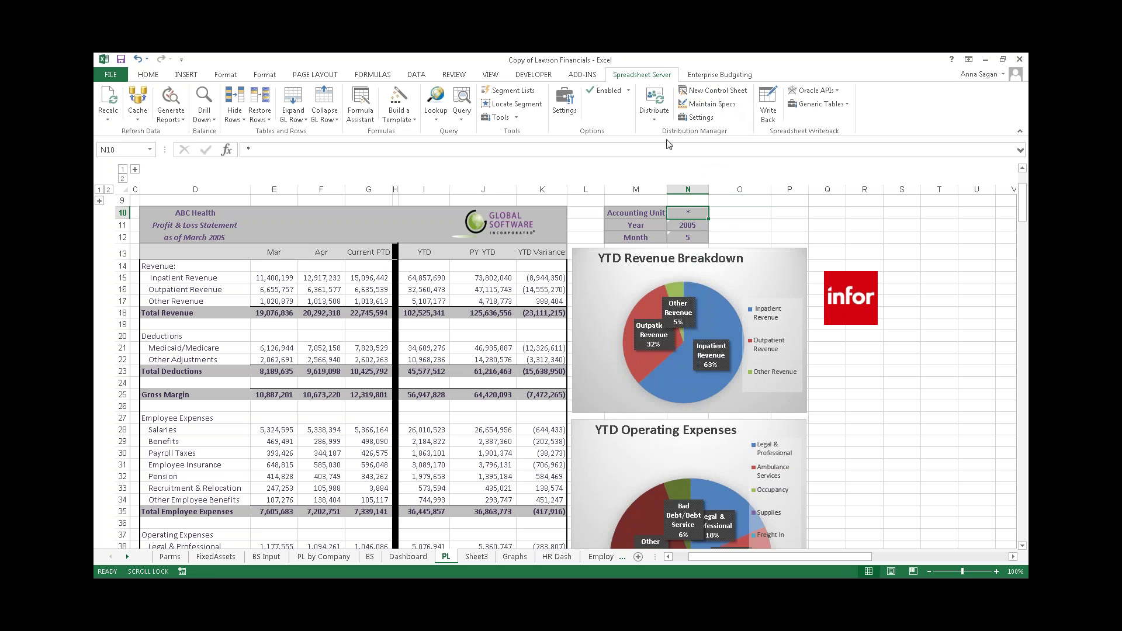
# - Create the Distribution Control worksheet
pyautogui.click(768, 199)
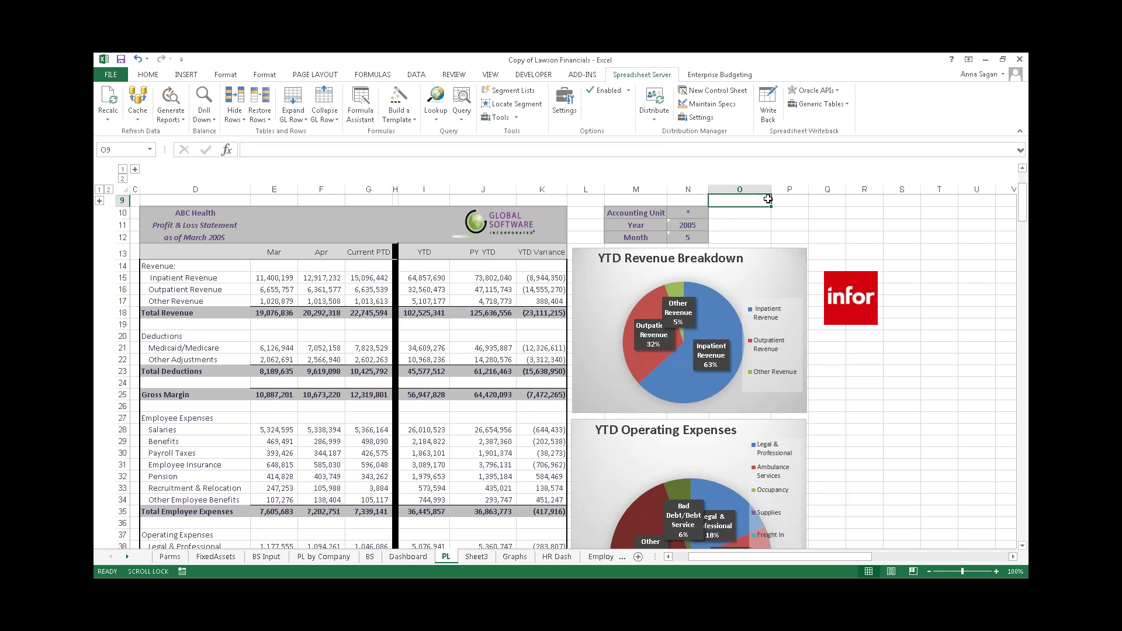
pyautogui.click(709, 91)
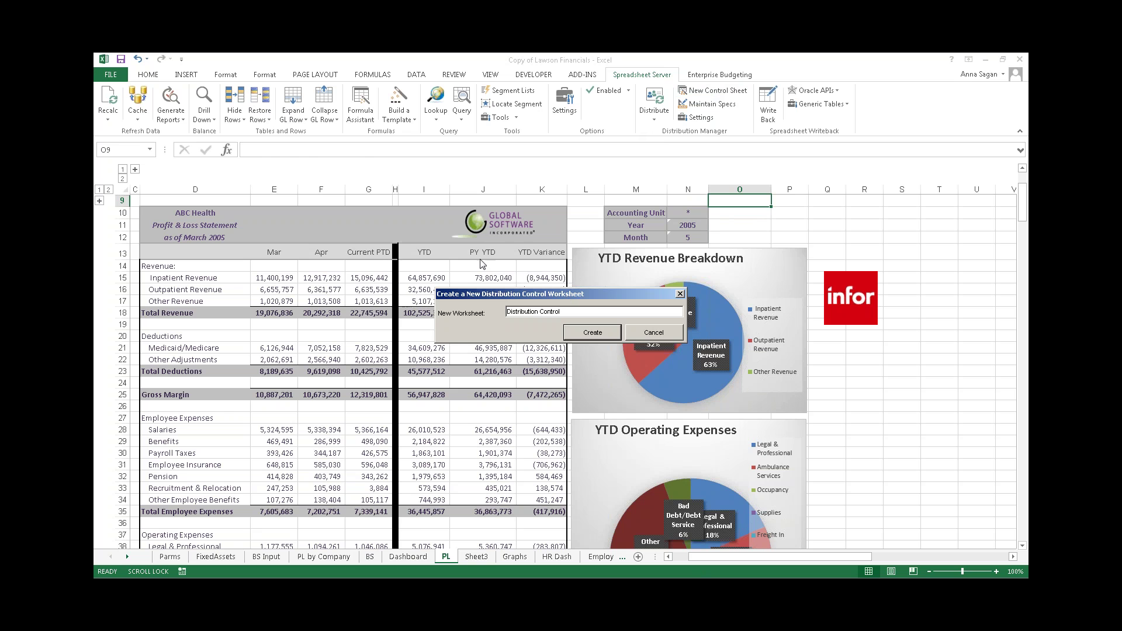
pyautogui.moveTo(514, 294); pyautogui.dragTo(427, 262)
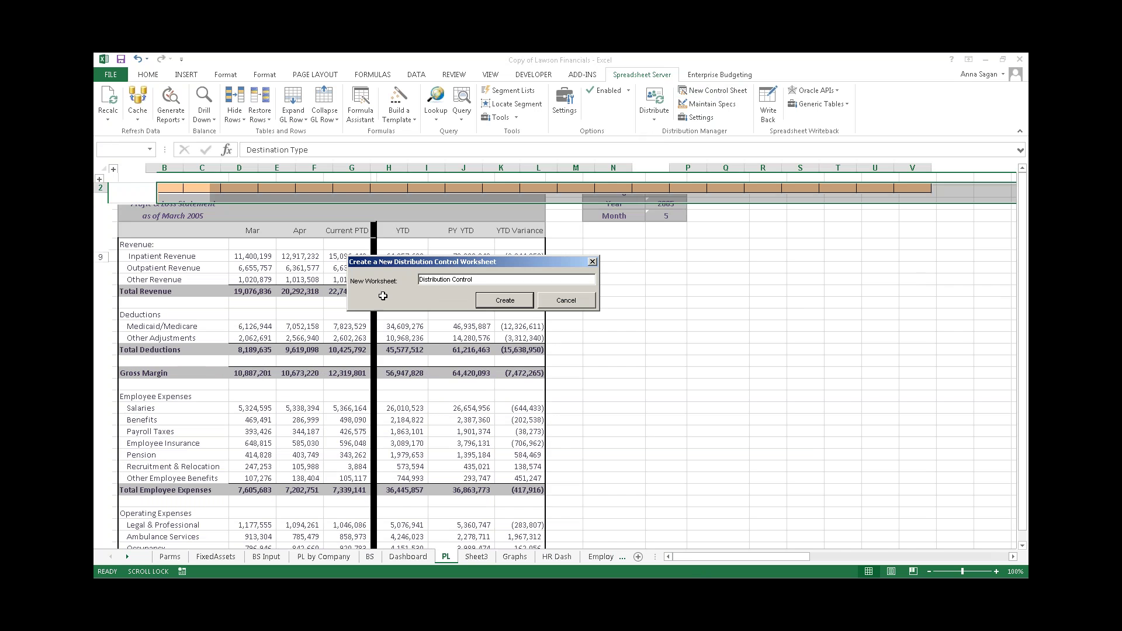
pyautogui.click(504, 300)
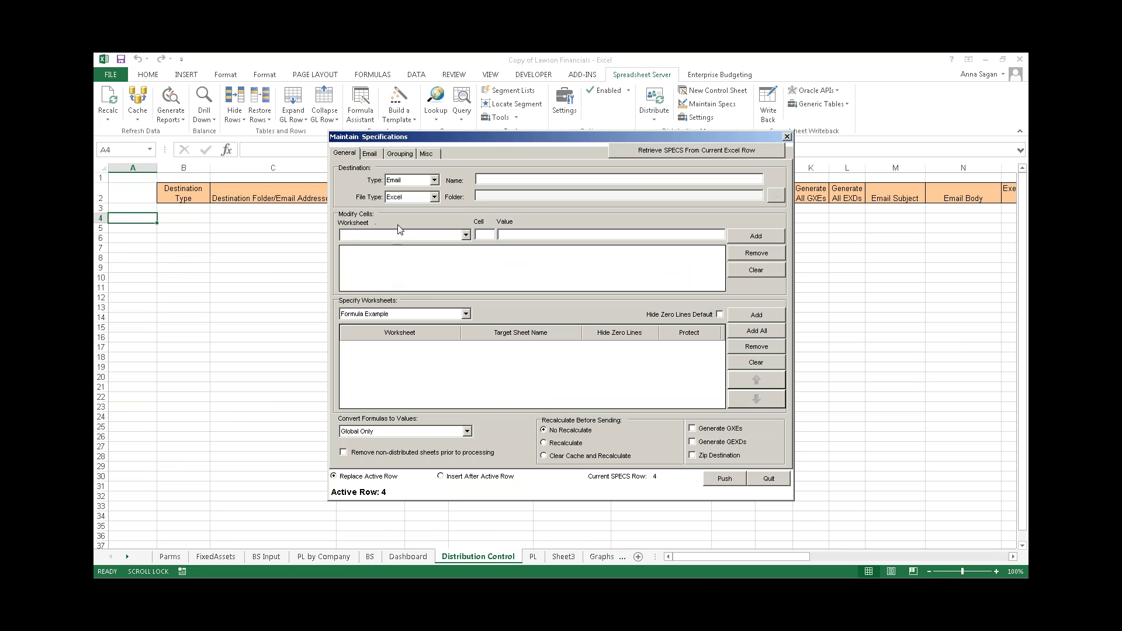
# - Set the spec's destination to Email with Excel file output and open the recipient address book
pyautogui.click(435, 180)
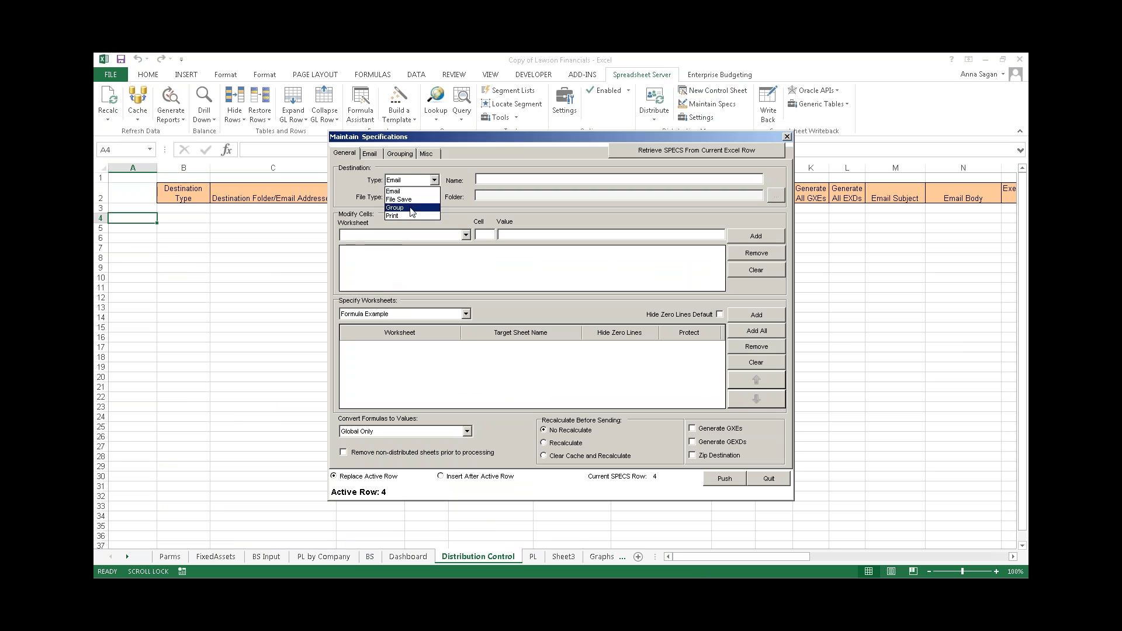
pyautogui.click(410, 199)
pyautogui.click(435, 180)
pyautogui.click(419, 192)
pyautogui.click(412, 197)
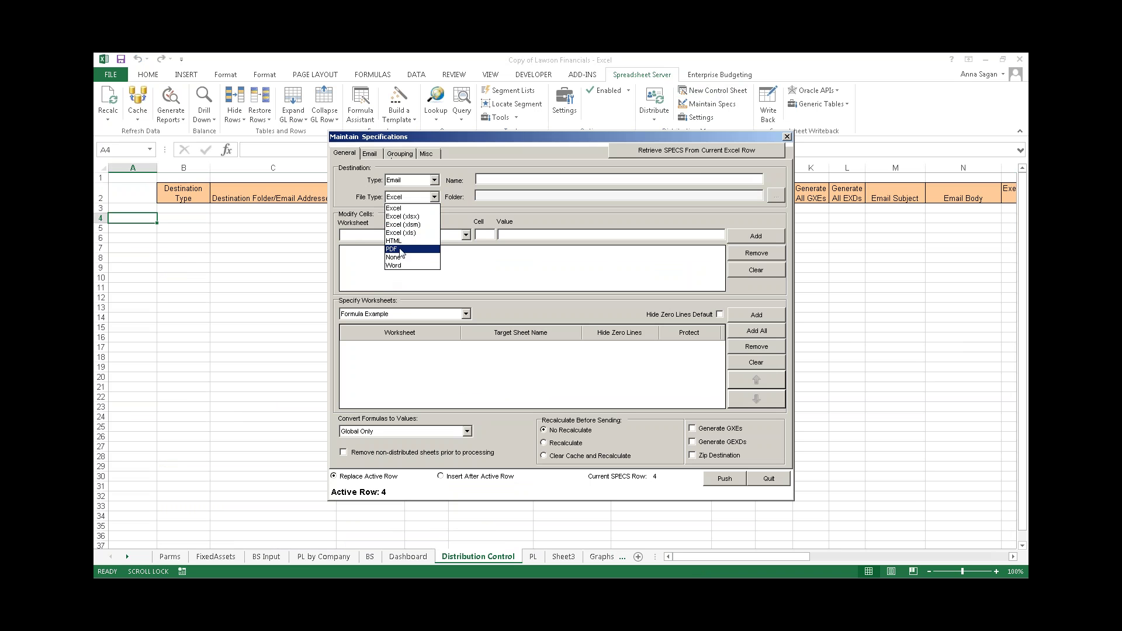
pyautogui.click(401, 209)
pyautogui.click(370, 153)
pyautogui.click(374, 176)
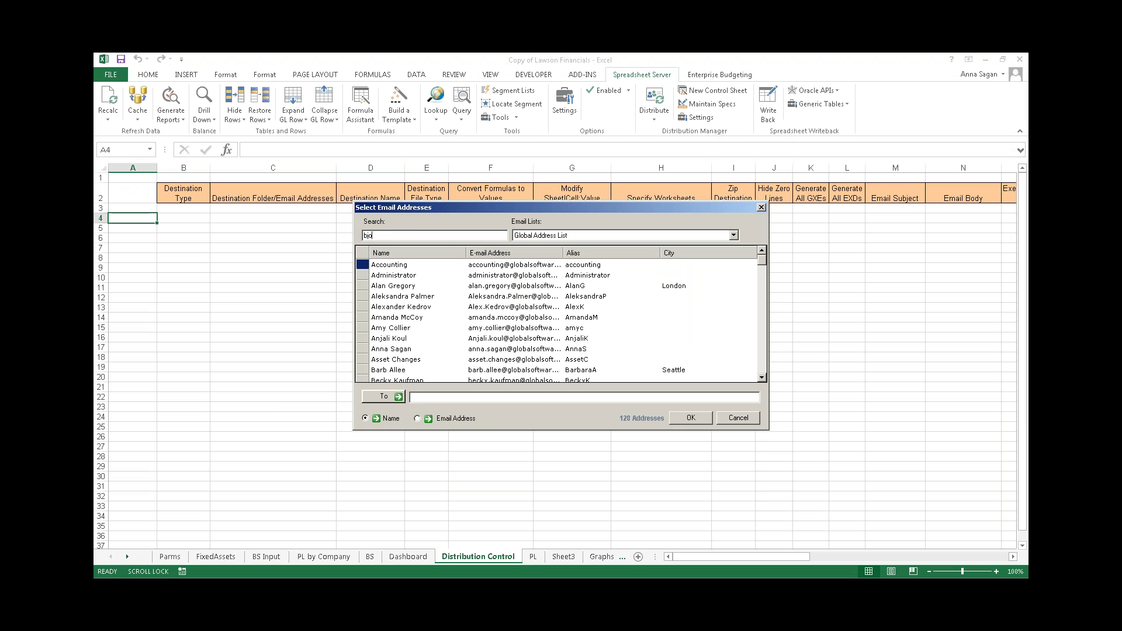
# - Add the searched recipient and enter subject 'Monthly report' with body 'please review'
pyautogui.write('r')
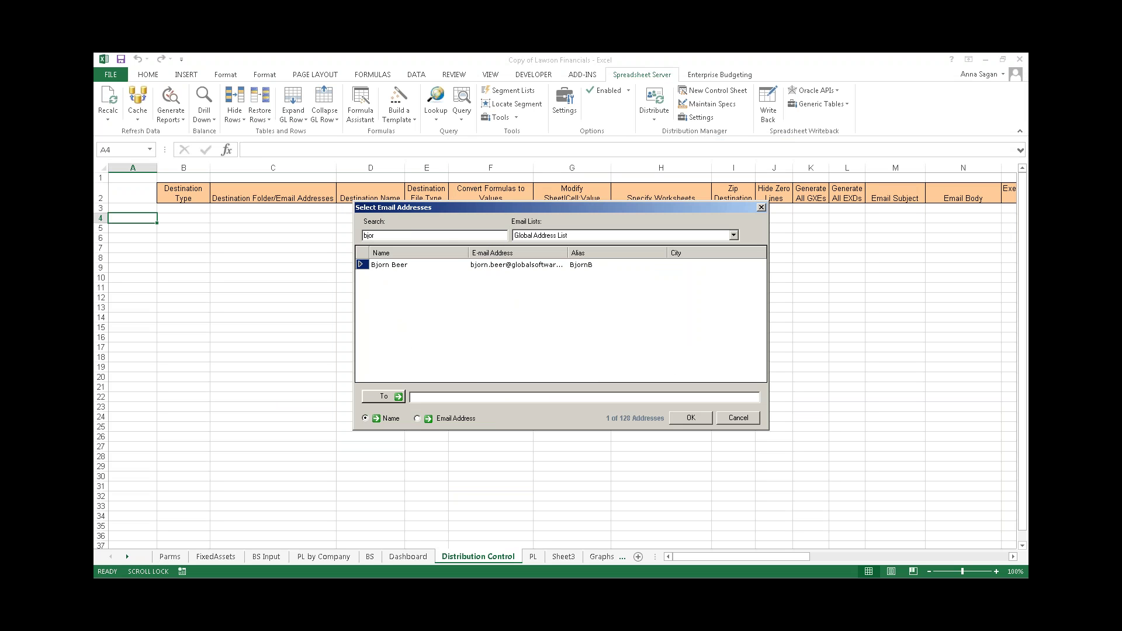
pyautogui.doubleClick(363, 266)
pyautogui.click(691, 417)
pyautogui.click(432, 190)
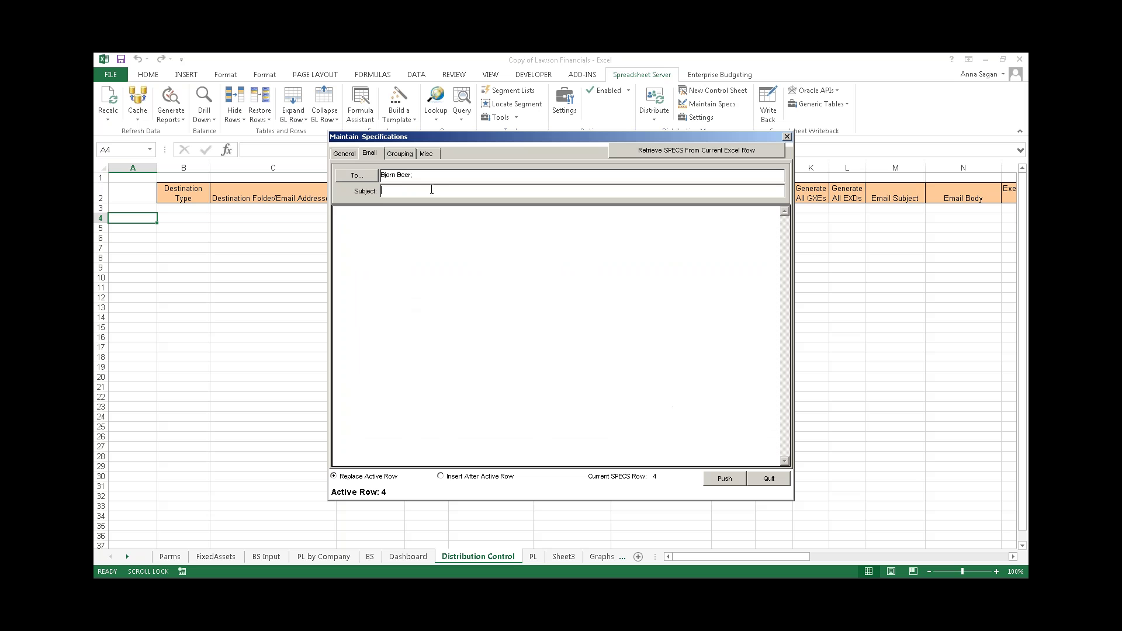
pyautogui.write('Plea')
pyautogui.write('Mont')
pyautogui.write('ease review')
pyautogui.click(426, 154)
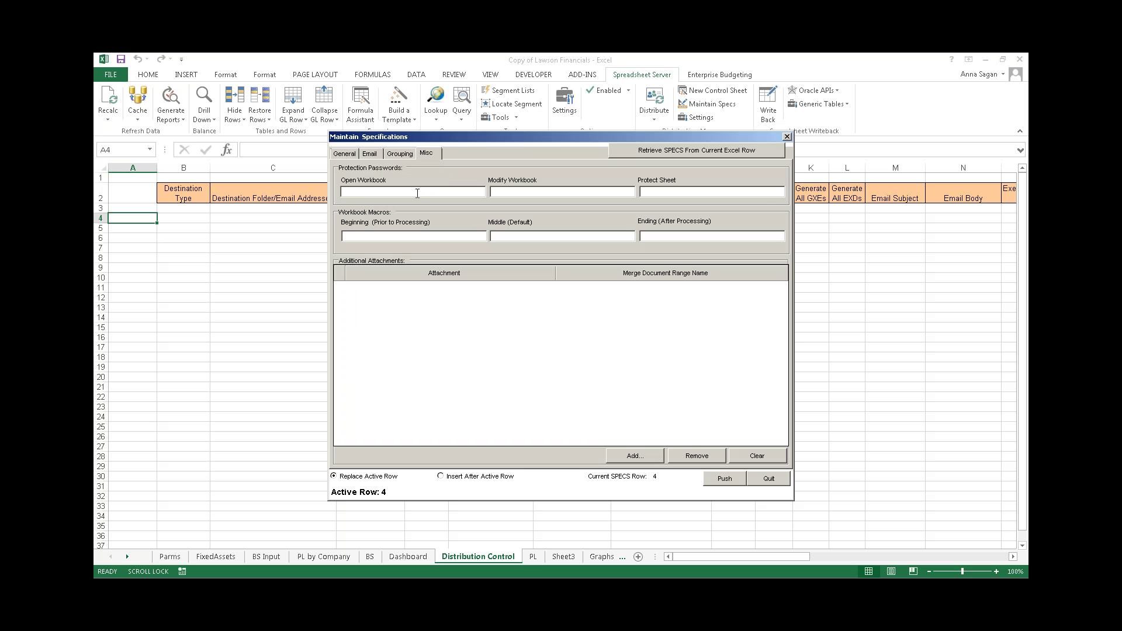
# - Look at the Misc attachment options, cancel adding an attachment, and return to General settings
pyautogui.click(345, 153)
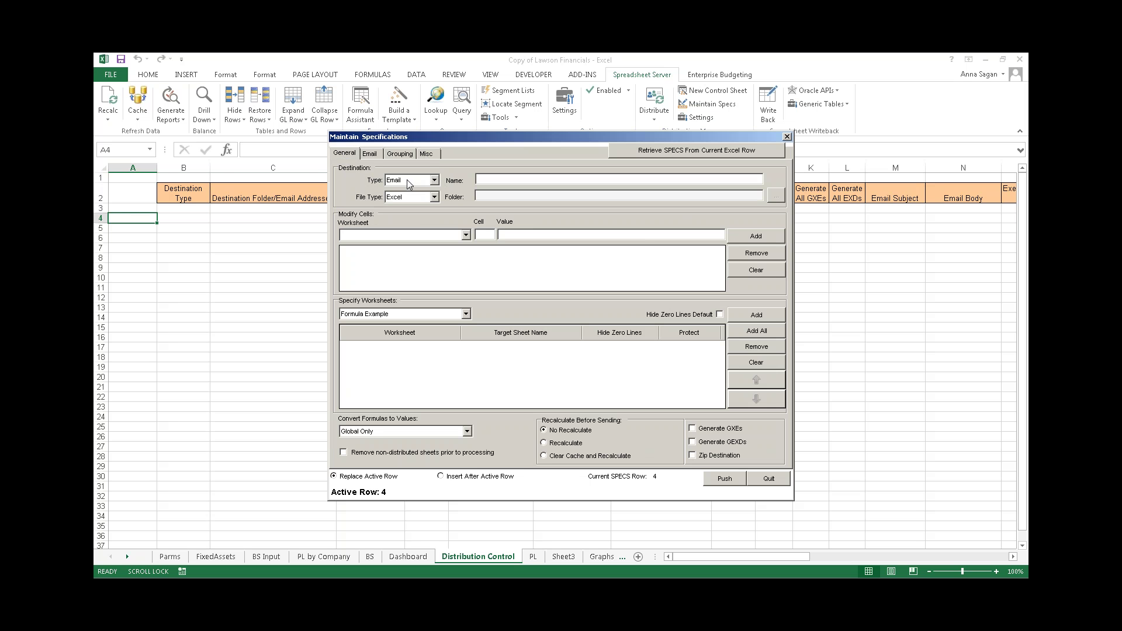
pyautogui.click(426, 154)
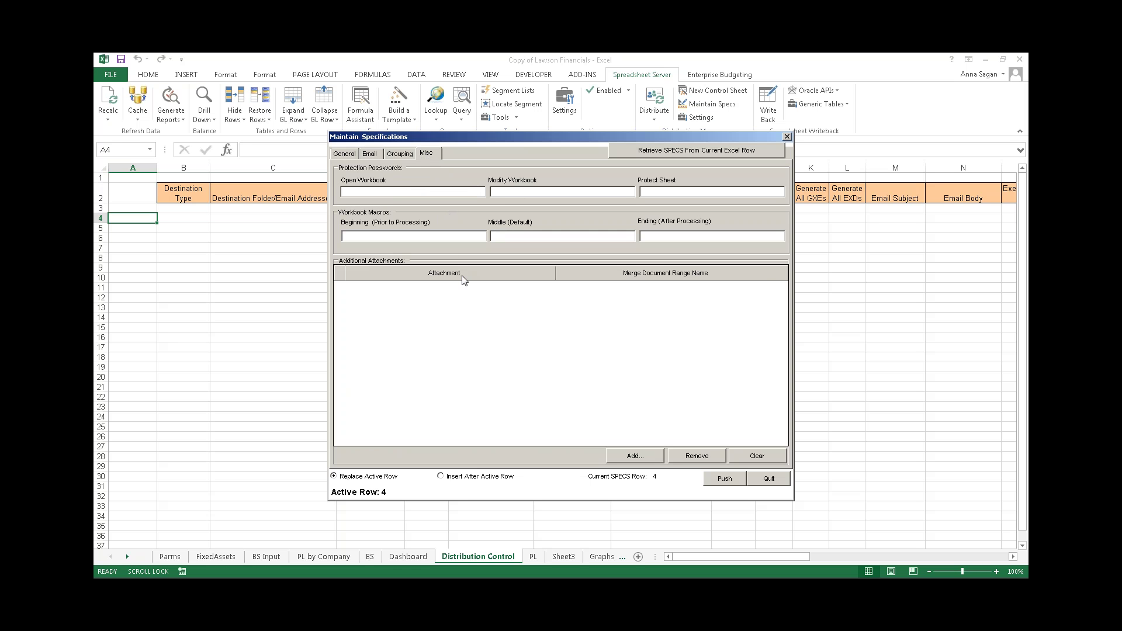
pyautogui.click(636, 455)
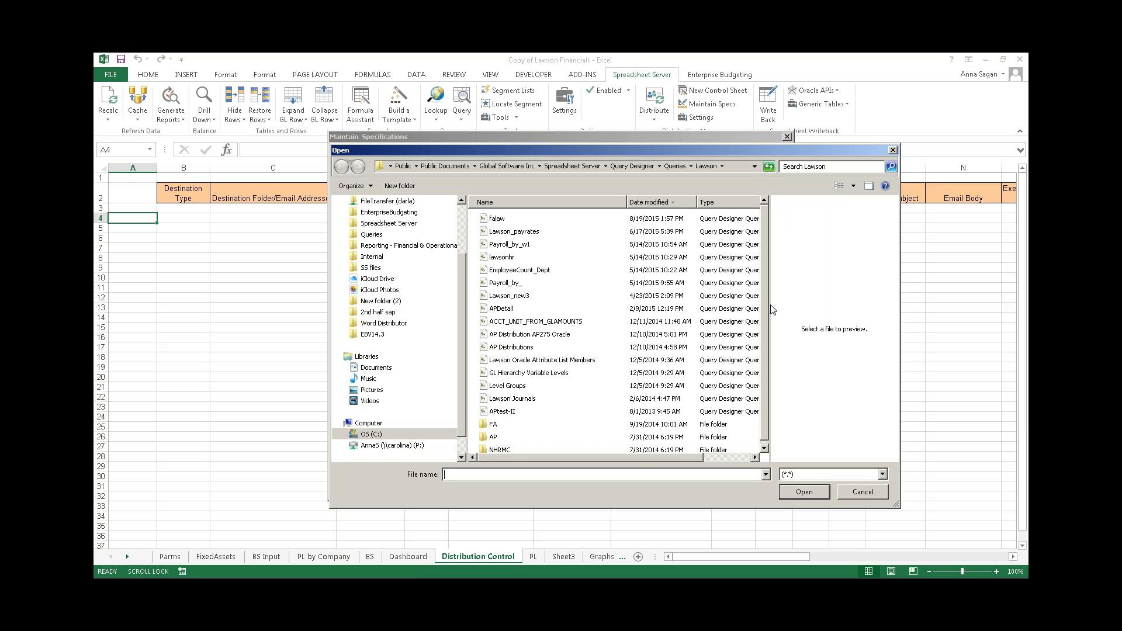
pyautogui.click(893, 150)
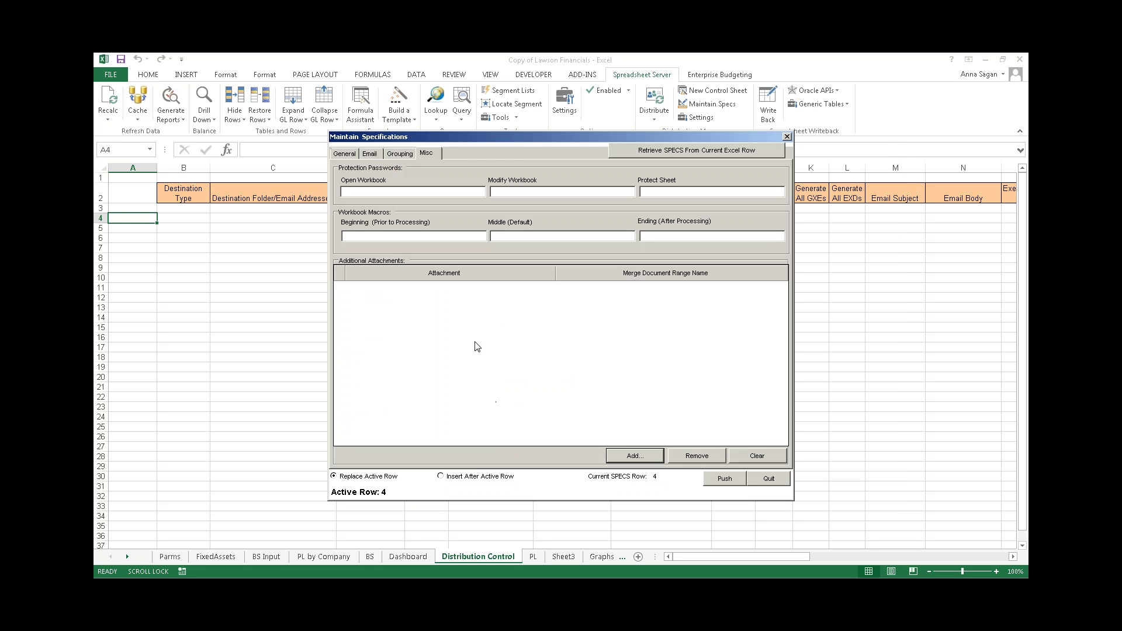
pyautogui.click(345, 153)
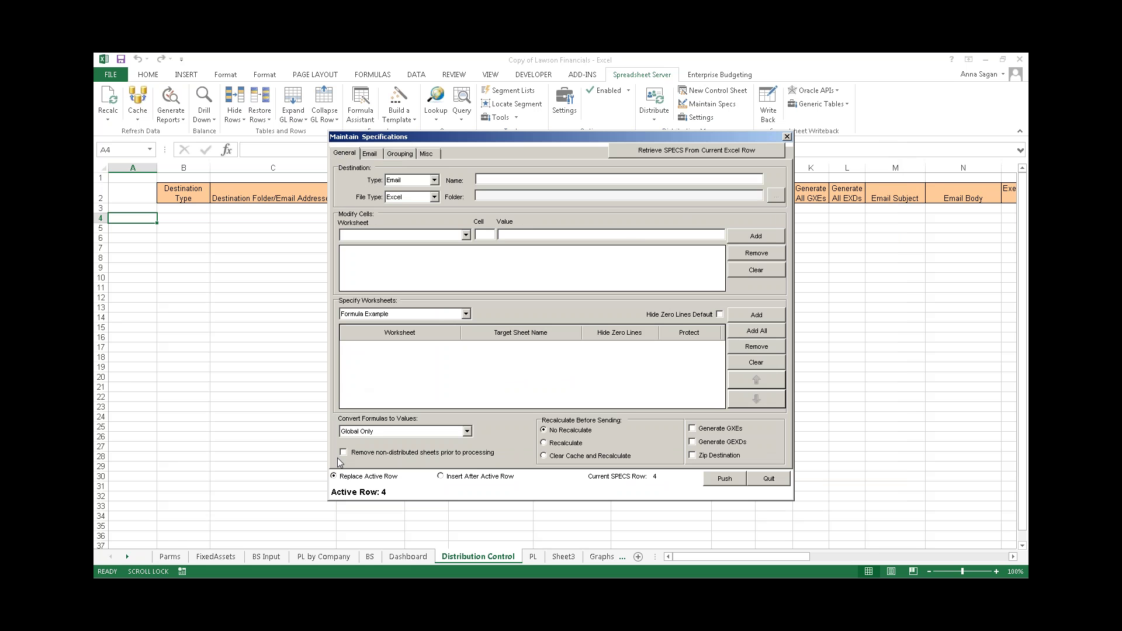
# - Add a cell change setting PL!N10, the Accounting Unit, to 5000
pyautogui.click(534, 559)
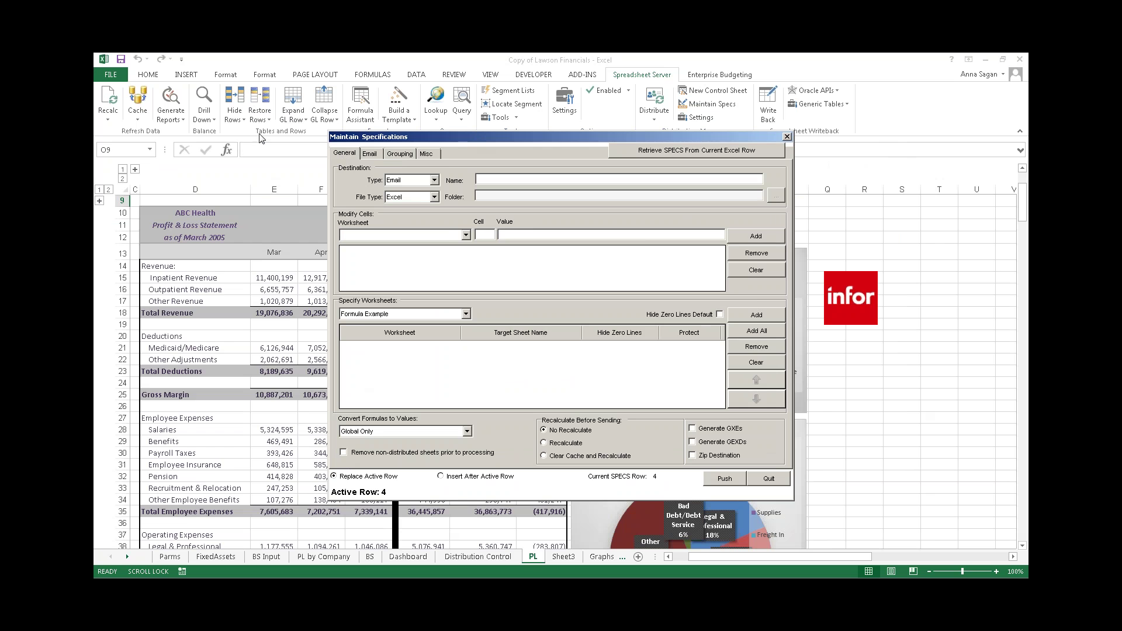
pyautogui.moveTo(471, 137); pyautogui.dragTo(261, 136)
pyautogui.click(233, 238)
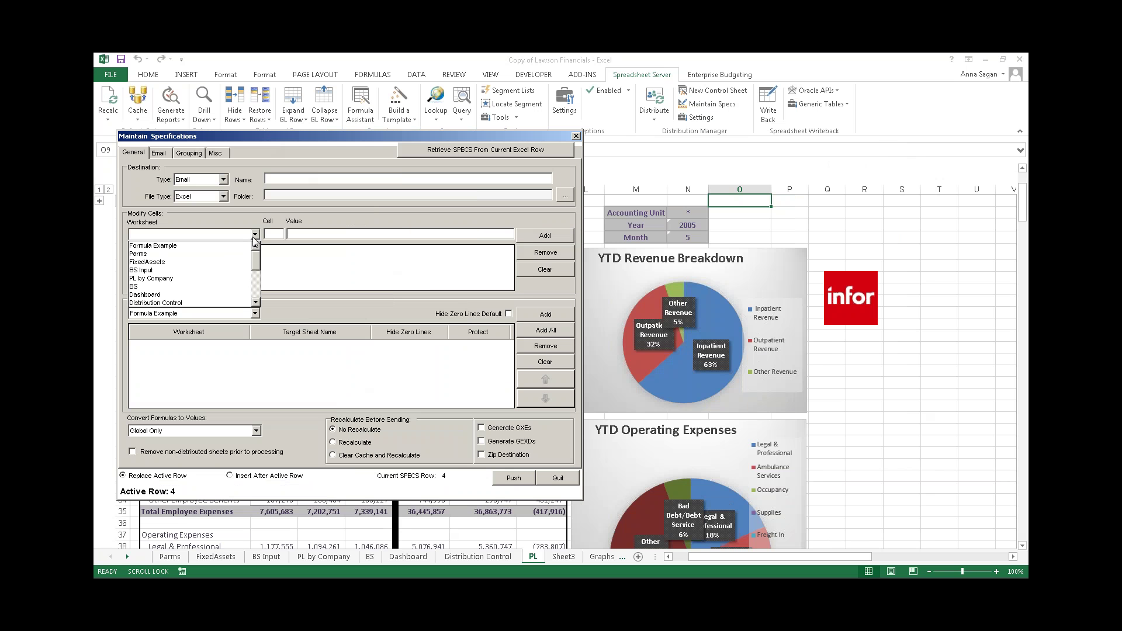
pyautogui.scroll(-1, 203, 284)
pyautogui.click(204, 287)
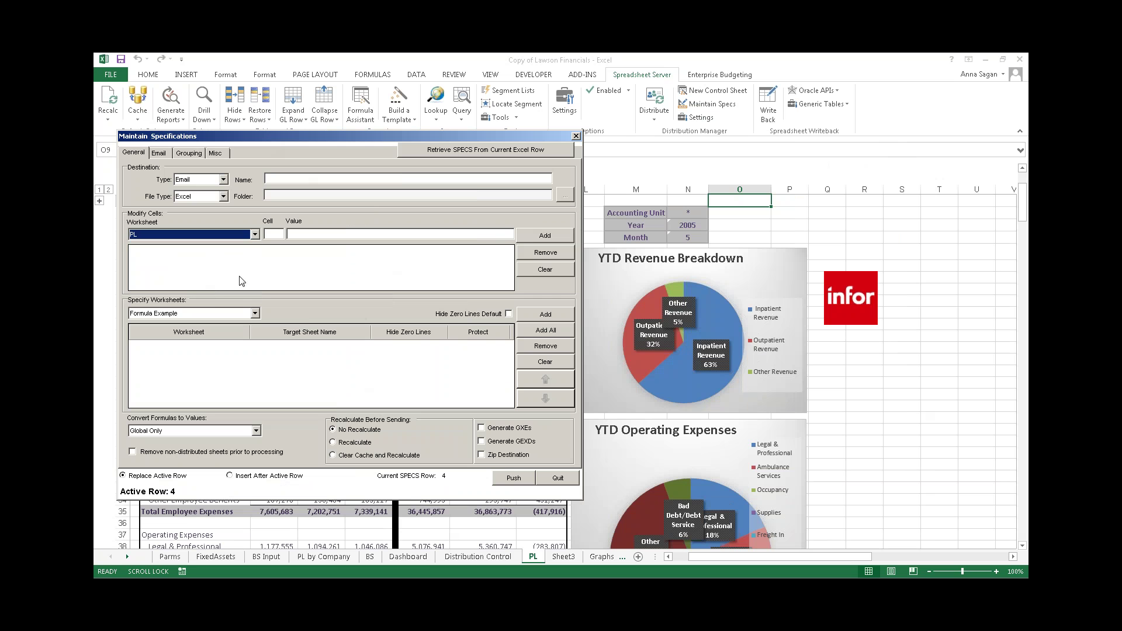
pyautogui.click(274, 235)
pyautogui.click(681, 213)
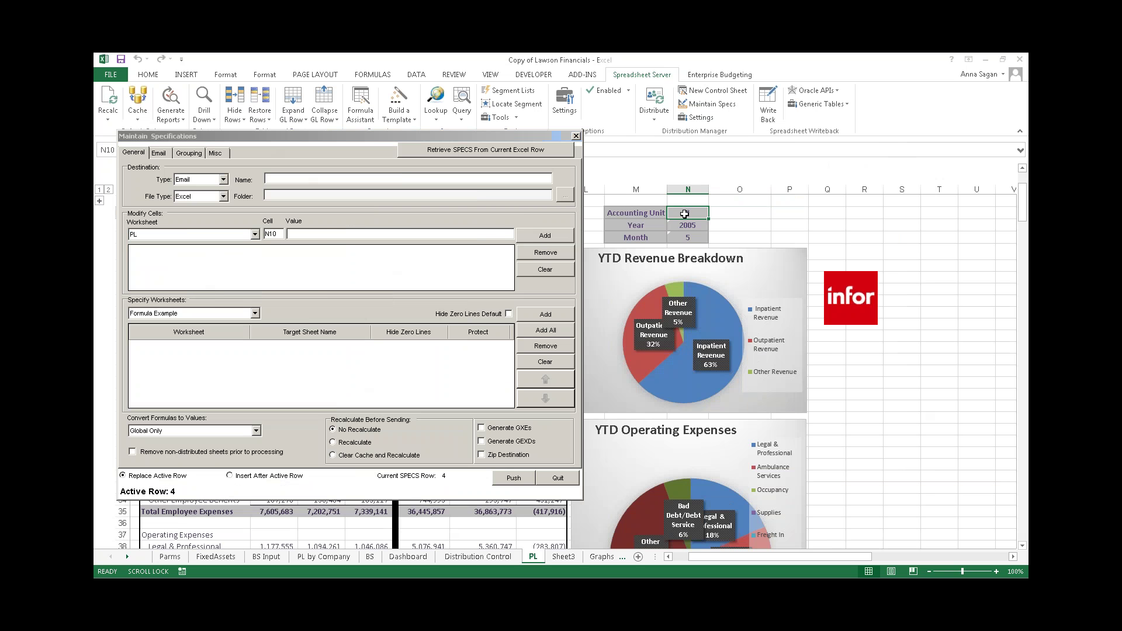
pyautogui.click(324, 234)
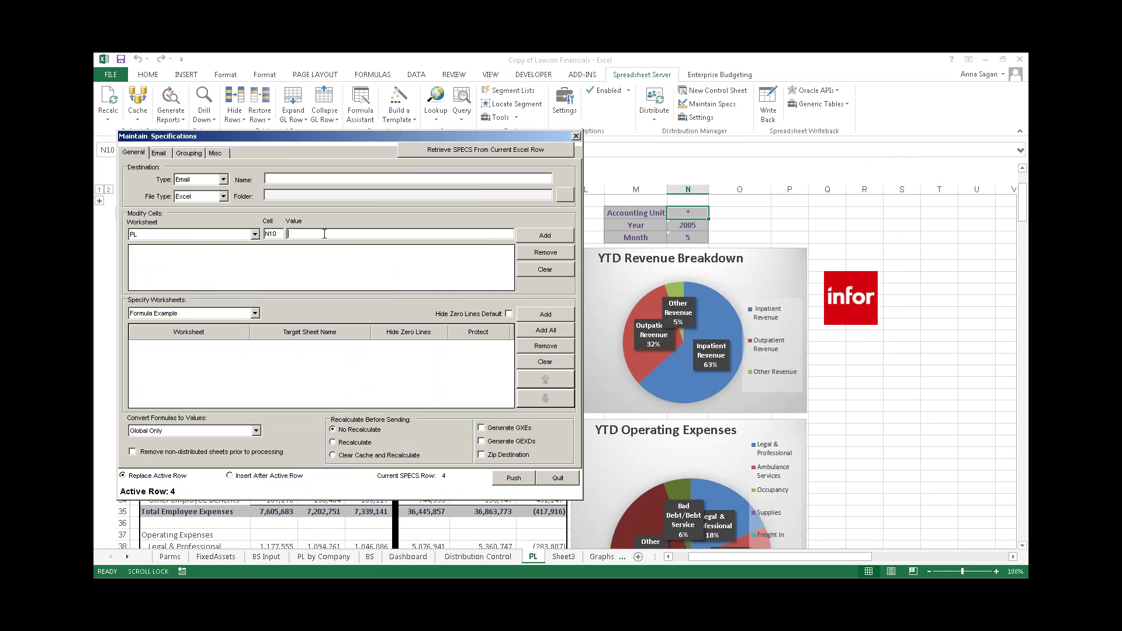
pyautogui.write('5000')
pyautogui.click(523, 236)
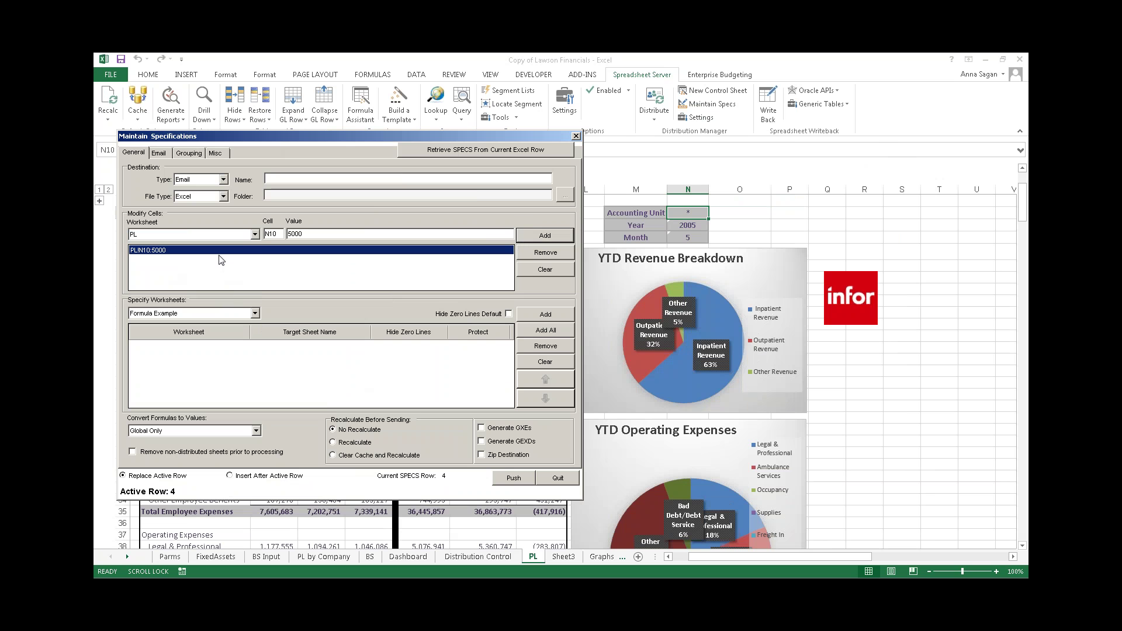
# - Add PL and TransDet as the sheets to distribute
pyautogui.click(255, 234)
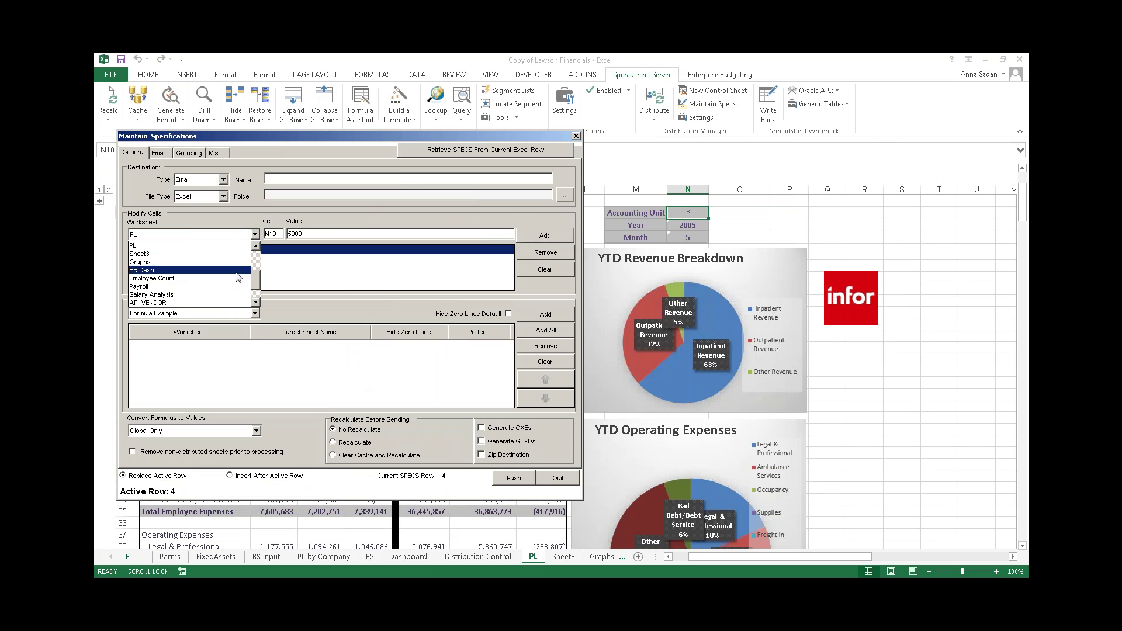
pyautogui.click(311, 272)
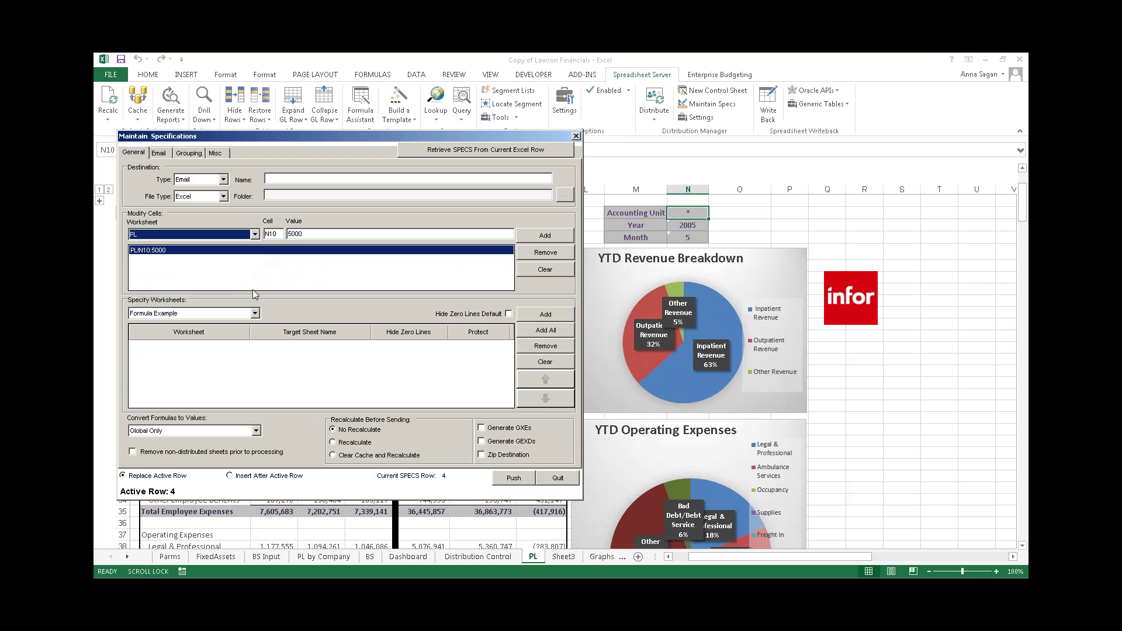
pyautogui.click(255, 313)
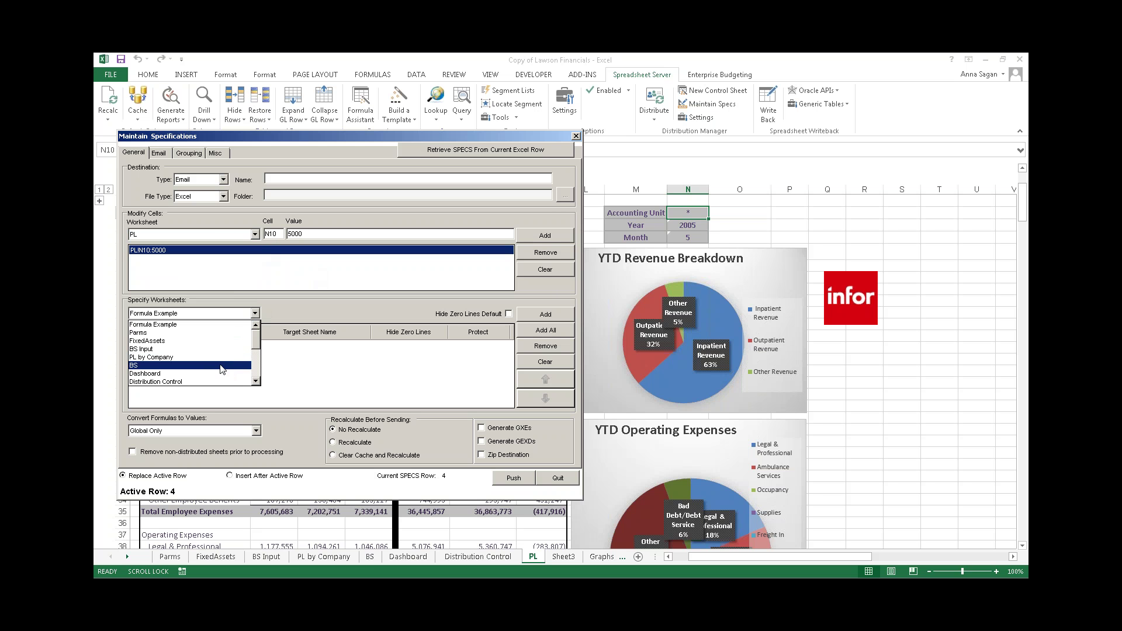
pyautogui.scroll(-1, 223, 367)
pyautogui.click(190, 370)
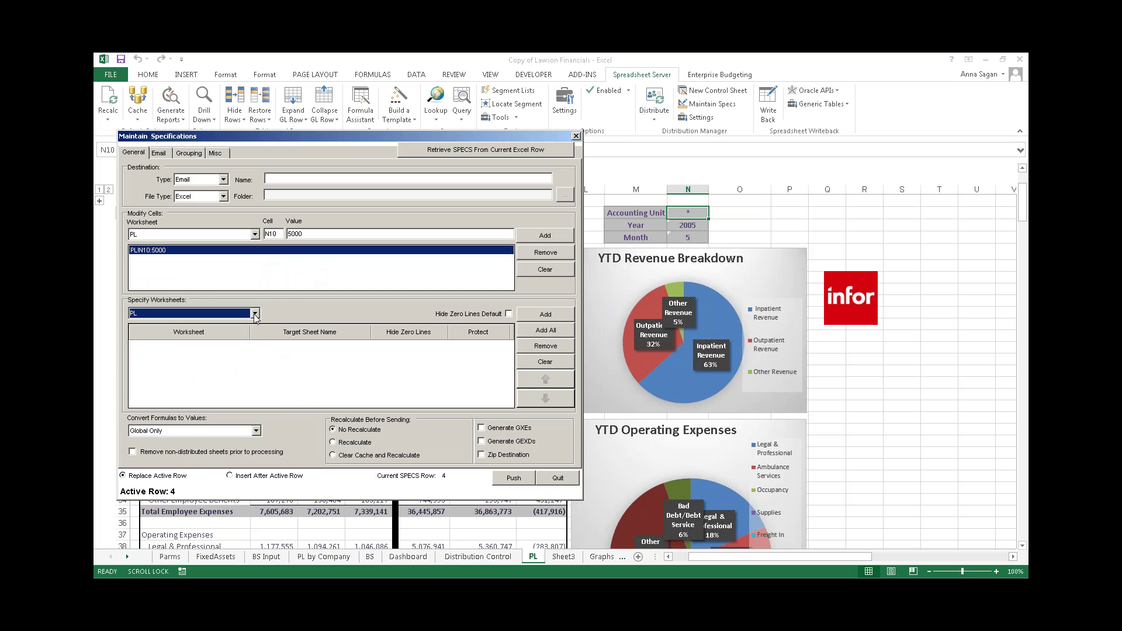
pyautogui.click(539, 316)
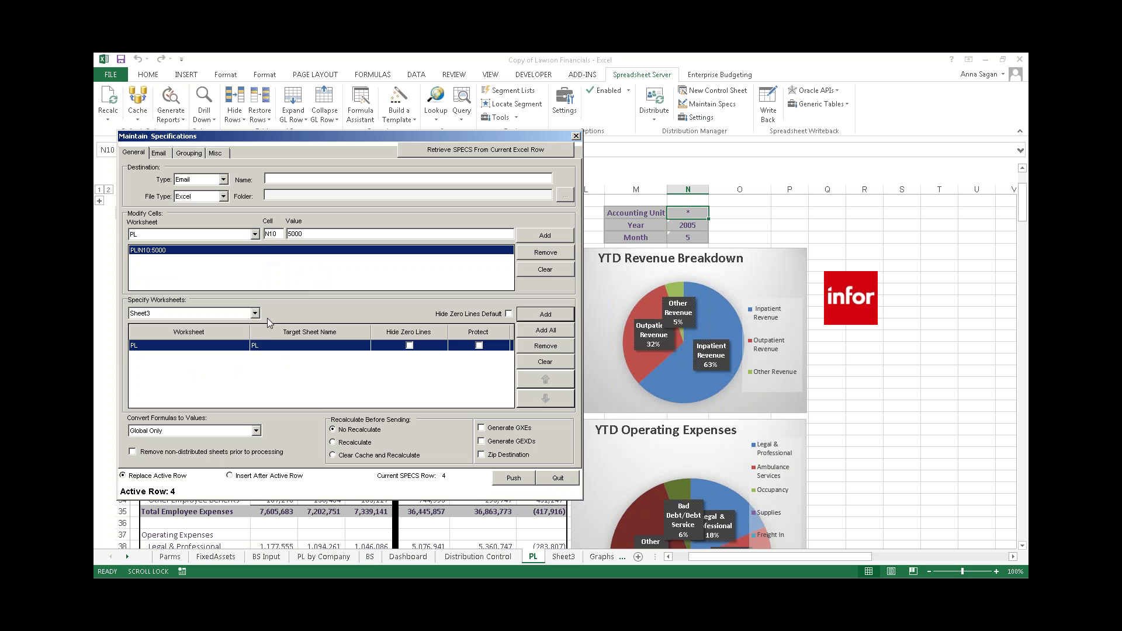
pyautogui.click(255, 314)
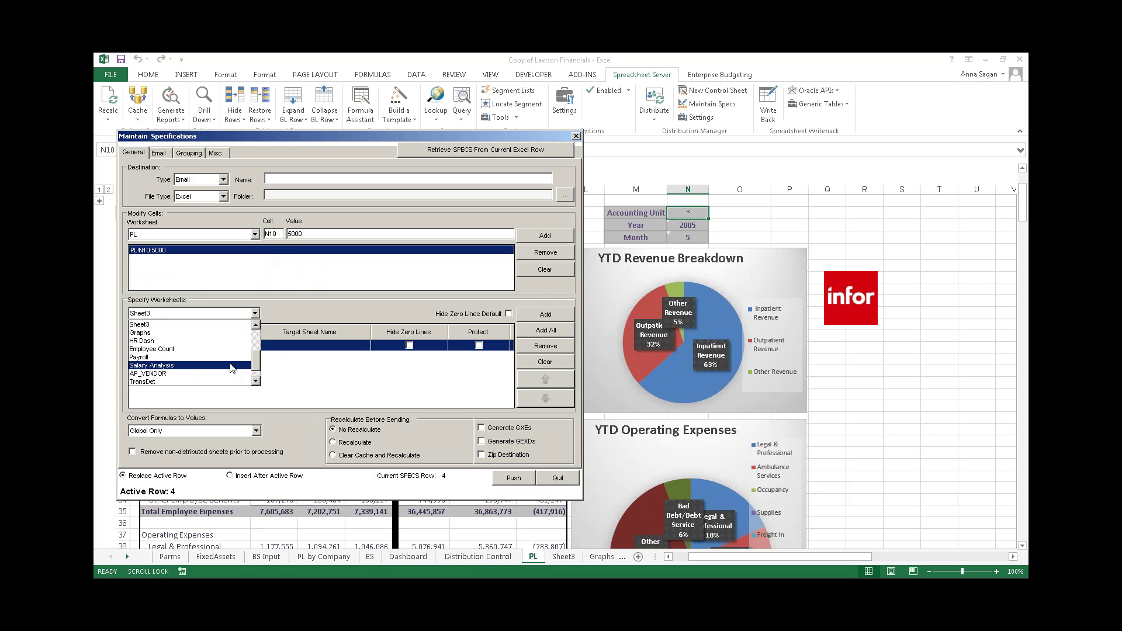
pyautogui.scroll(-3, 232, 369)
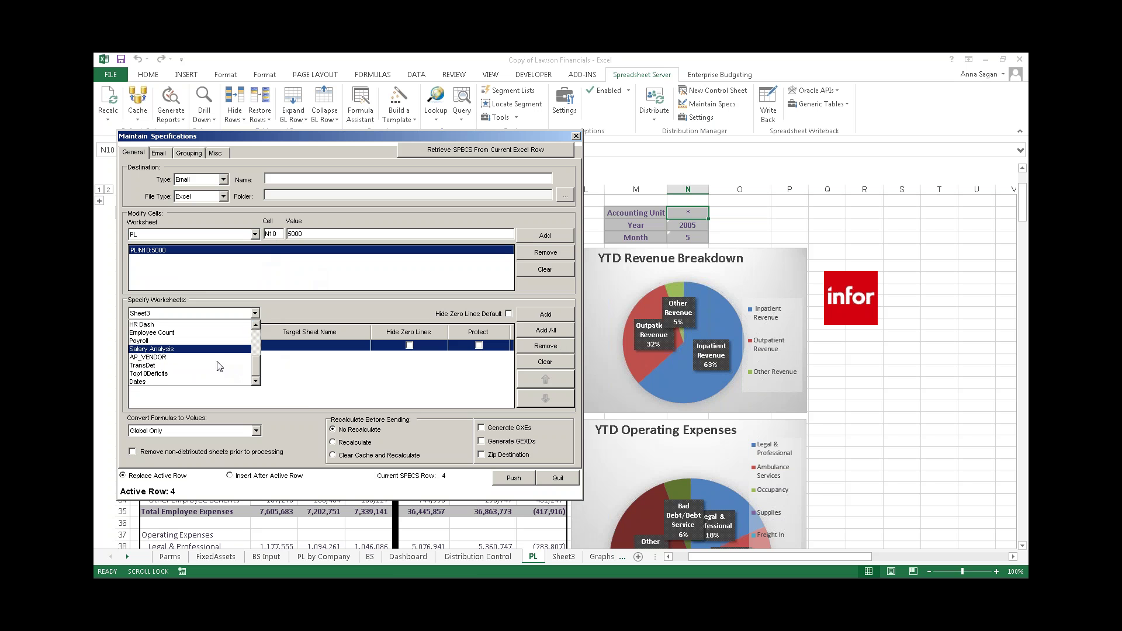
pyautogui.click(212, 370)
pyautogui.click(538, 315)
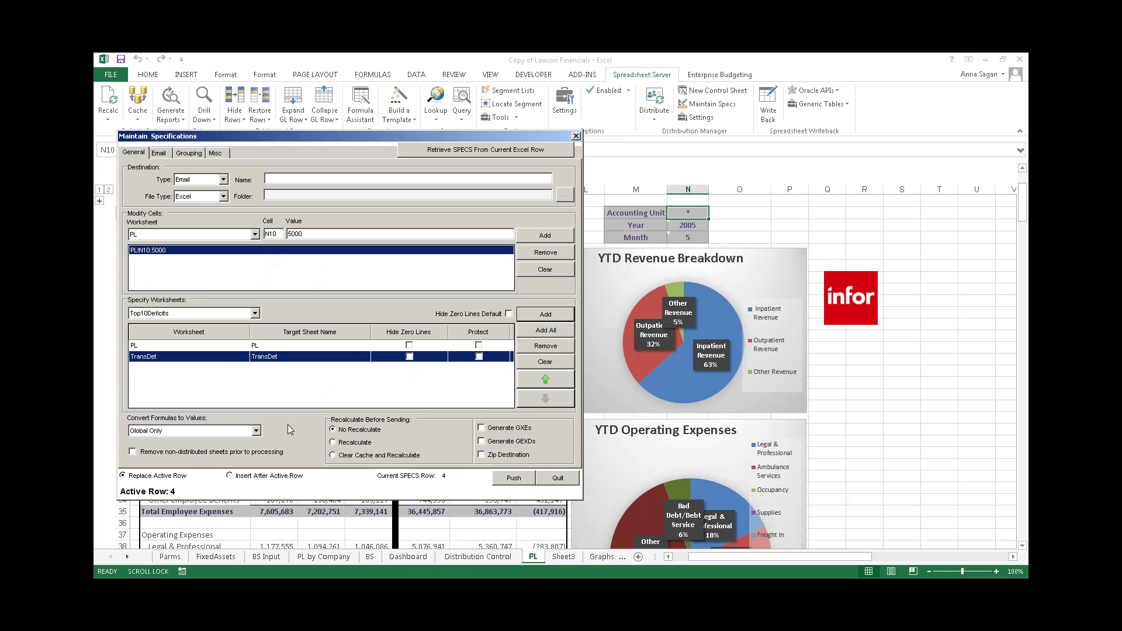
# - Keep formula conversion at Global Only, enable Recalculate before sending, and push the spec
pyautogui.click(256, 432)
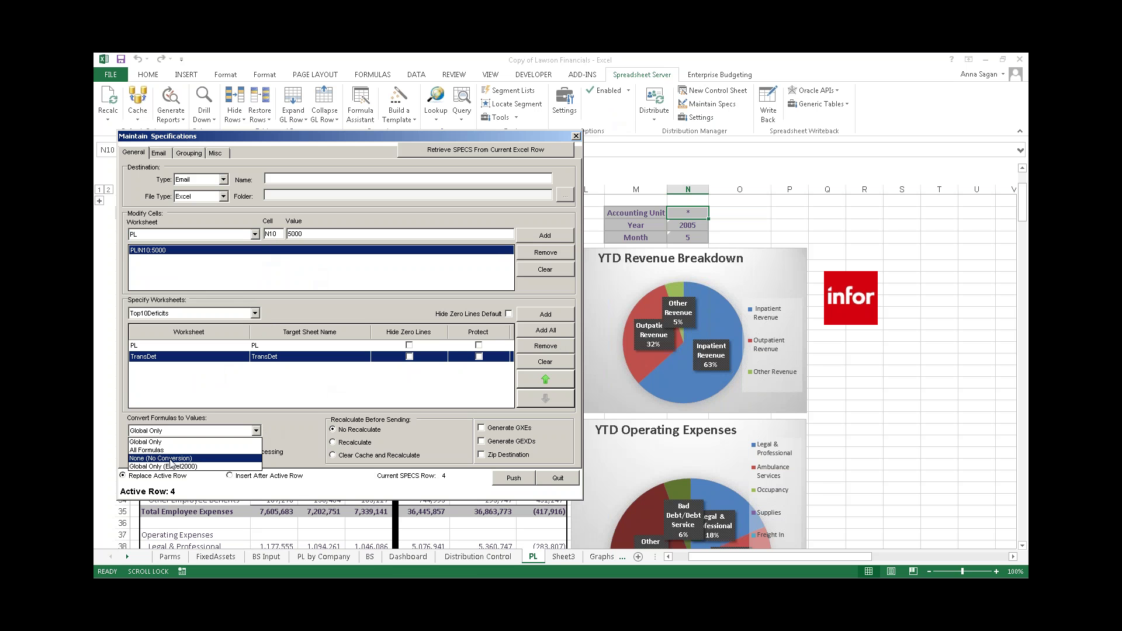
pyautogui.click(171, 460)
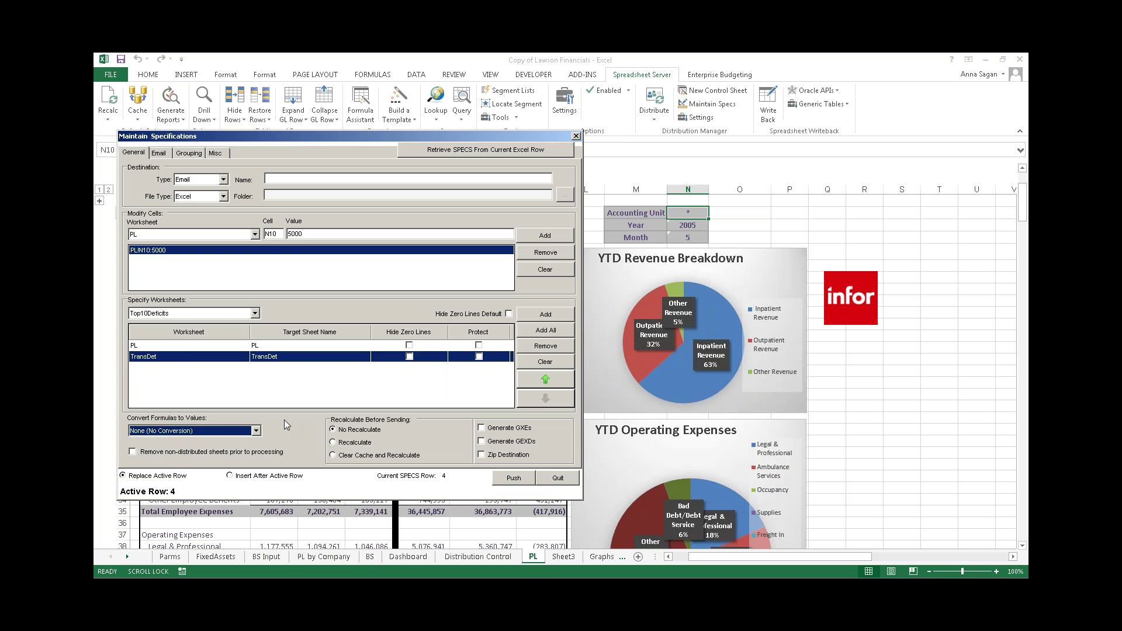
pyautogui.click(256, 431)
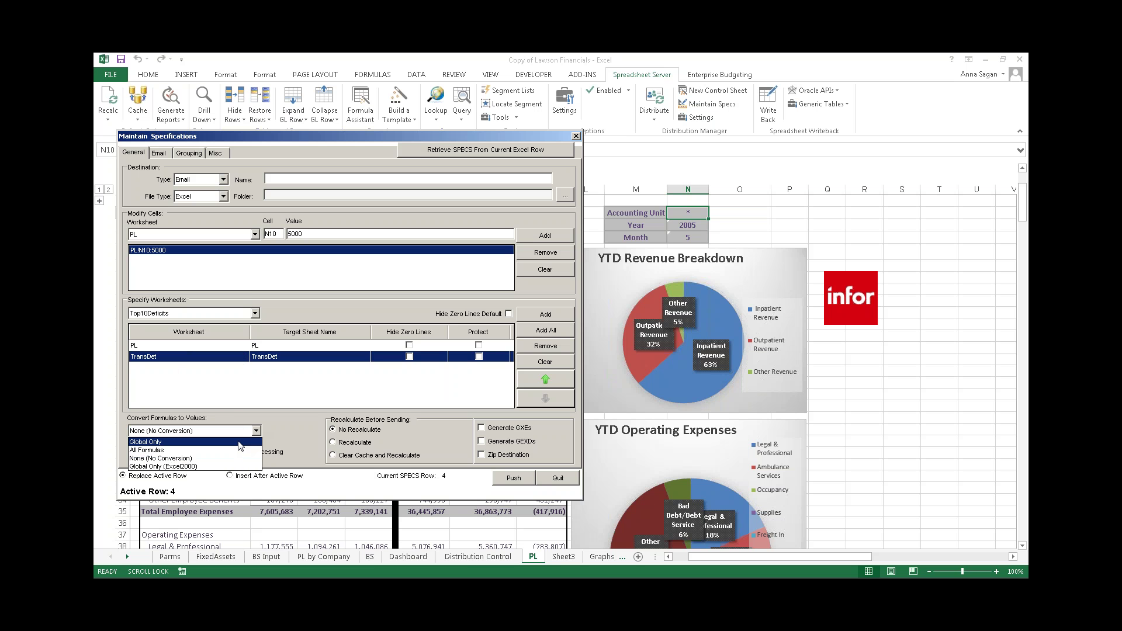
pyautogui.click(241, 443)
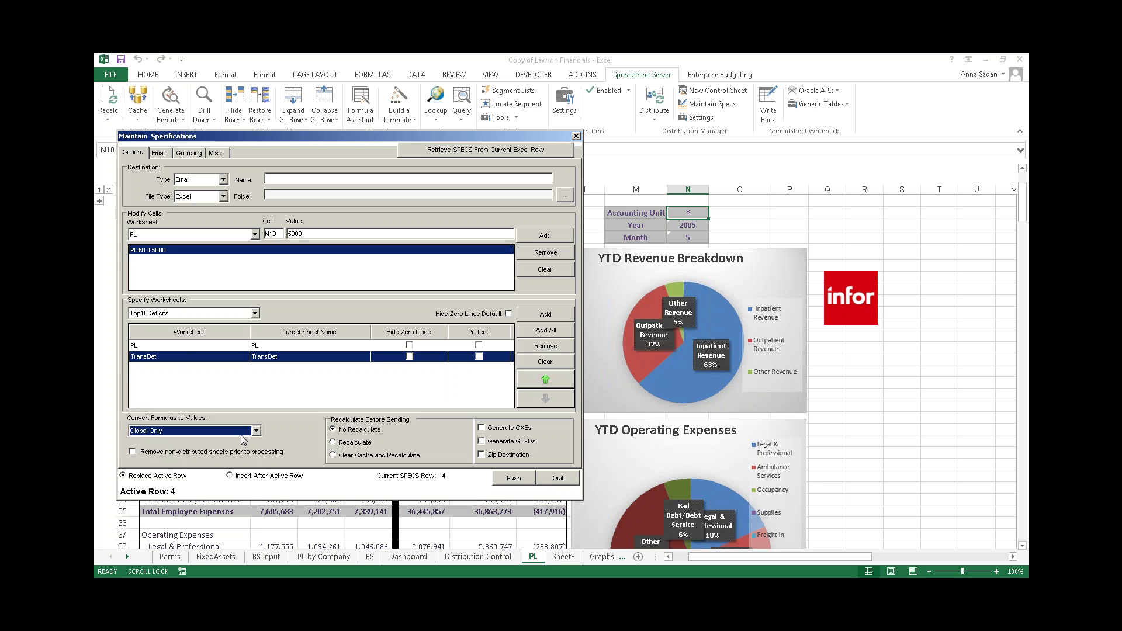
pyautogui.click(256, 432)
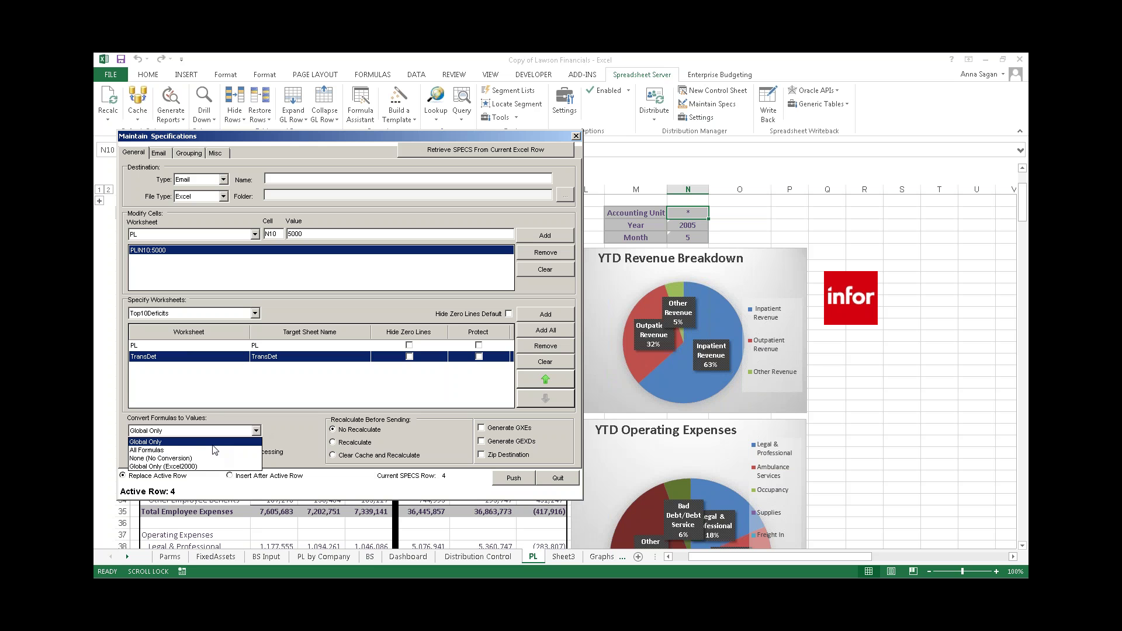
pyautogui.click(212, 445)
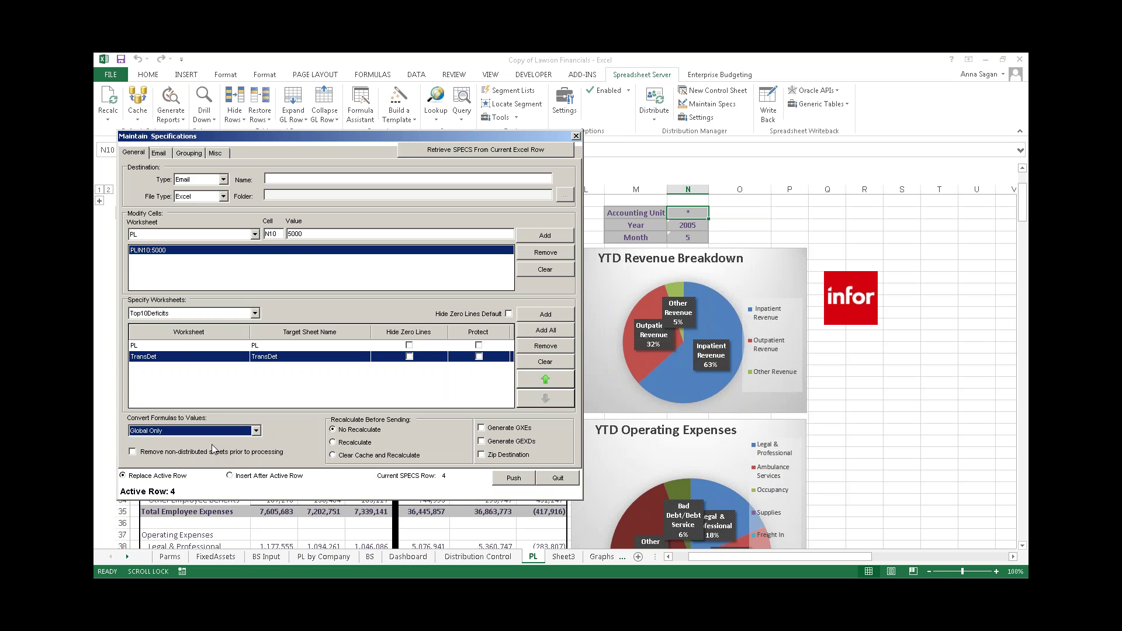
pyautogui.click(333, 441)
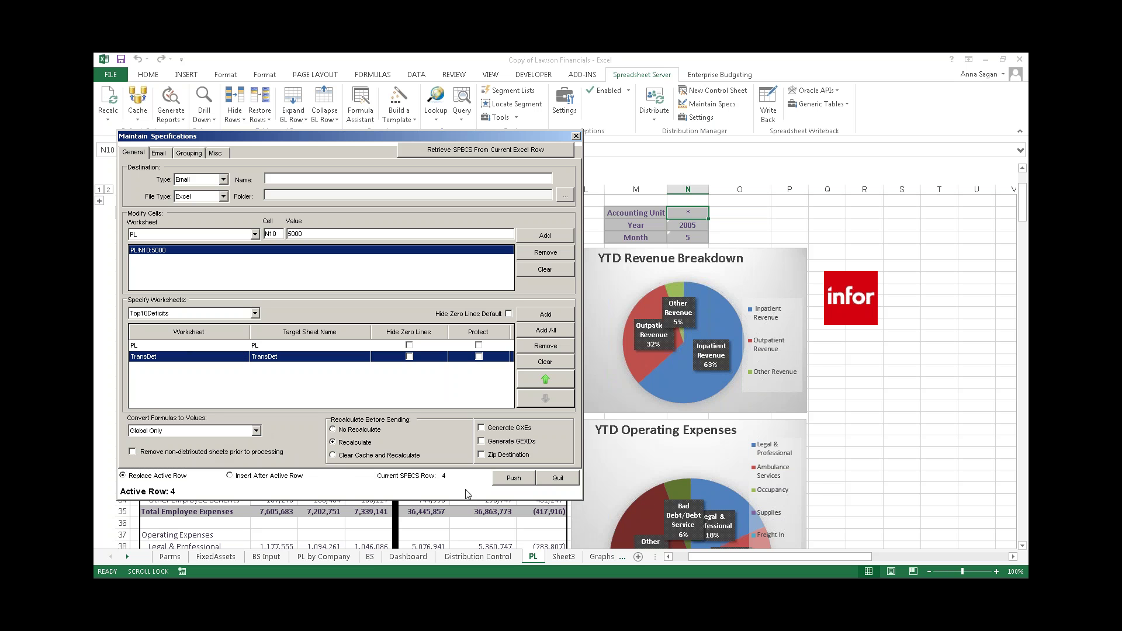
pyautogui.click(513, 479)
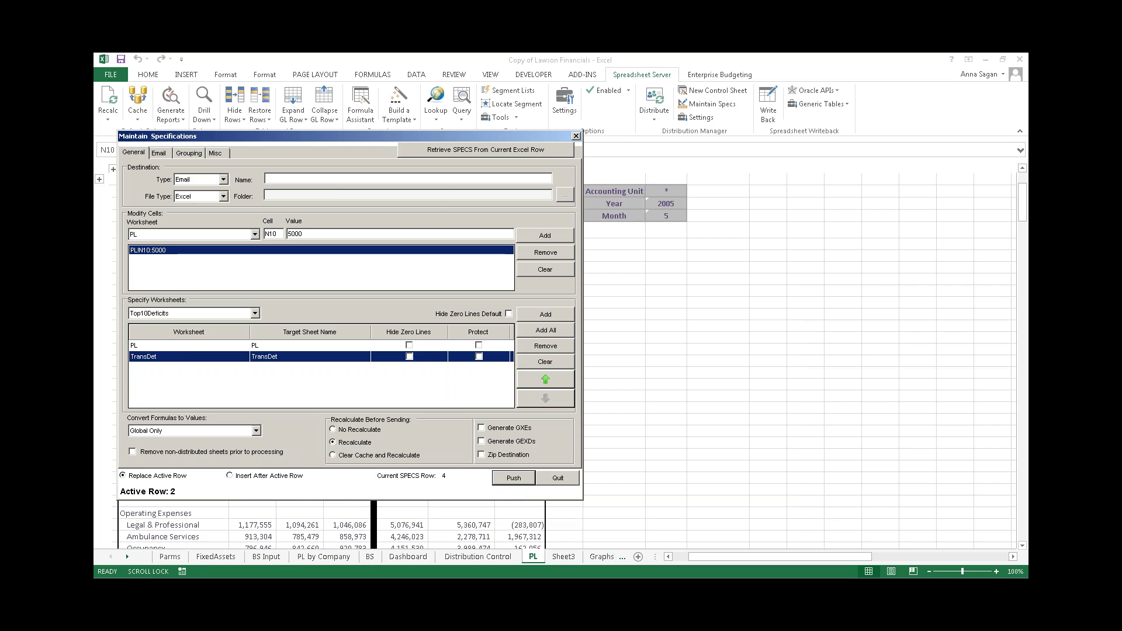
# - Close the spec window, narrow columns C and D, and copy row 4's spec into rows 5–11
pyautogui.click(576, 136)
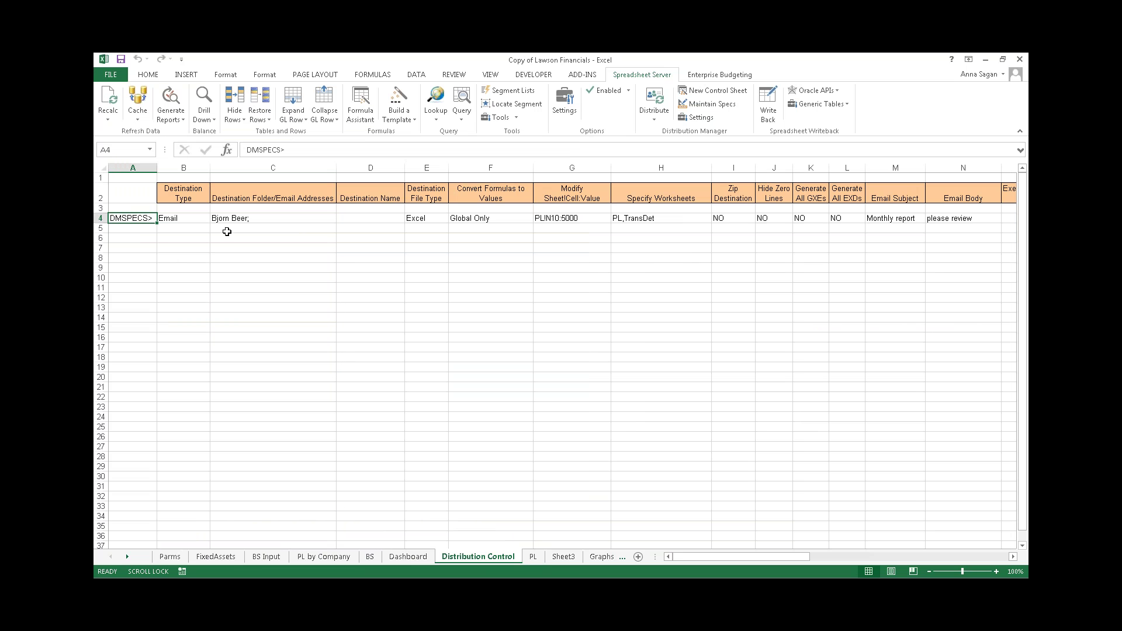
pyautogui.moveTo(337, 168)
pyautogui.mouseDown()
pyautogui.moveTo(277, 167)
pyautogui.moveTo(344, 168)
pyautogui.moveTo(321, 169)
pyautogui.mouseUp()
pyautogui.rightClick(103, 219)
pyautogui.click(126, 227)
pyautogui.moveTo(100, 229); pyautogui.dragTo(99, 285)
pyautogui.rightClick(100, 283)
pyautogui.click(122, 331)
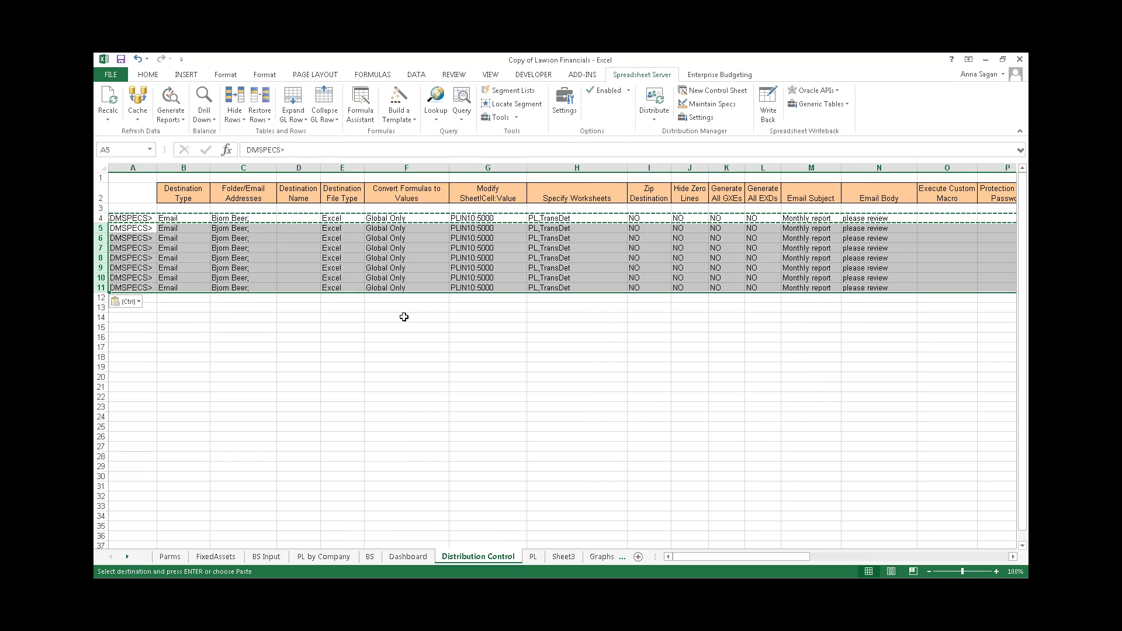
pyautogui.click(355, 363)
pyautogui.press('Escape')
# - Make row 5 a File Save spec to folder c:/ with PDF file type
pyautogui.click(202, 231)
pyautogui.click(215, 228)
pyautogui.click(182, 249)
pyautogui.click(226, 228)
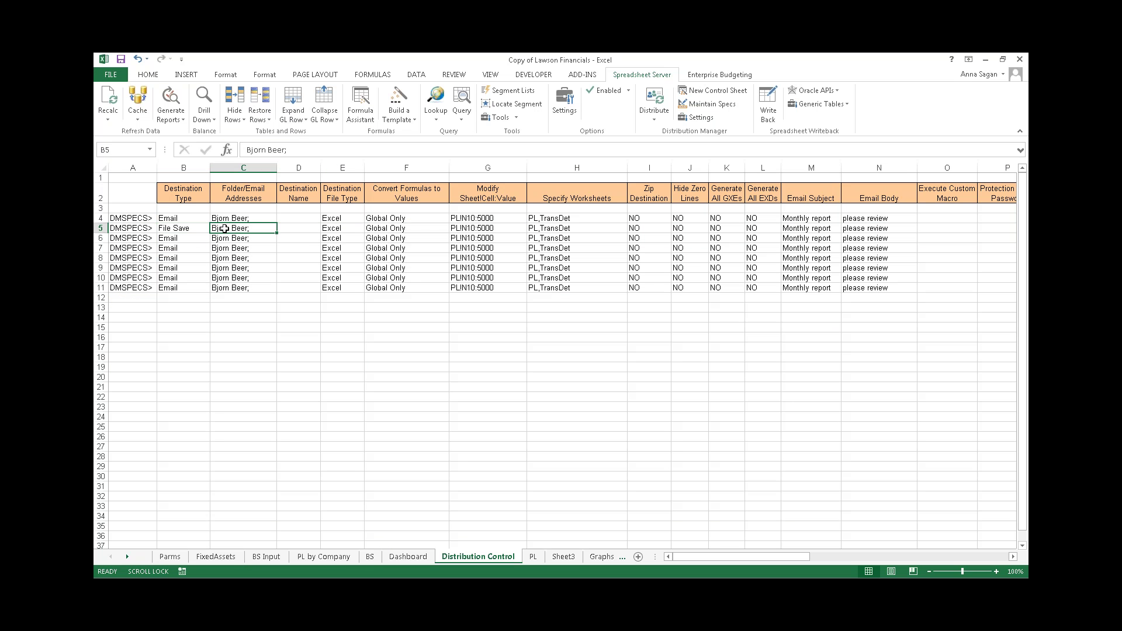
pyautogui.write('c:/')
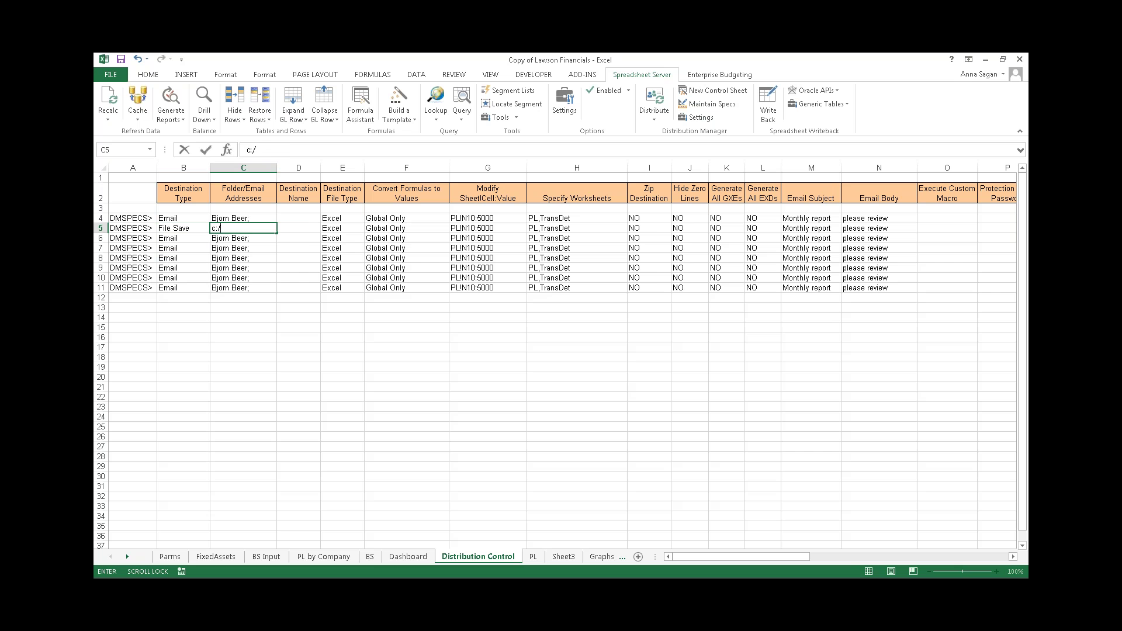
pyautogui.click(337, 230)
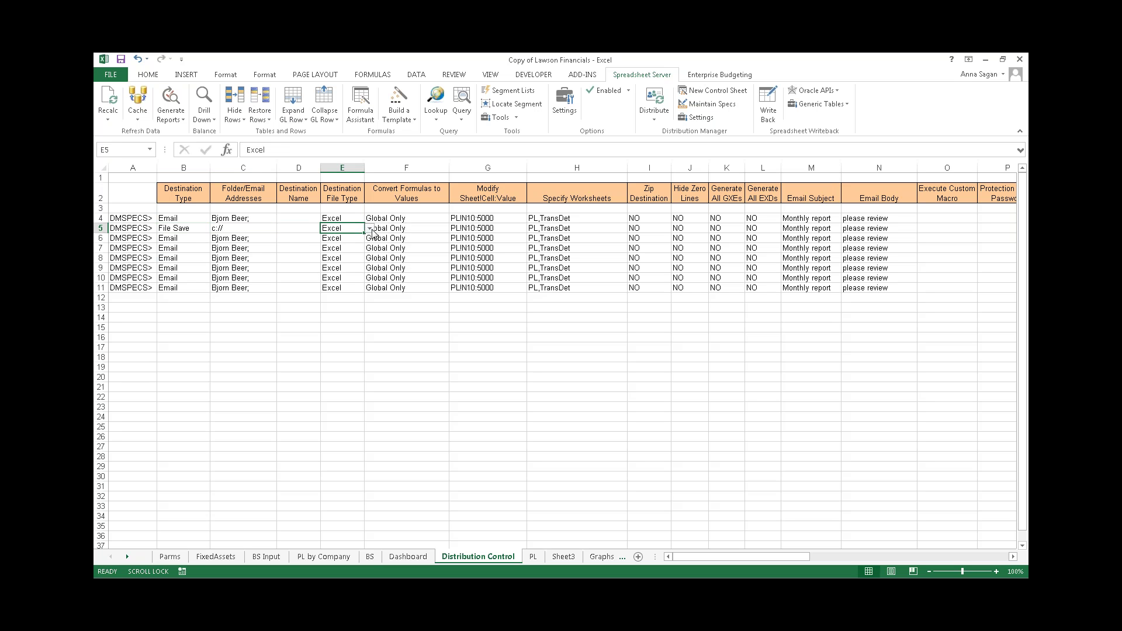
pyautogui.click(371, 229)
pyautogui.click(350, 275)
# - Give row 6 a new recipient, None (No Conversion), and set PL!N10 to 6000
pyautogui.click(263, 238)
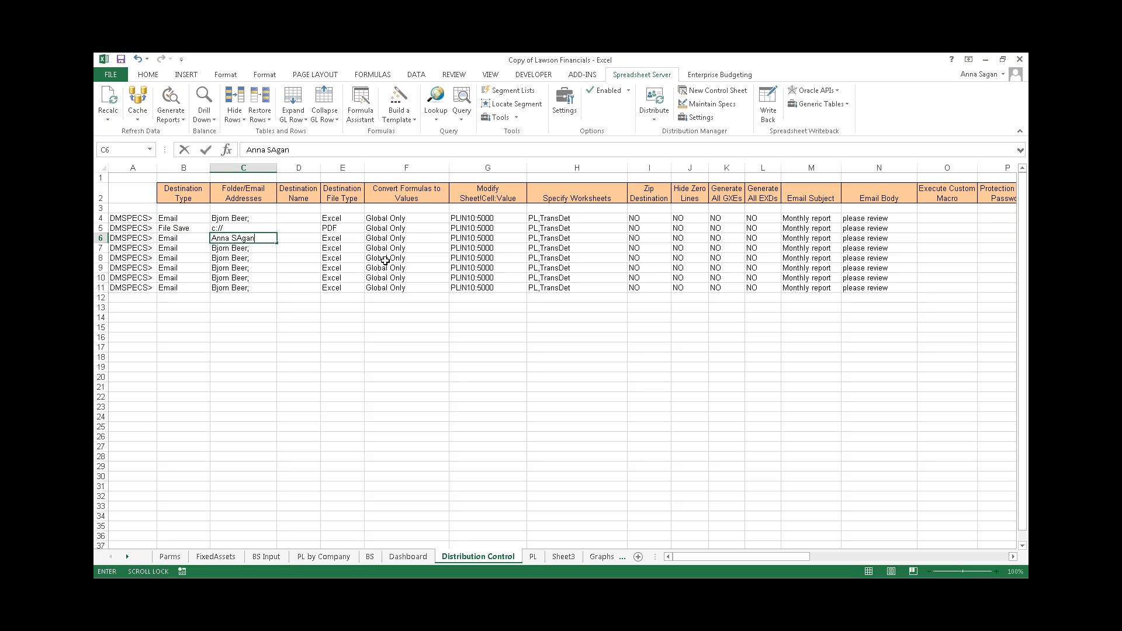
pyautogui.click(378, 239)
pyautogui.click(455, 238)
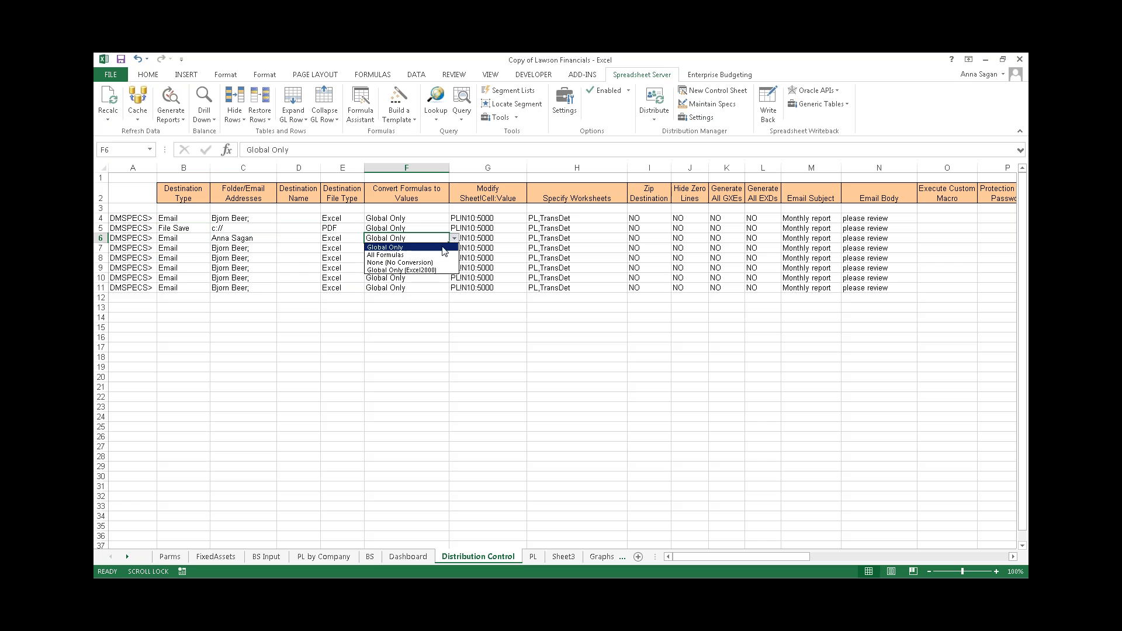
pyautogui.click(437, 262)
pyautogui.click(480, 239)
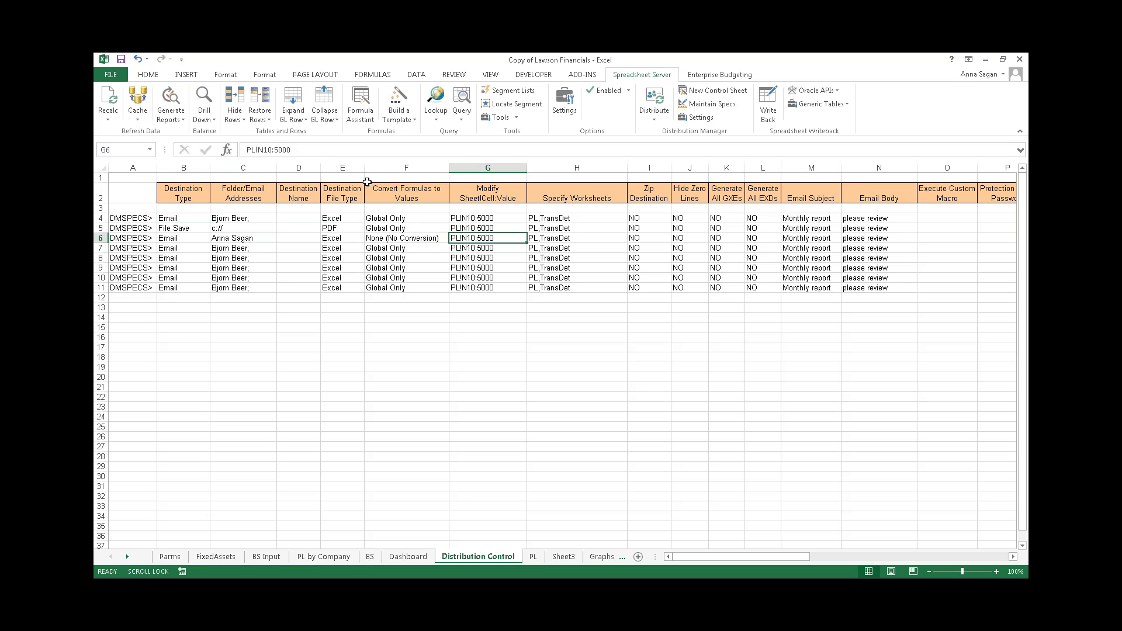
pyautogui.click(279, 149)
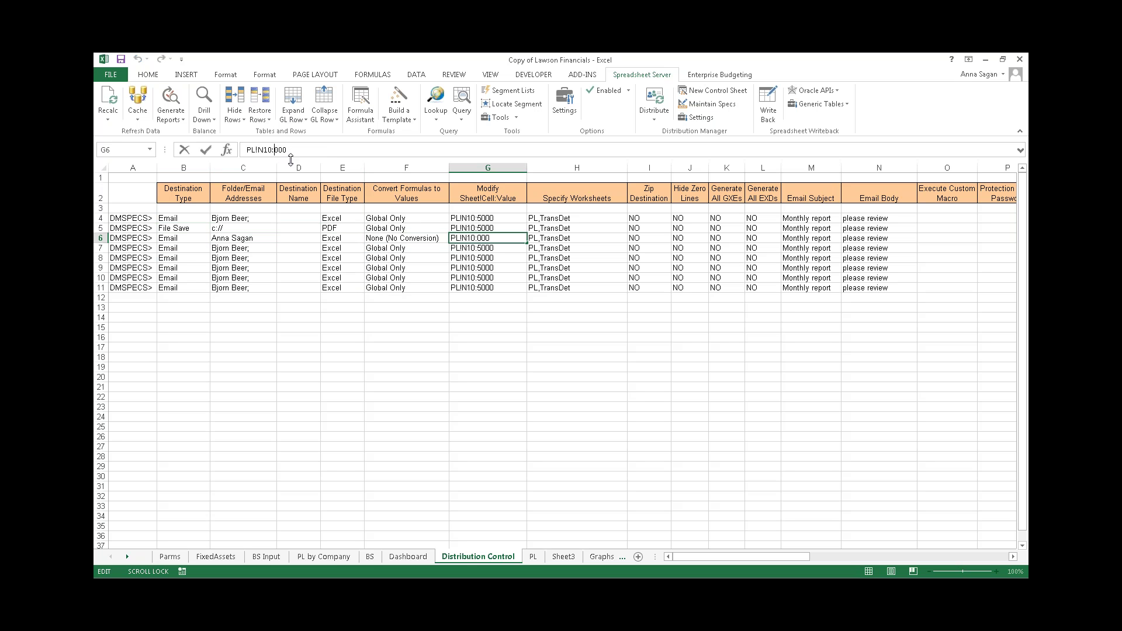
pyautogui.click(664, 377)
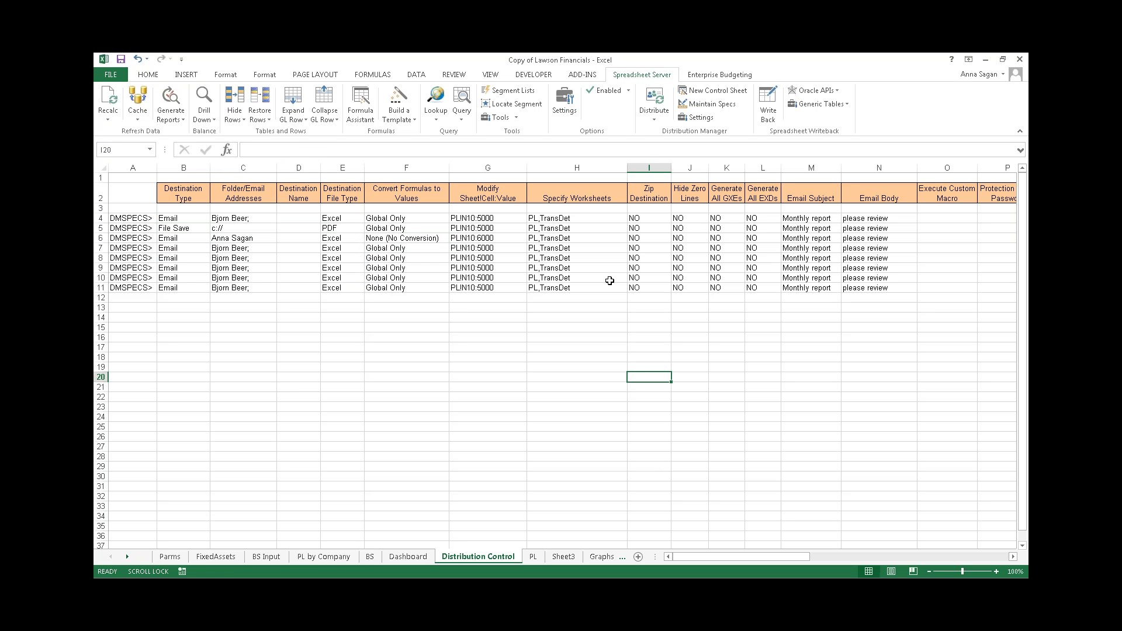
pyautogui.click(655, 122)
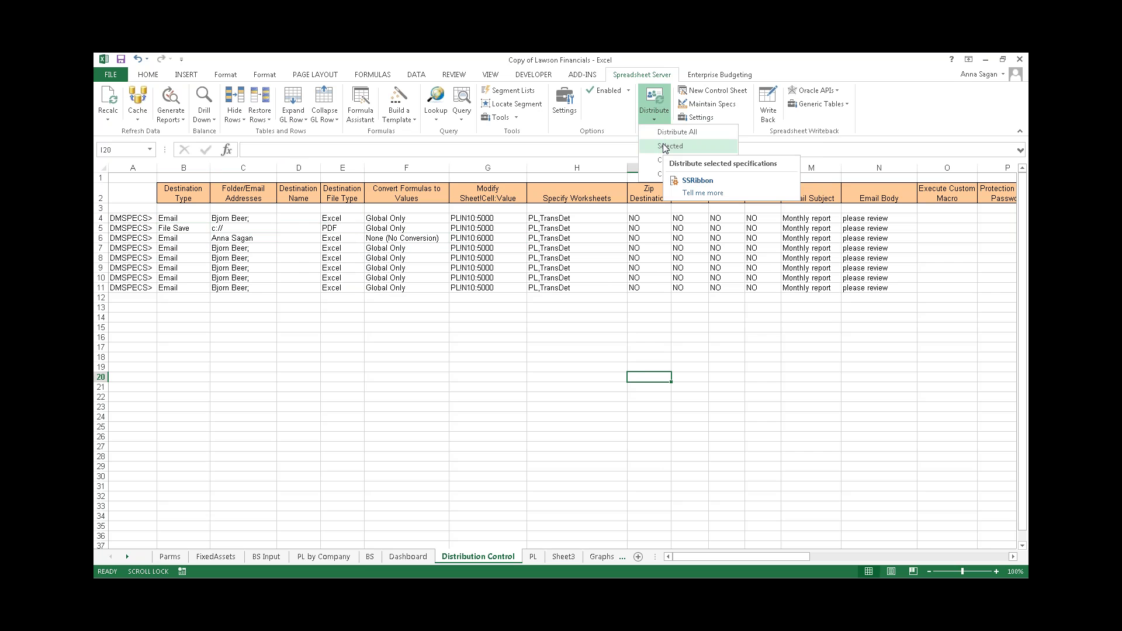
pyautogui.press('Return')
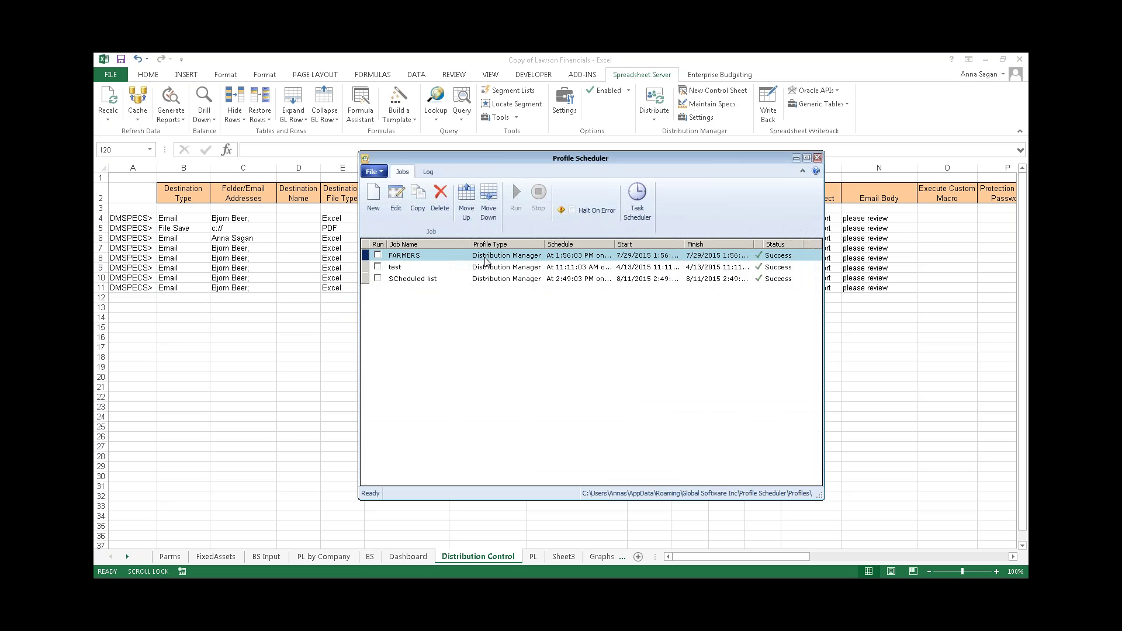
pyautogui.doubleClick(486, 261)
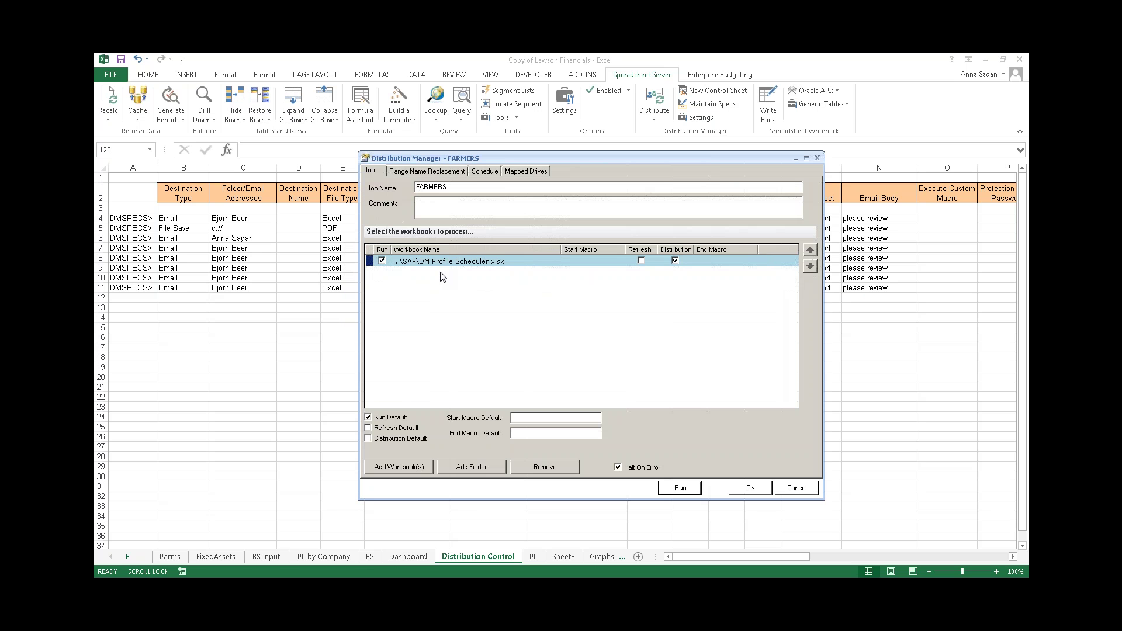
pyautogui.click(427, 171)
pyautogui.click(485, 171)
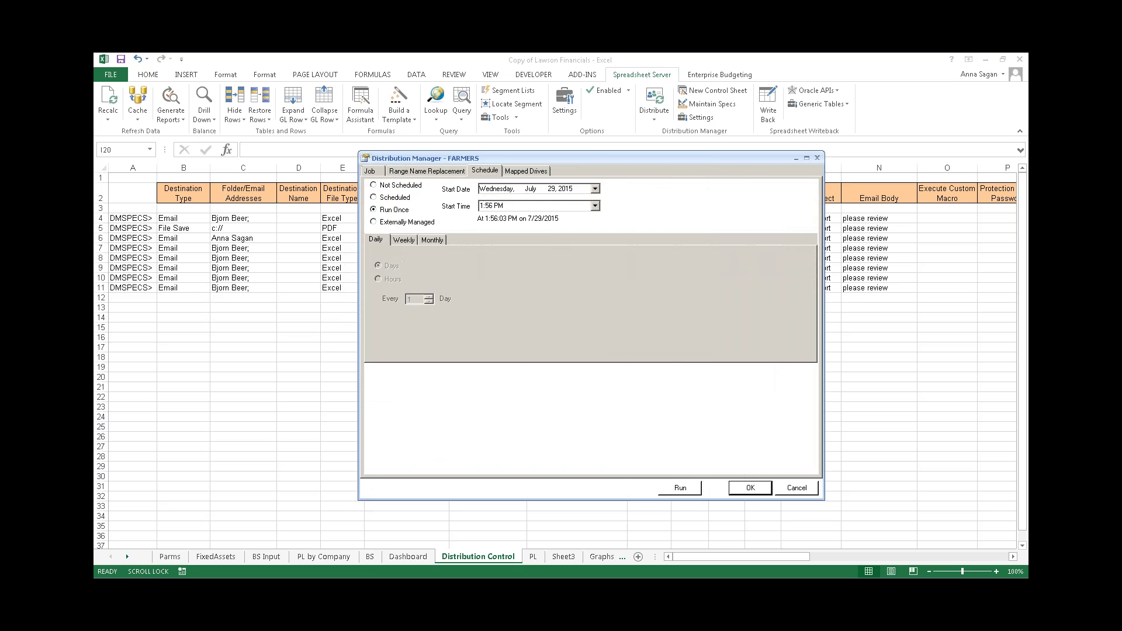
pyautogui.click(377, 198)
pyautogui.click(404, 241)
pyautogui.click(441, 241)
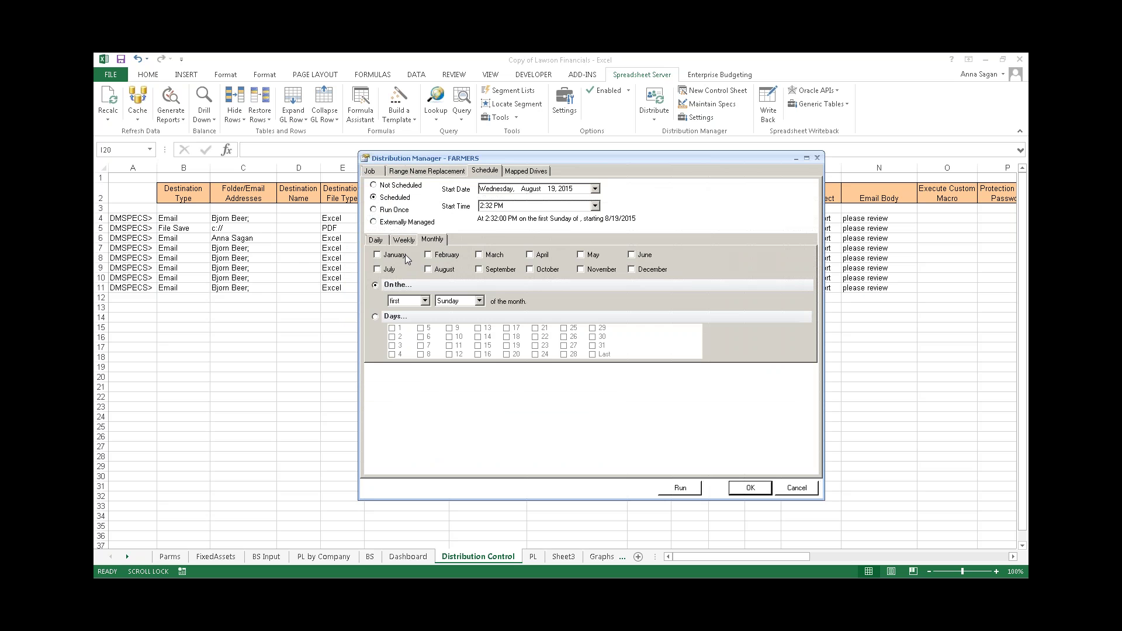
pyautogui.click(796, 488)
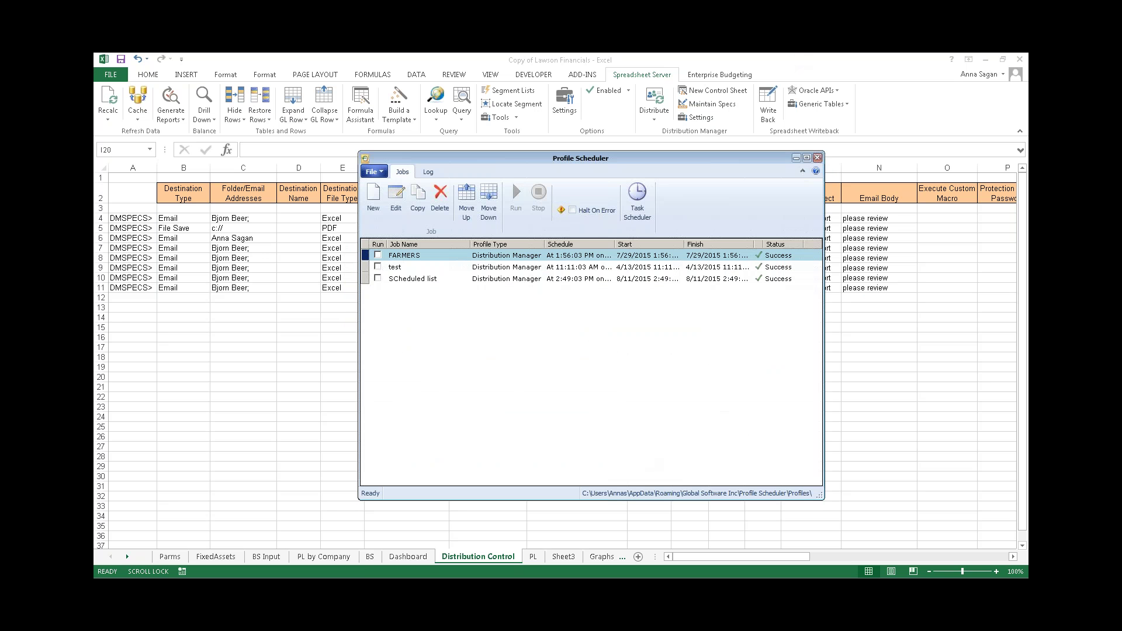
pyautogui.click(817, 157)
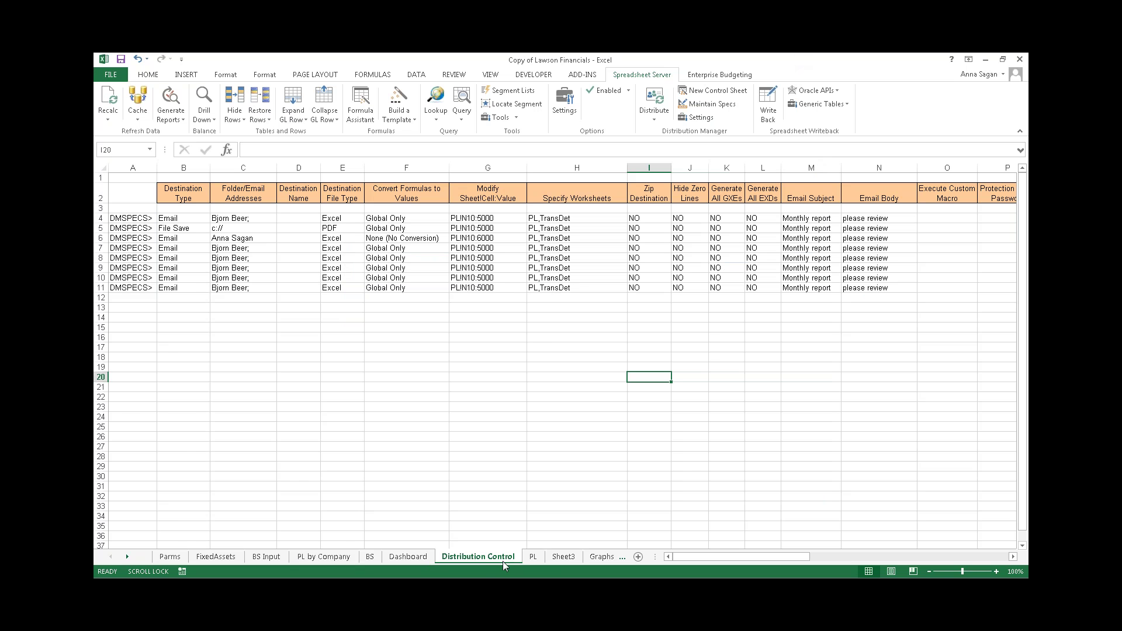
# - On the PL sheet, browse the template builder's GL Detail and Query formula types without inserting
pyautogui.click(531, 557)
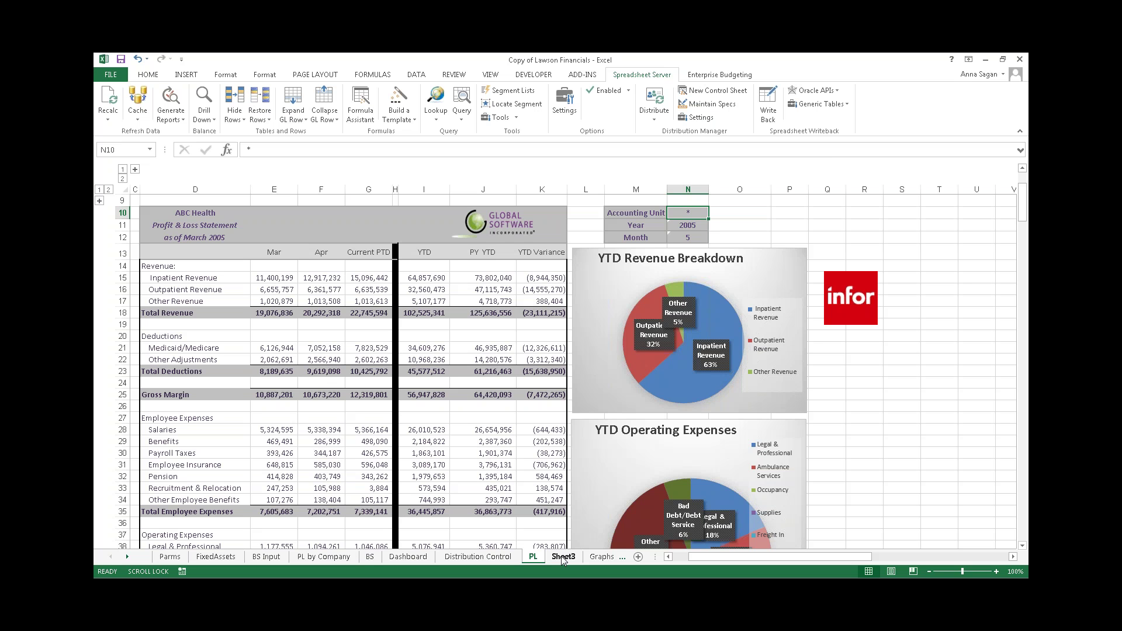
pyautogui.click(440, 418)
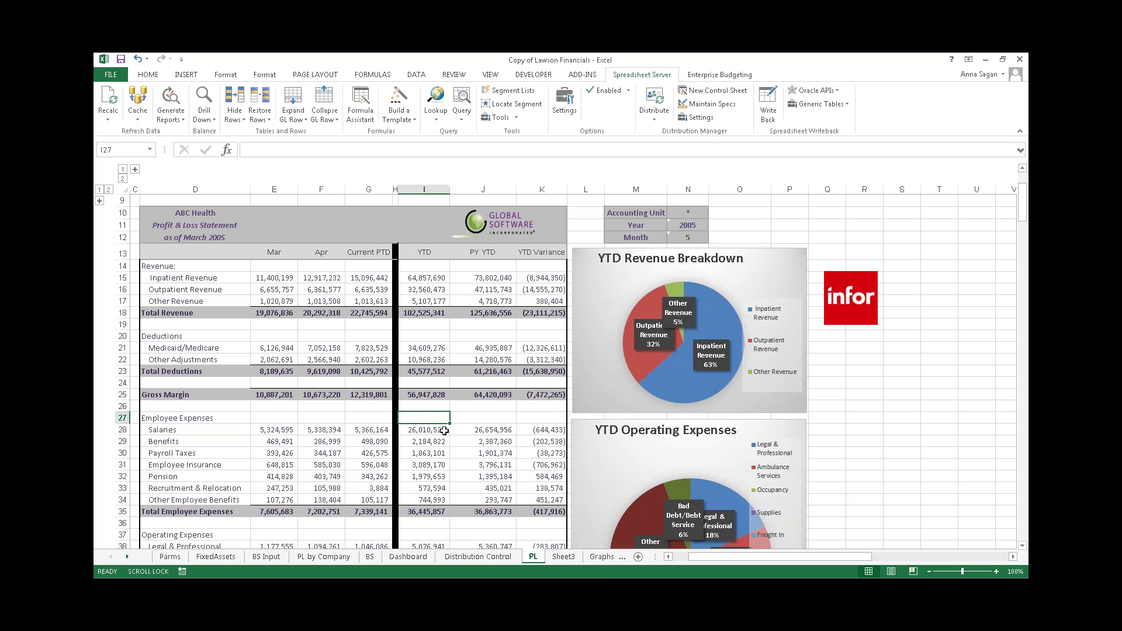
pyautogui.click(397, 94)
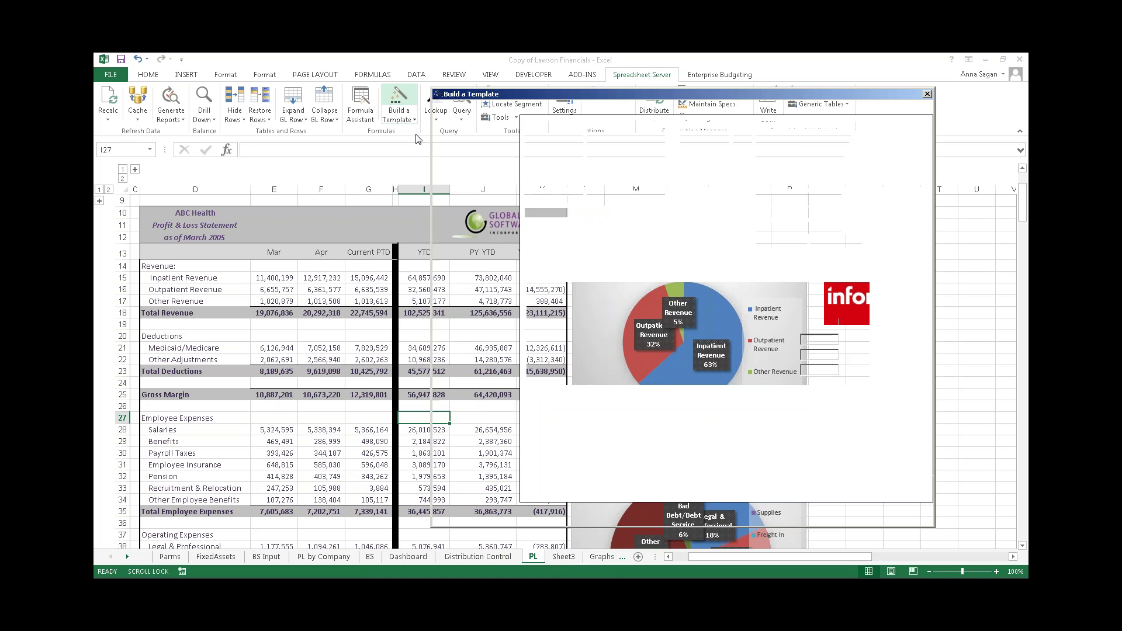
pyautogui.click(471, 140)
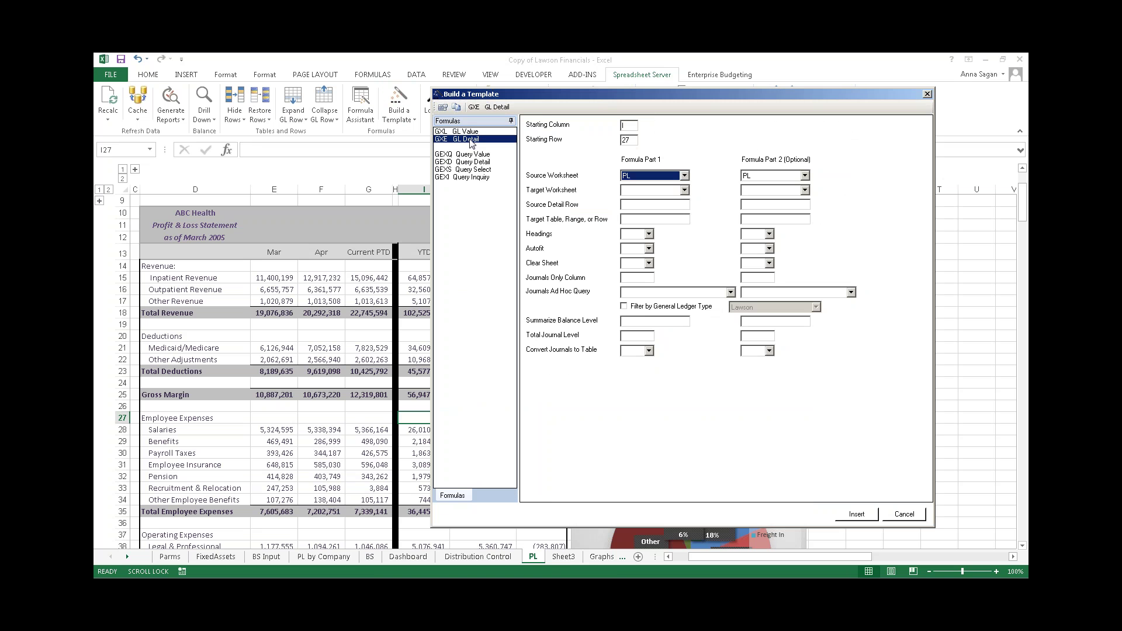
pyautogui.click(470, 155)
pyautogui.click(468, 162)
pyautogui.click(468, 169)
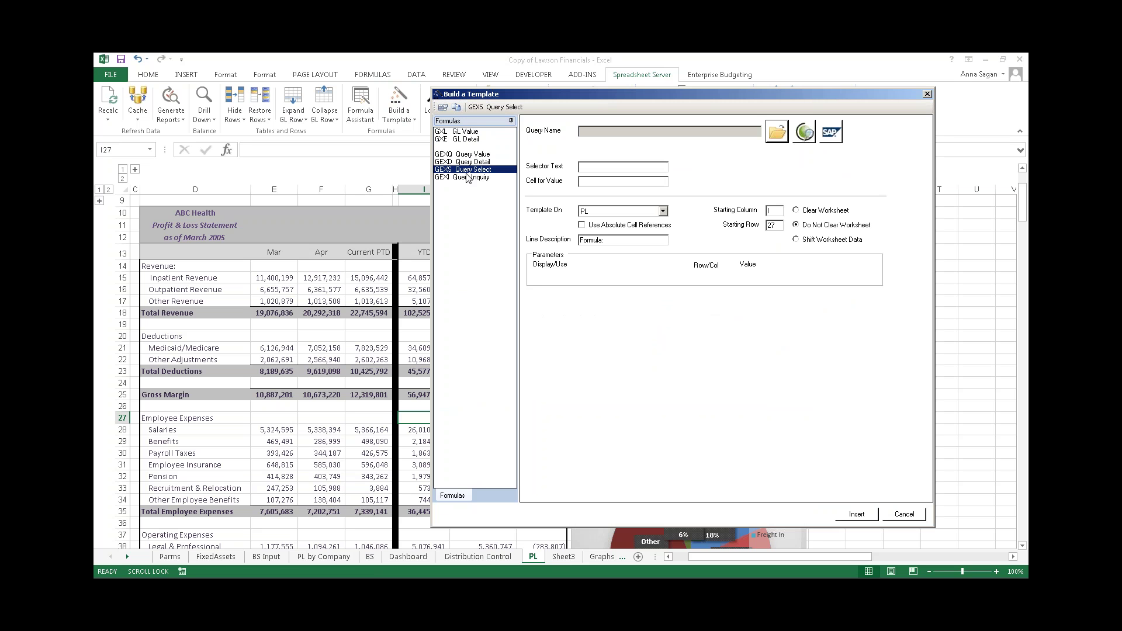
pyautogui.click(928, 95)
# - Inspect the YTD GXL formulas for Inpatient Revenue, Employee Insurance and Recruitment & Relocation
pyautogui.click(421, 278)
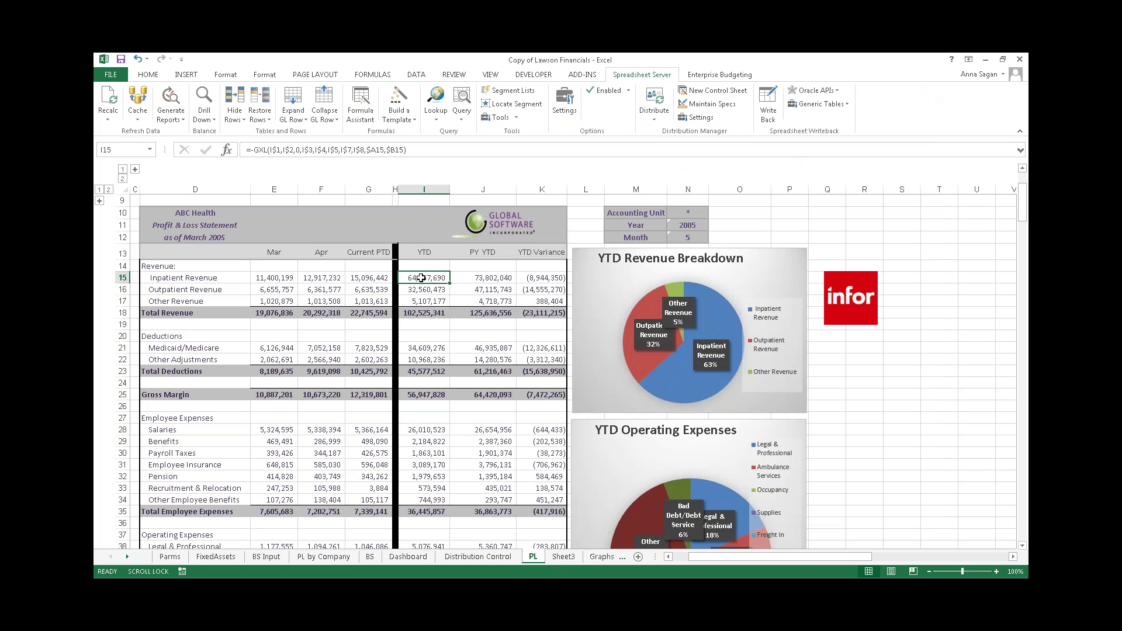
pyautogui.click(426, 465)
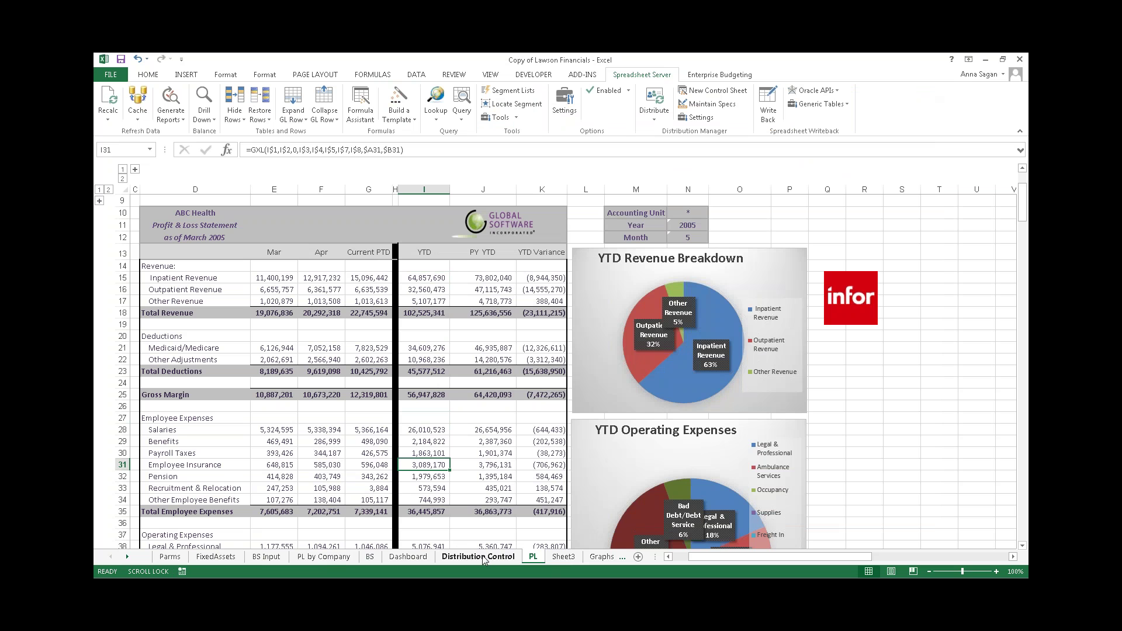
pyautogui.click(490, 492)
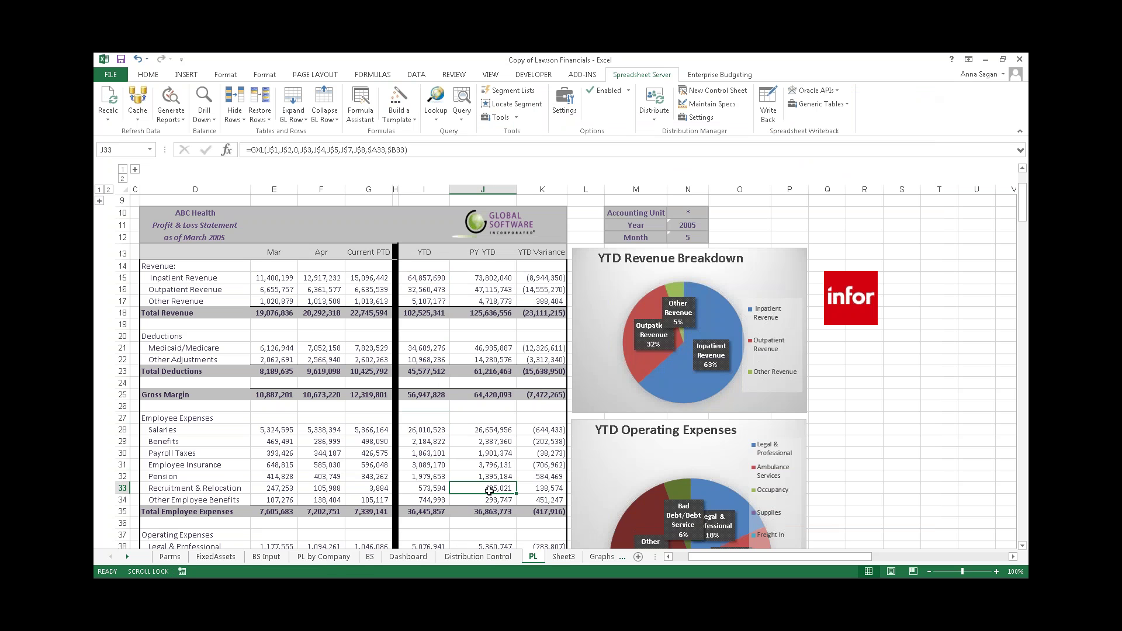